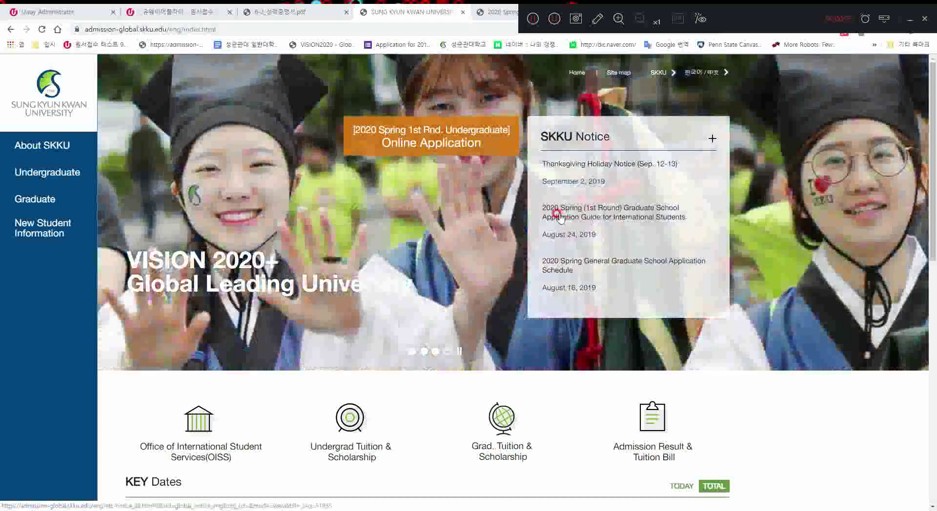
Open the 2020 Spring (1st Round) graduate application guide notice and save its English PDF.
left_click(559, 217)
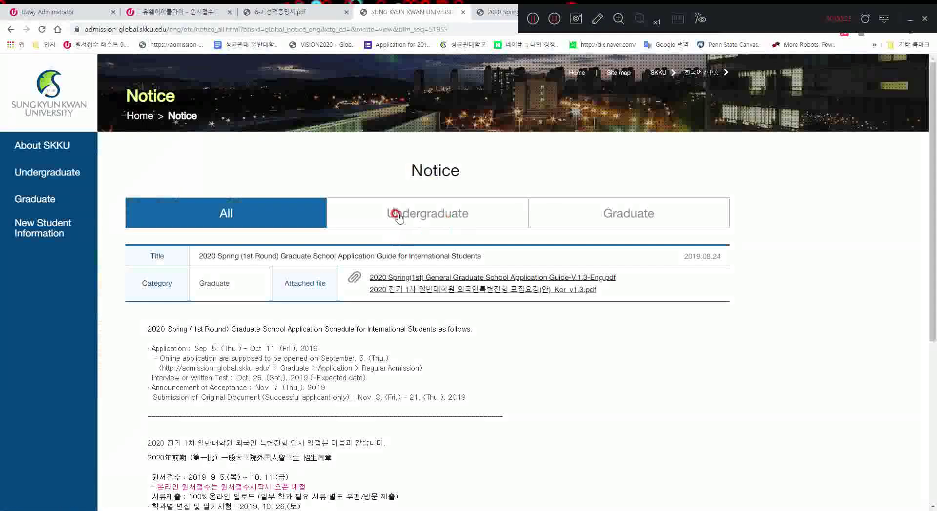
left_click(499, 276)
left_click(293, 222)
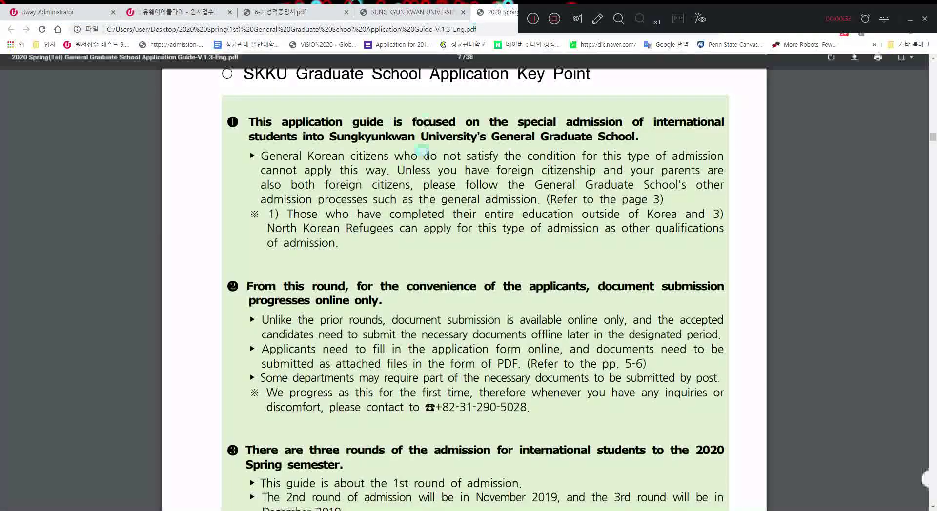
Scroll the guide to the Application Key Point page and highlight the note that documents must be PDFs.
scroll(412, 253, "down", 3)
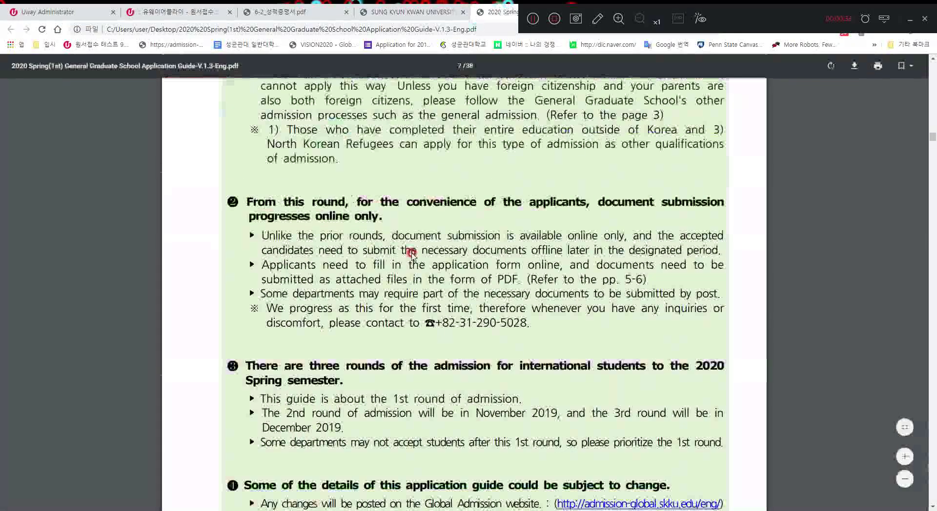
scroll(412, 253, "up", 20)
scroll(412, 254, "up", 8)
scroll(412, 253, "down", 15)
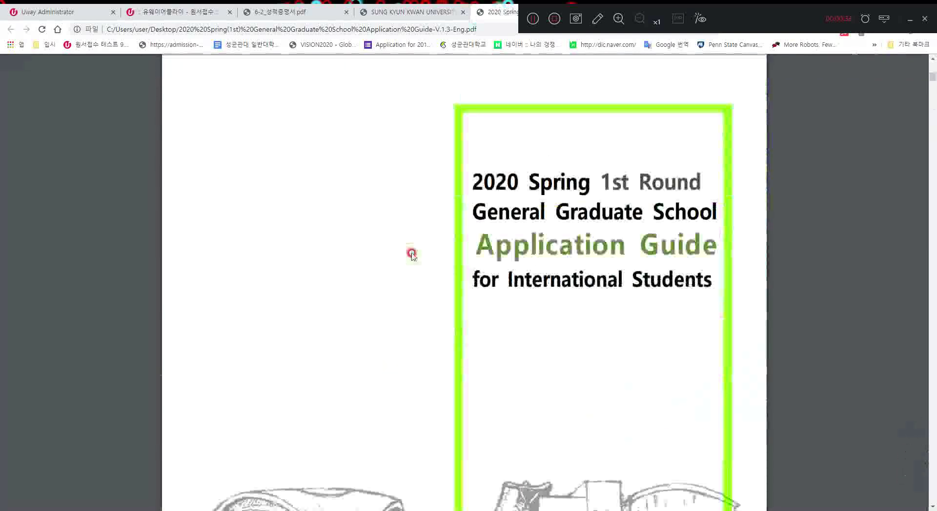
scroll(412, 254, "up", 12)
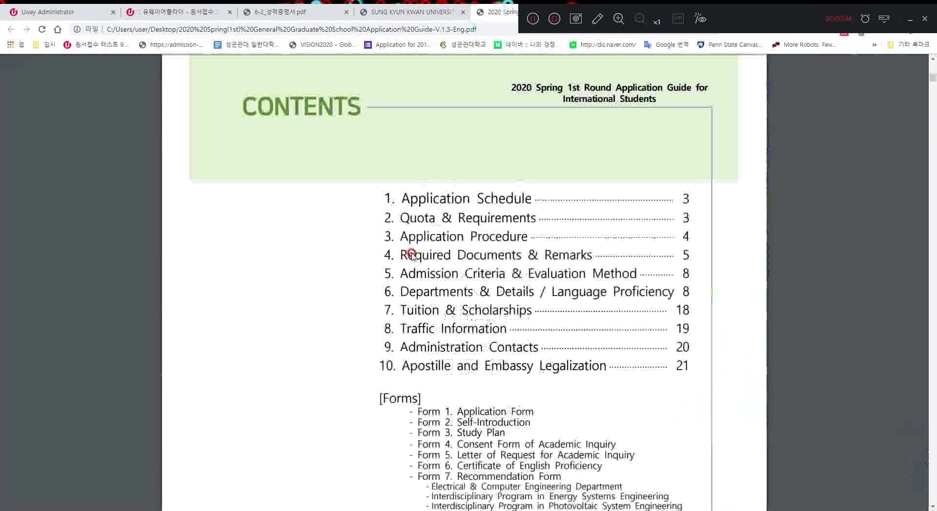
scroll(360, 286, "down", 14)
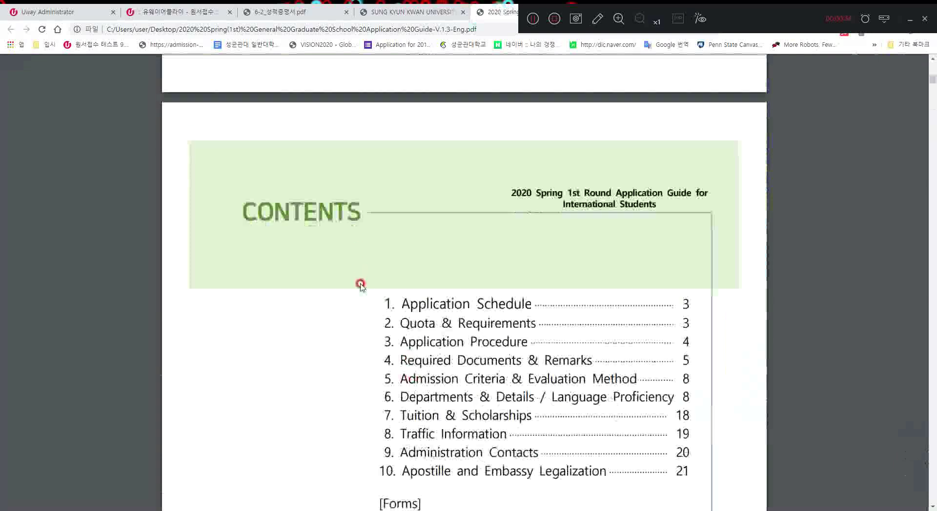
scroll(360, 285, "down", 20)
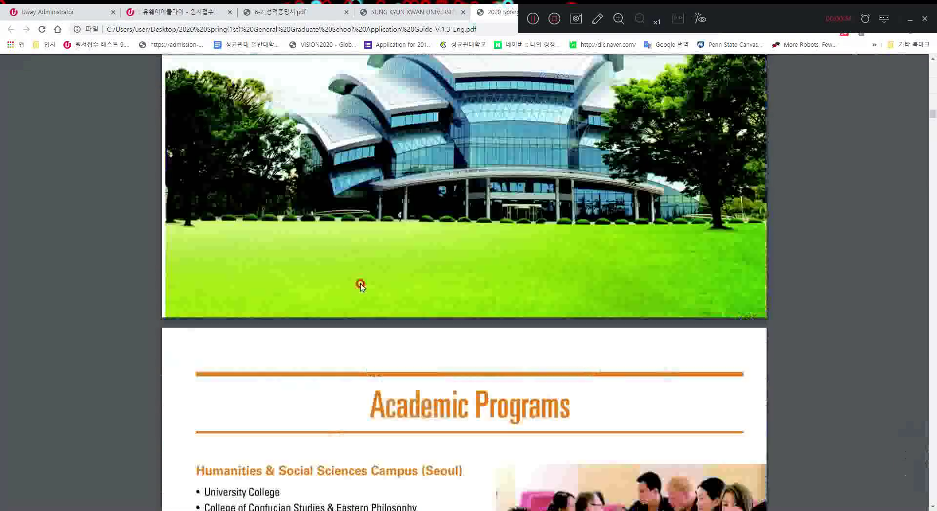
scroll(361, 286, "down", 1)
scroll(360, 286, "up", 15)
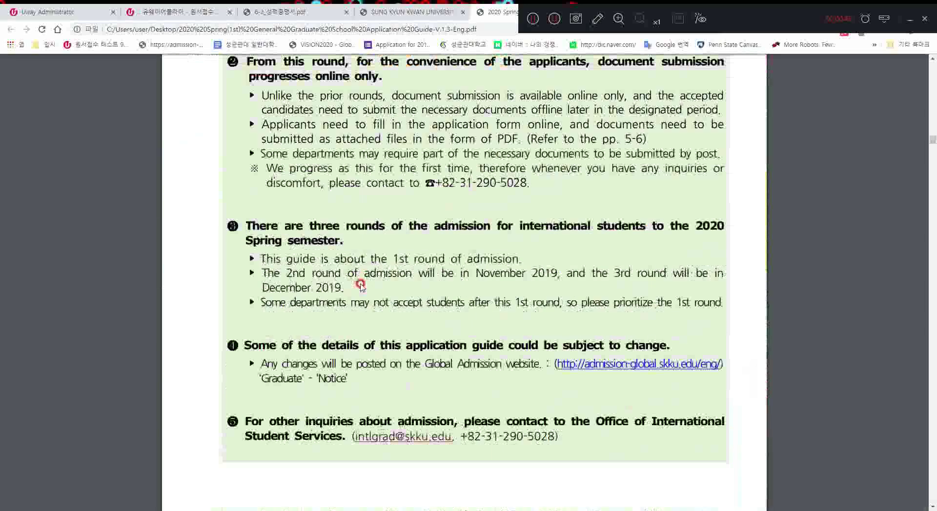
scroll(360, 286, "down", 5)
scroll(360, 286, "up", 10)
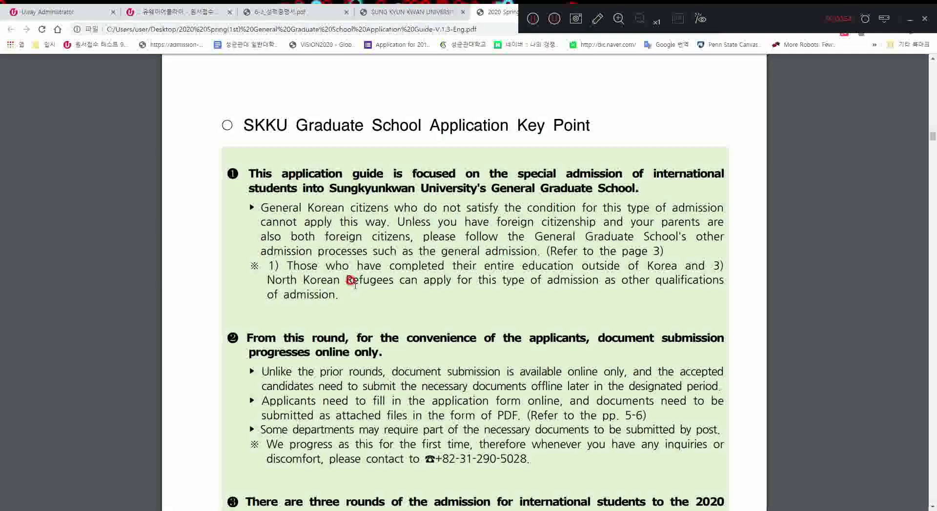
scroll(351, 282, "down", 5)
scroll(295, 205, "up", 5)
left_click_drag(482, 415, 519, 414)
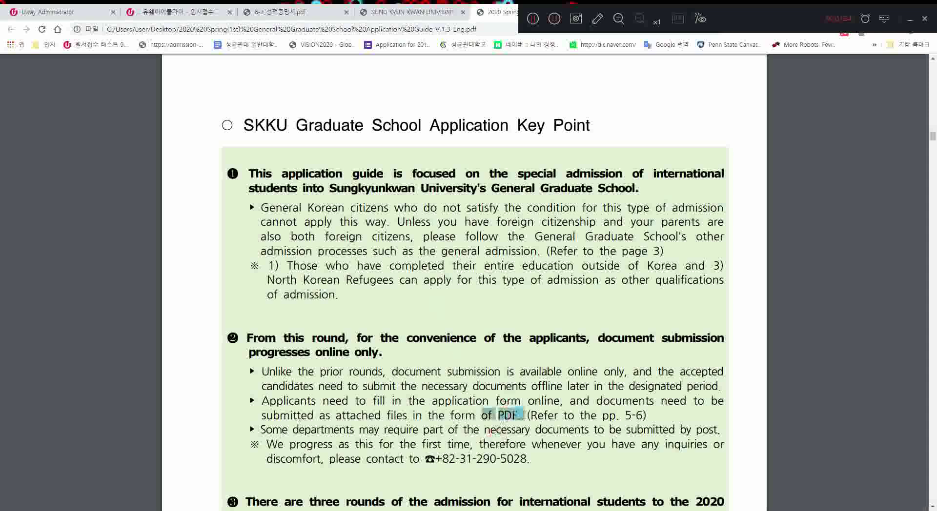
left_click(579, 414)
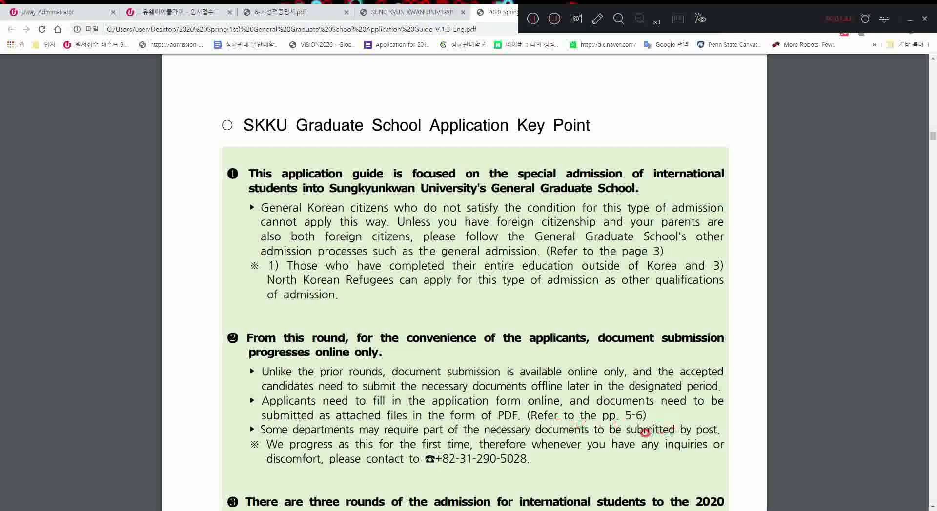
Find the Application Schedule table and highlight its Submission of Original Document row (Nov. 8–21, 2019).
scroll(646, 434, "down", 20)
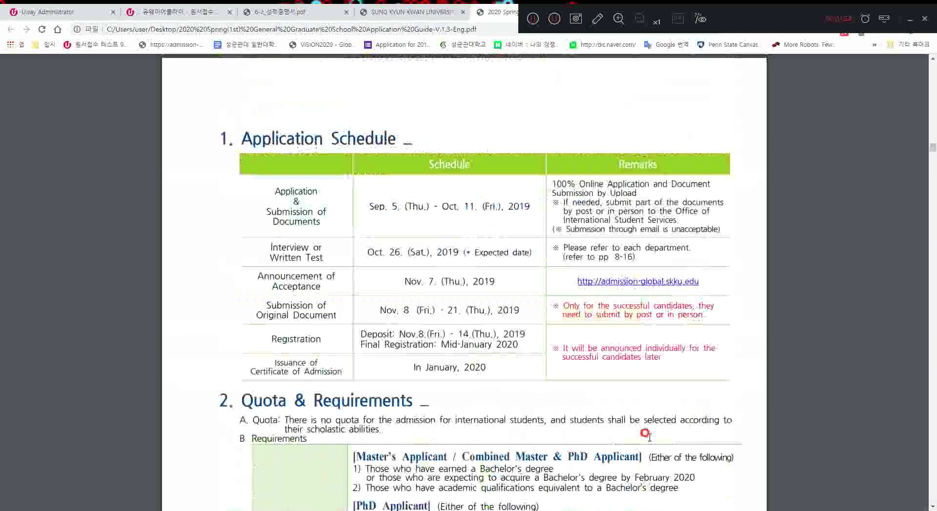
scroll(646, 434, "down", 5)
scroll(646, 434, "up", 5)
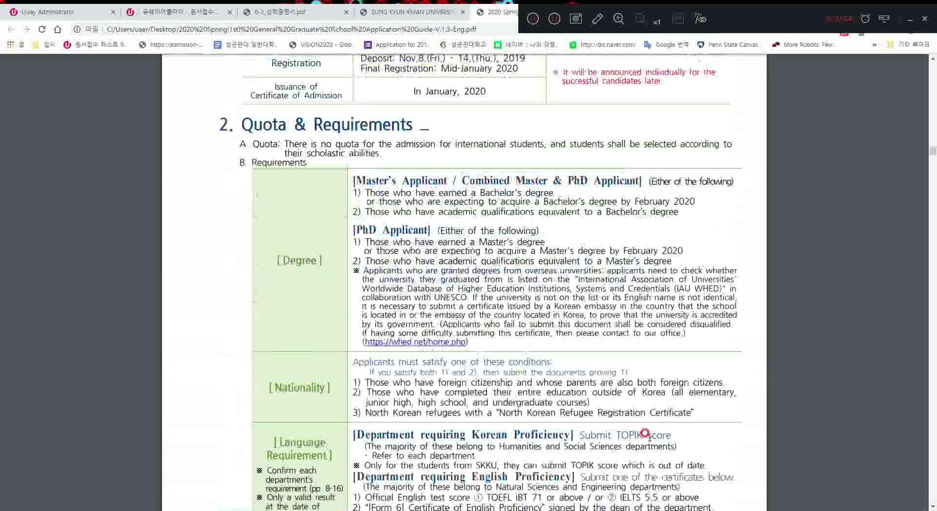
scroll(646, 434, "up", 5)
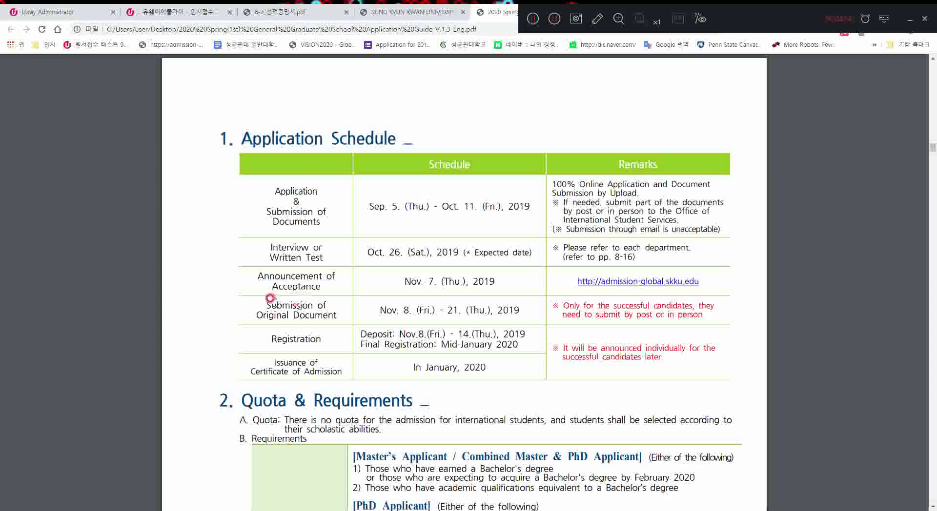
left_click_drag(253, 305, 336, 314)
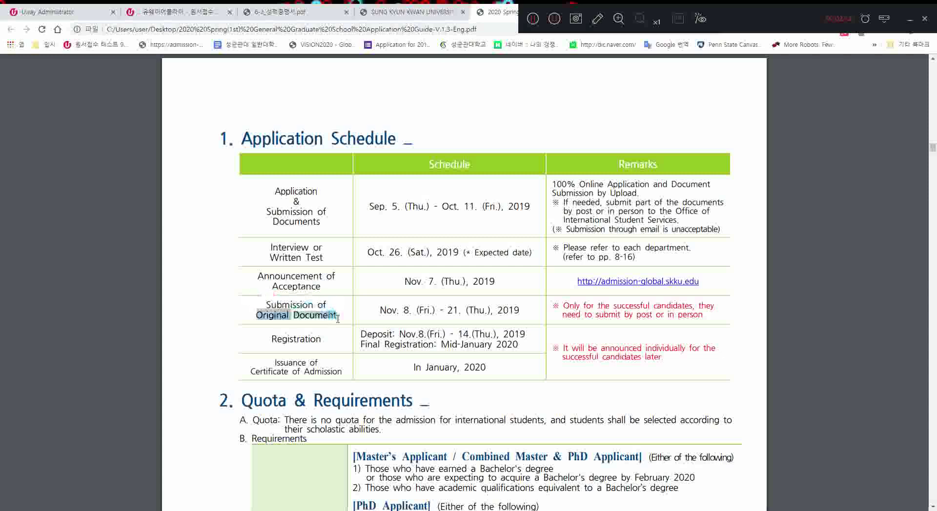
left_click(368, 314)
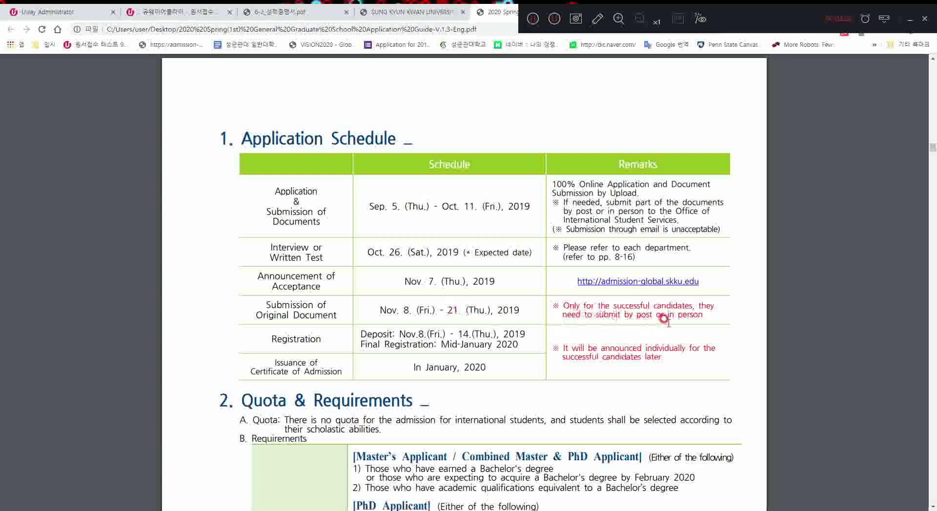
Highlight the postal and in-person submission addresses in the Application Procedure section.
scroll(658, 321, "down", 10)
scroll(657, 321, "down", 12)
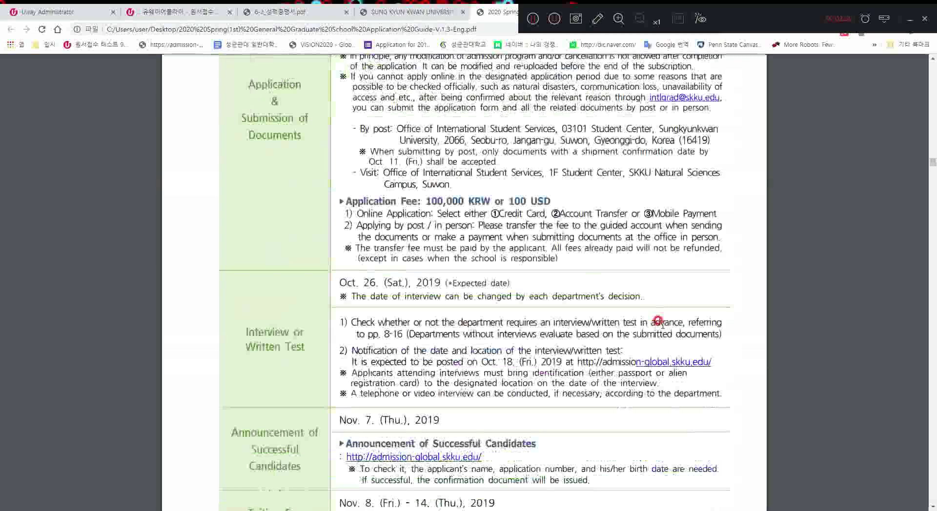
scroll(513, 374, "up", 7)
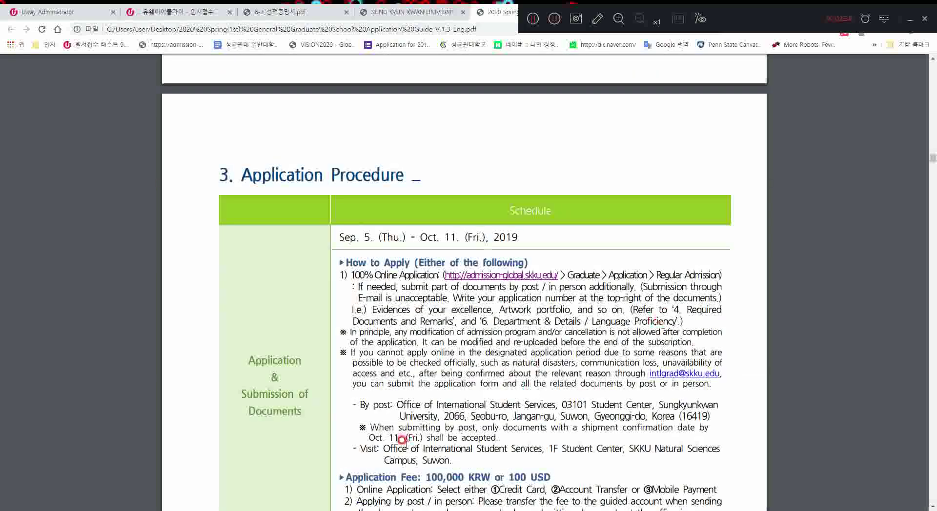
left_click_drag(354, 403, 473, 458)
left_click(501, 378)
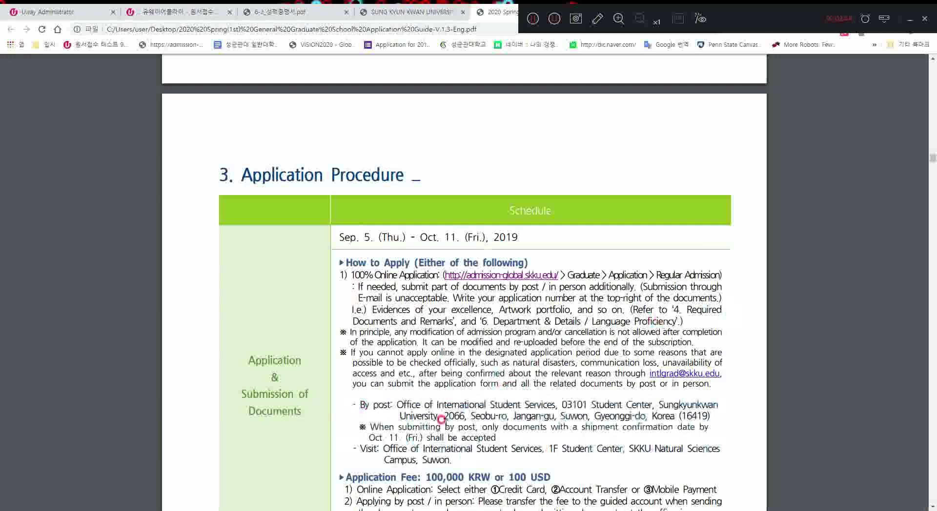
left_click(457, 454)
Scroll to page 5's Required Documents and Remarks list, from Application Form to Language Proficiency.
scroll(456, 453, "up", 15)
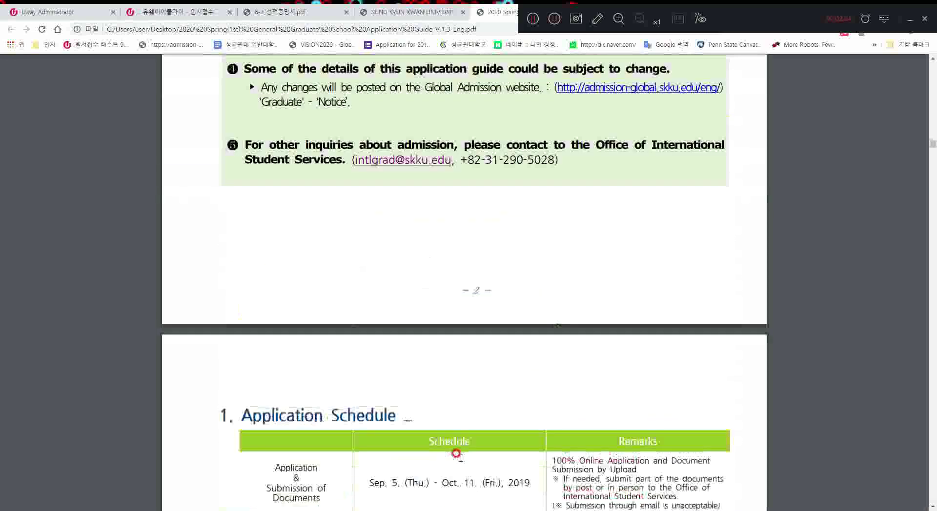
scroll(457, 454, "down", 10)
scroll(456, 454, "up", 5)
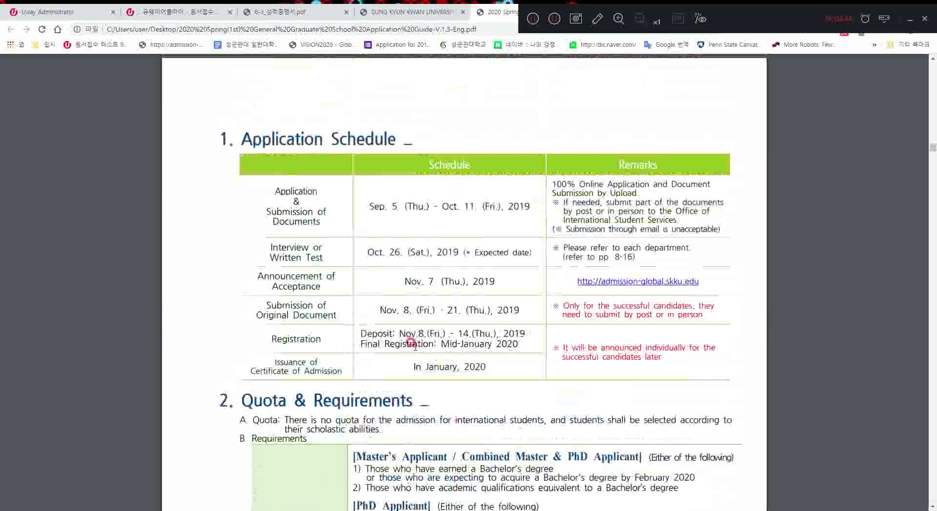
scroll(384, 343, "down", 20)
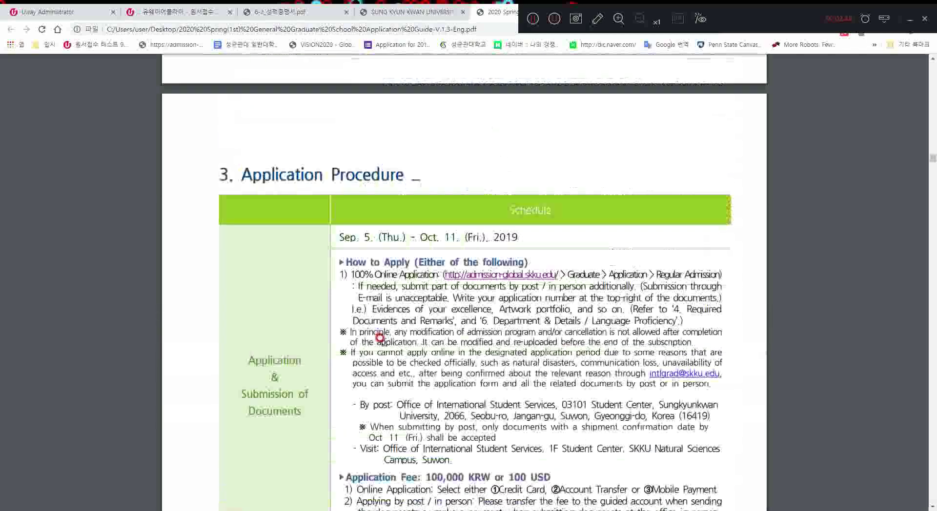
scroll(384, 341, "down", 18)
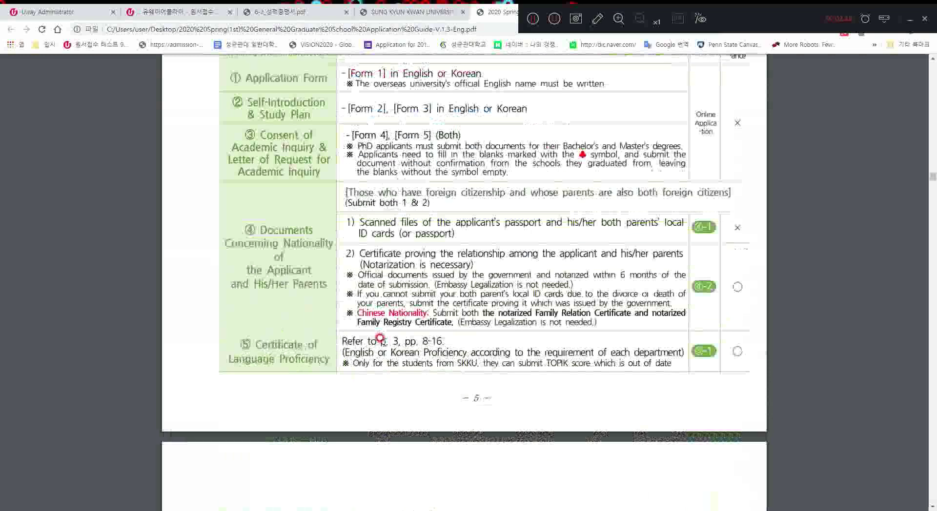
scroll(385, 342, "up", 6)
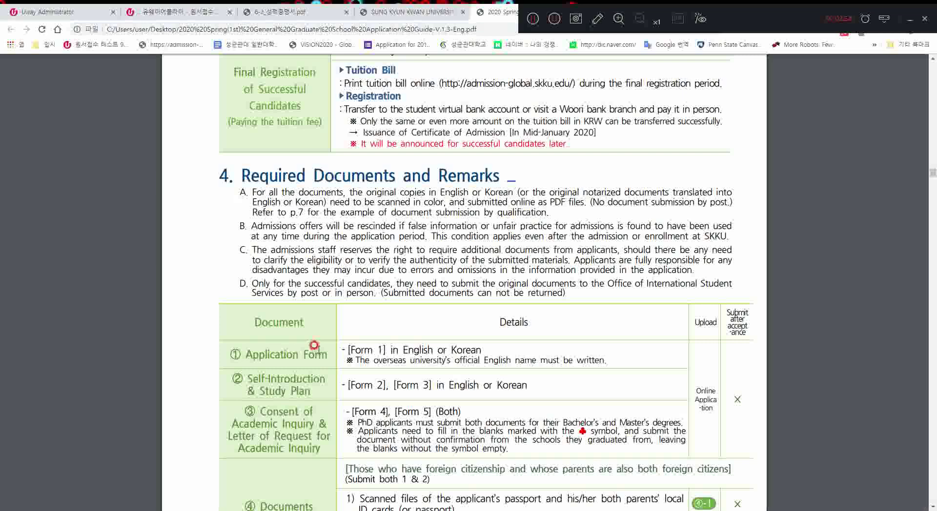
scroll(314, 345, "down", 5)
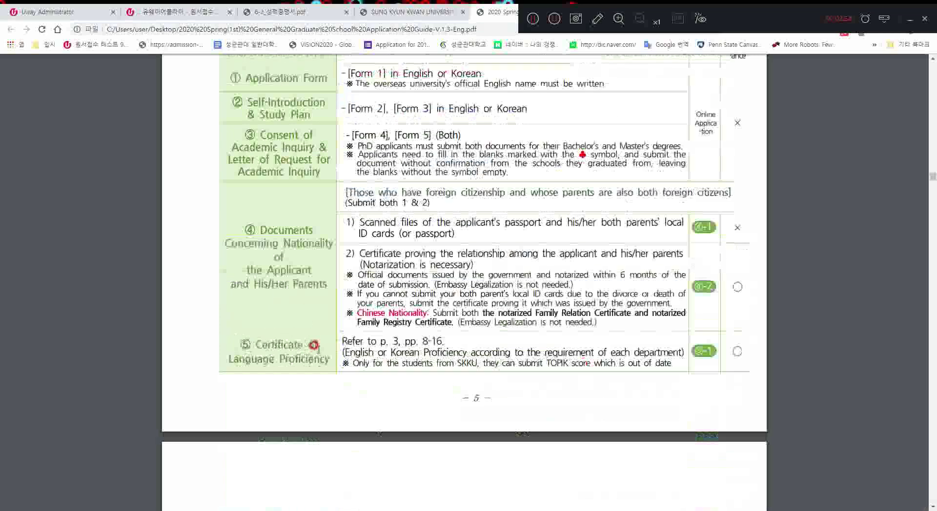
scroll(314, 346, "down", 20)
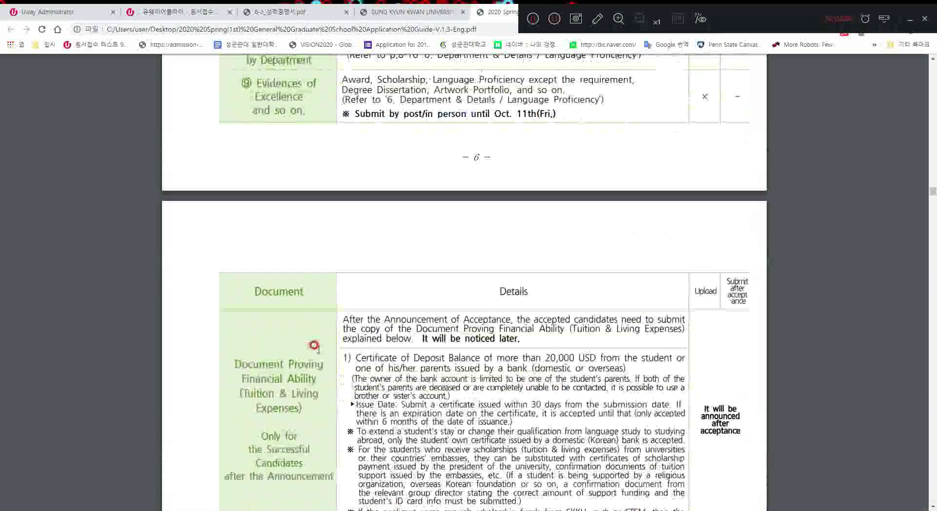
scroll(314, 345, "down", 10)
scroll(313, 344, "up", 5)
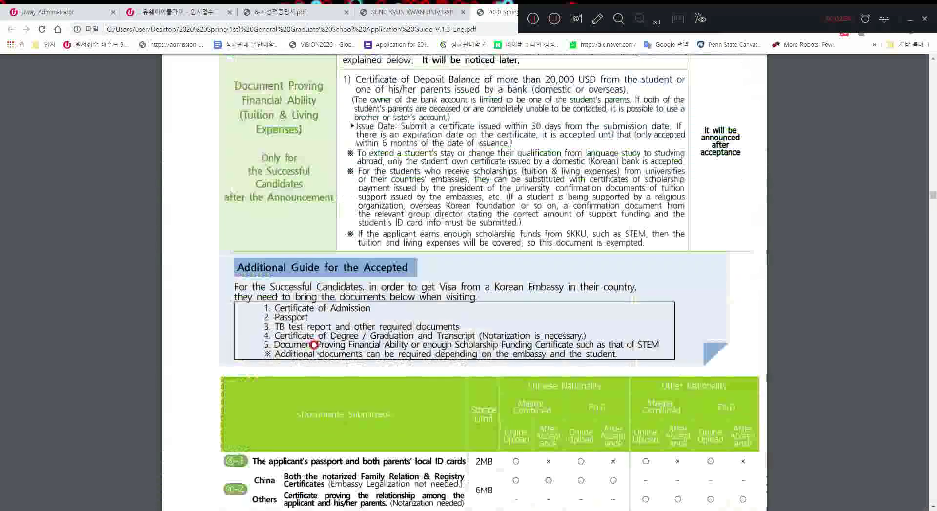
scroll(440, 350, "down", 5)
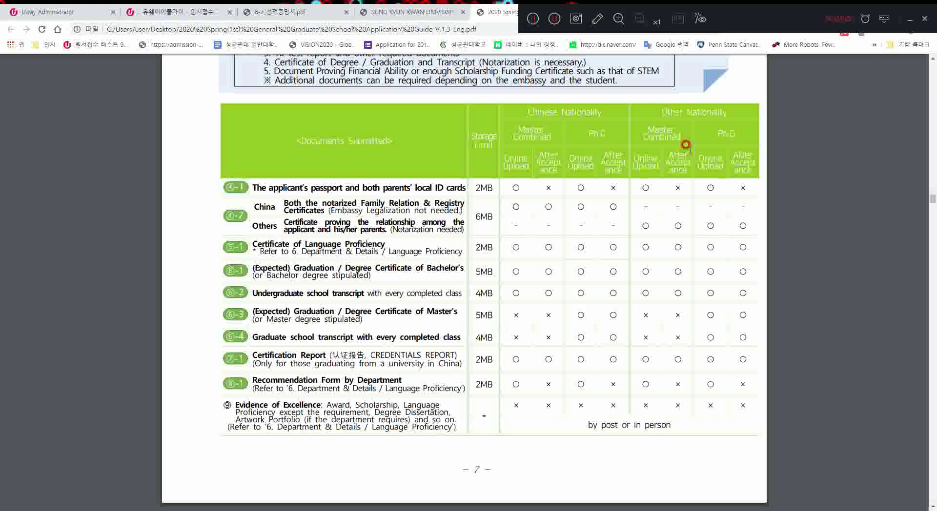
double_click(661, 137)
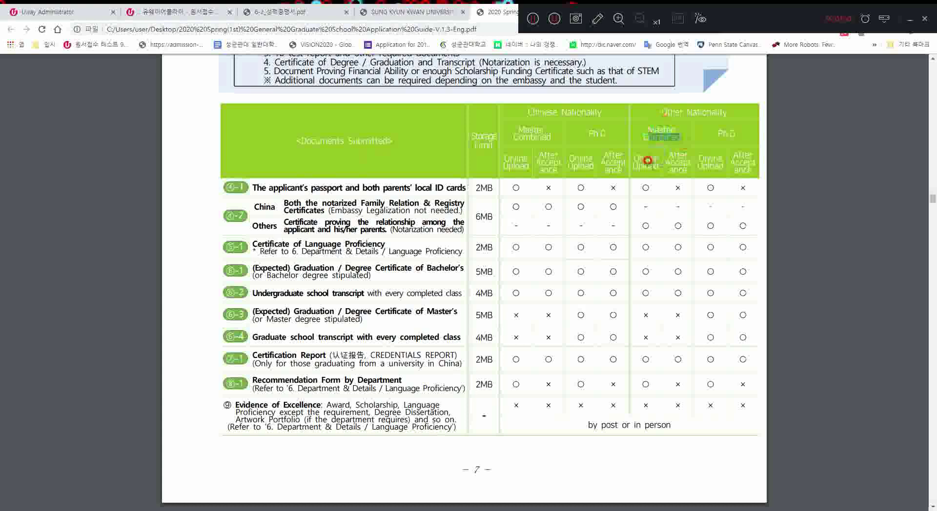
left_click(669, 117)
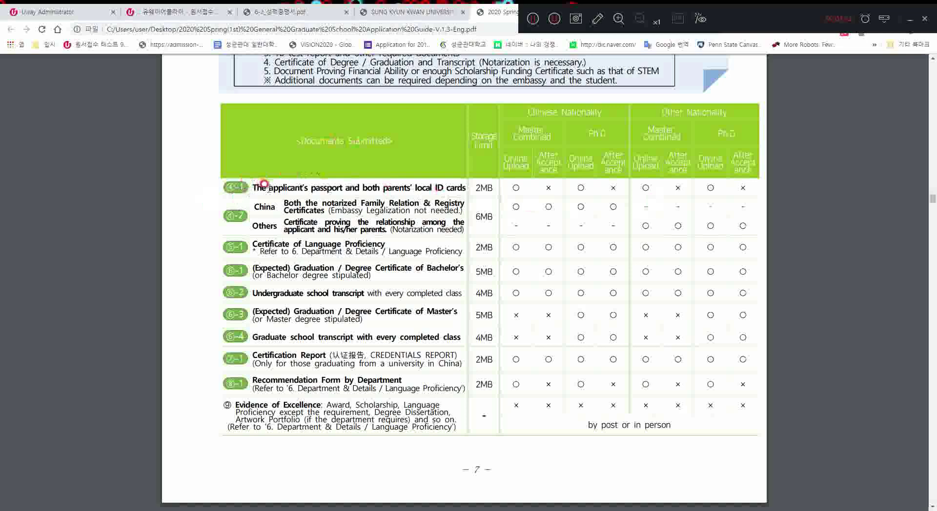
scroll(264, 184, "up", 20)
scroll(264, 184, "down", 4)
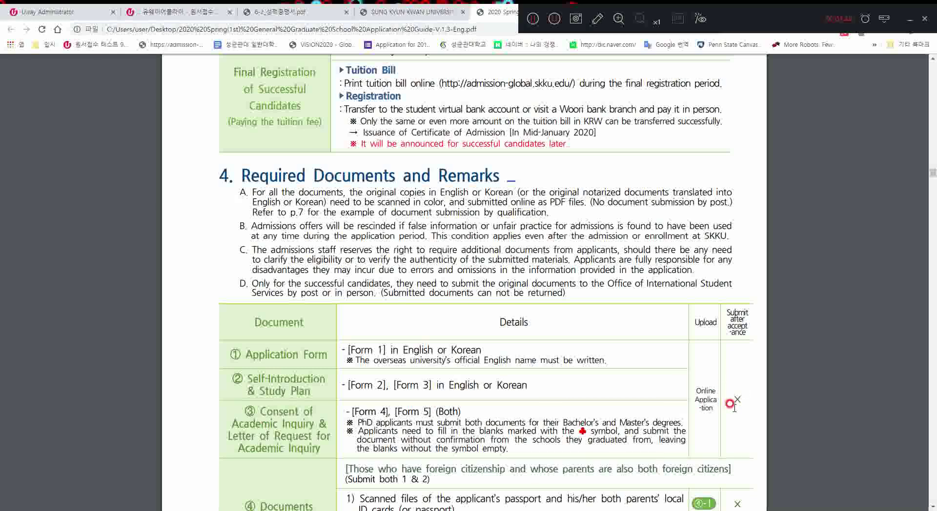
Highlight the passport and ID card requirement in page 5's Documents Concerning Nationality row.
scroll(732, 404, "down", 5)
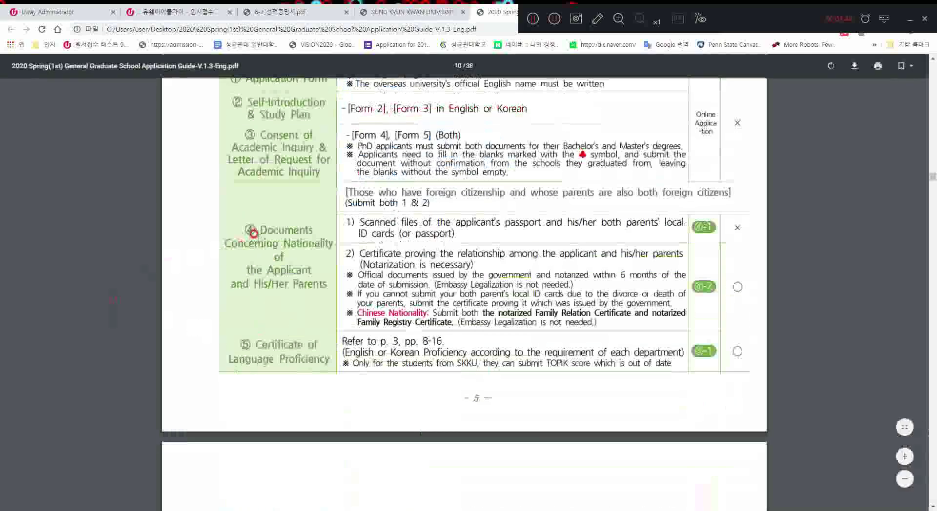
scroll(251, 280, "down", 18)
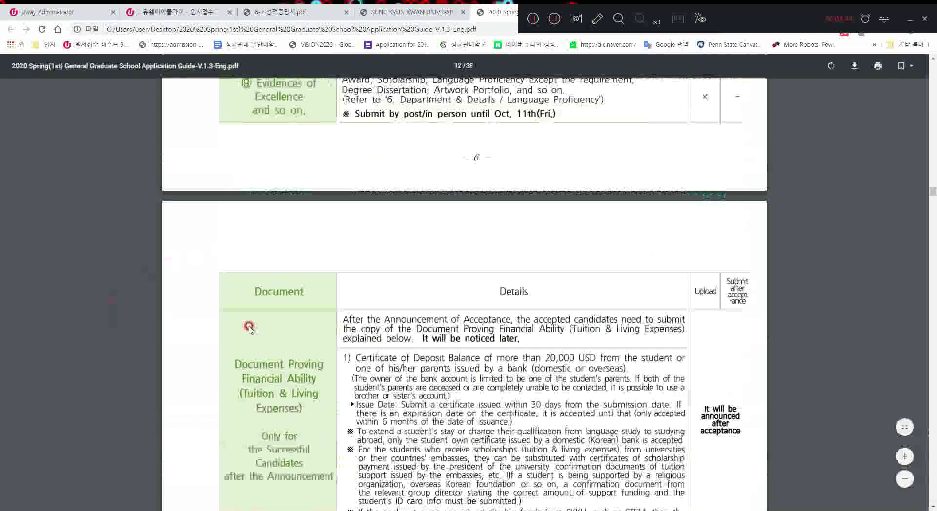
scroll(249, 328, "up", 5)
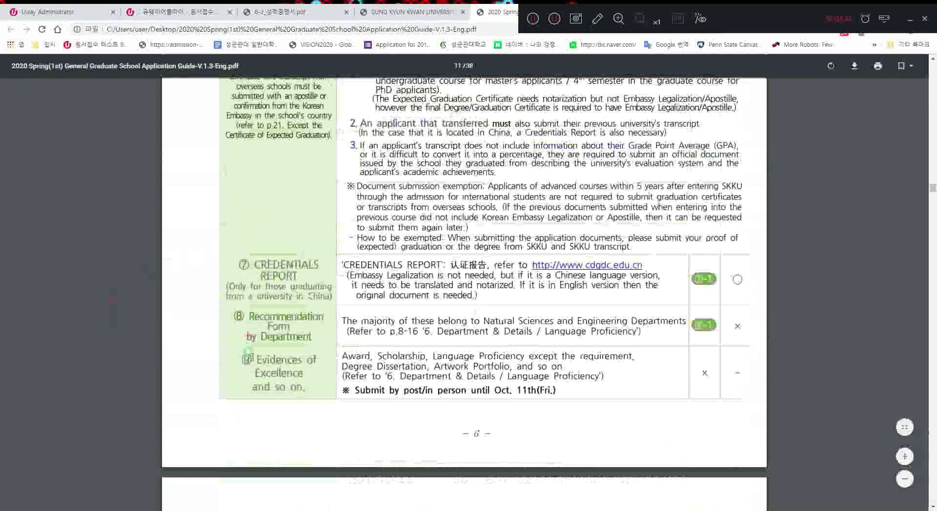
scroll(248, 359, "up", 15)
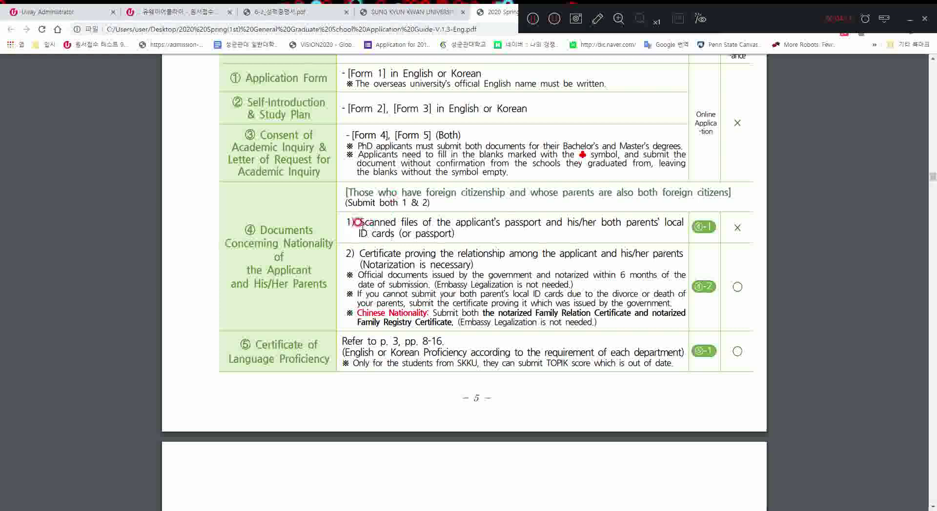
mouse_move(360, 223)
left_mouse_down()
mouse_move(468, 235)
mouse_move(476, 226)
mouse_move(647, 228)
mouse_move(360, 240)
left_mouse_up()
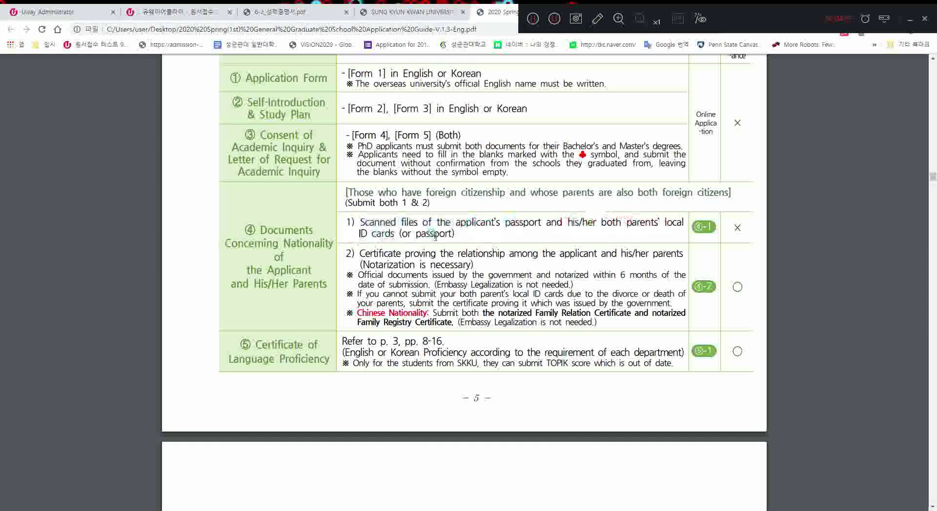
left_click(688, 225)
left_click(362, 254)
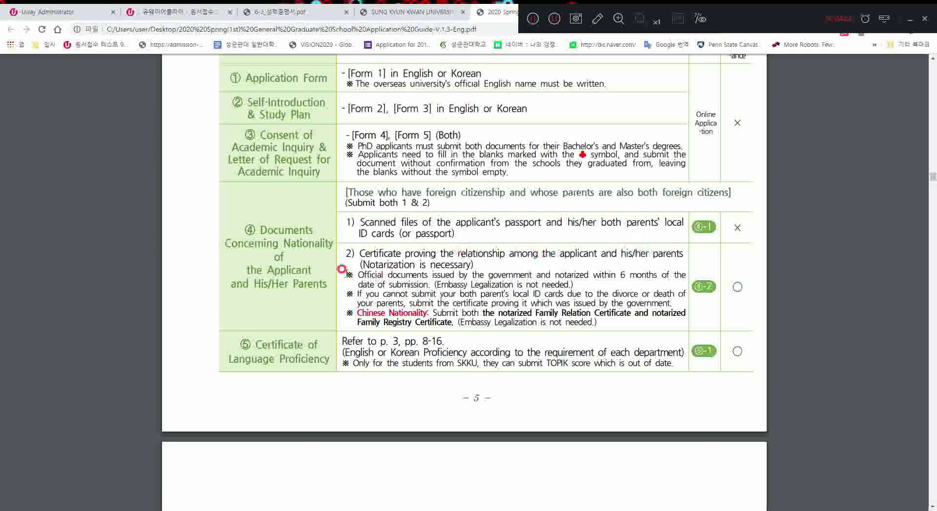
left_click(397, 261)
In the ⑥ Graduation Certificate table, highlight 'Bachelor's Degree Certificate' and 'Embassy Legalization'.
scroll(704, 353, "down", 5)
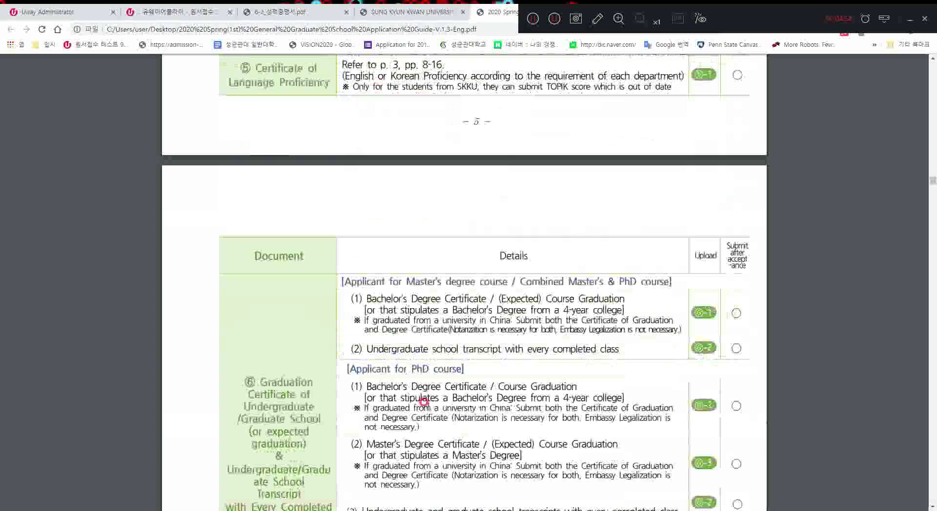
scroll(250, 385, "down", 5)
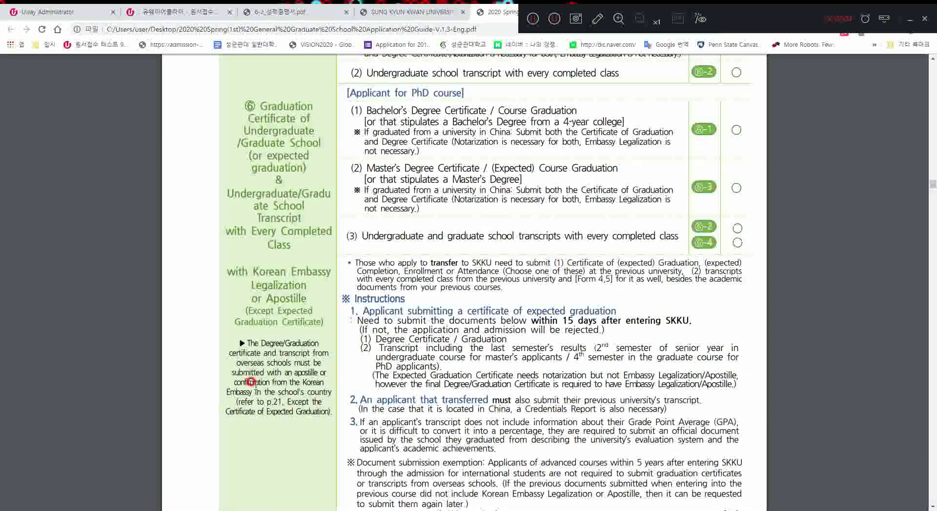
scroll(250, 382, "up", 5)
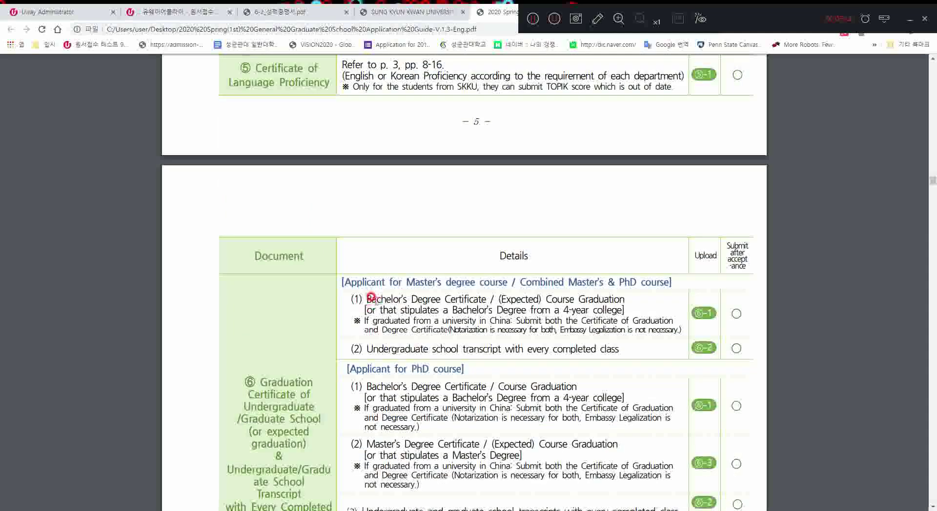
left_click_drag(367, 300, 493, 299)
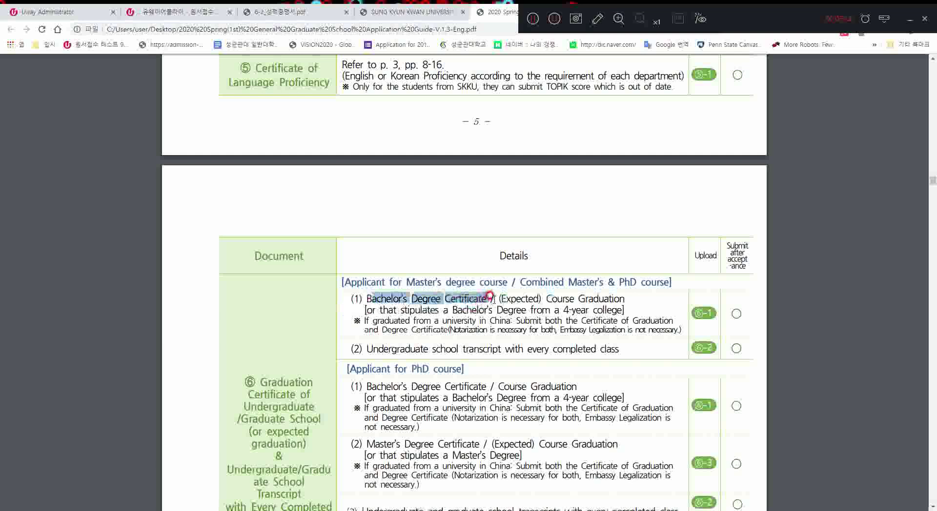
left_click_drag(490, 296, 497, 293)
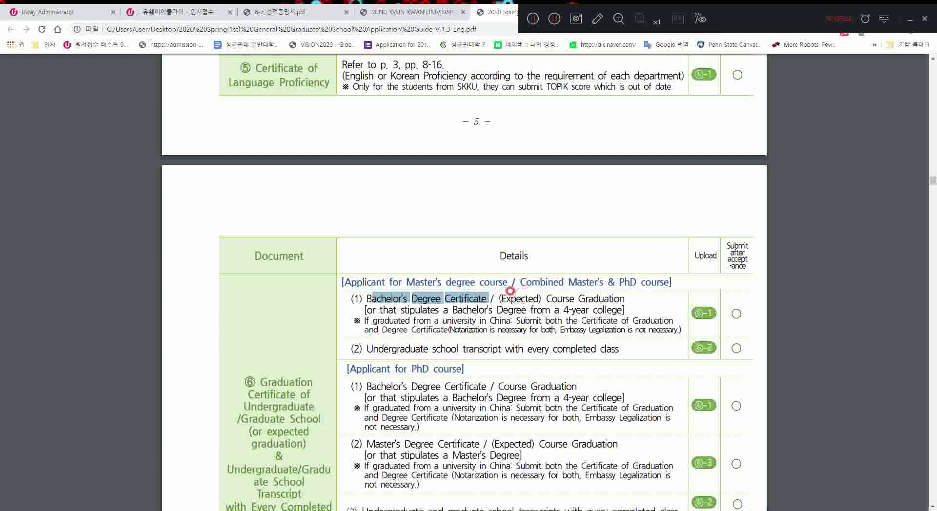
left_click(493, 321)
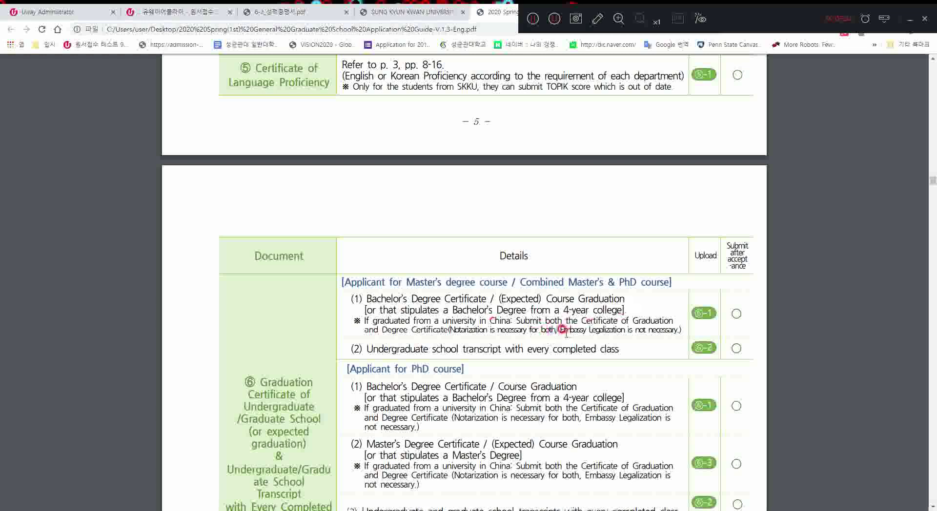
left_click_drag(562, 330, 621, 329)
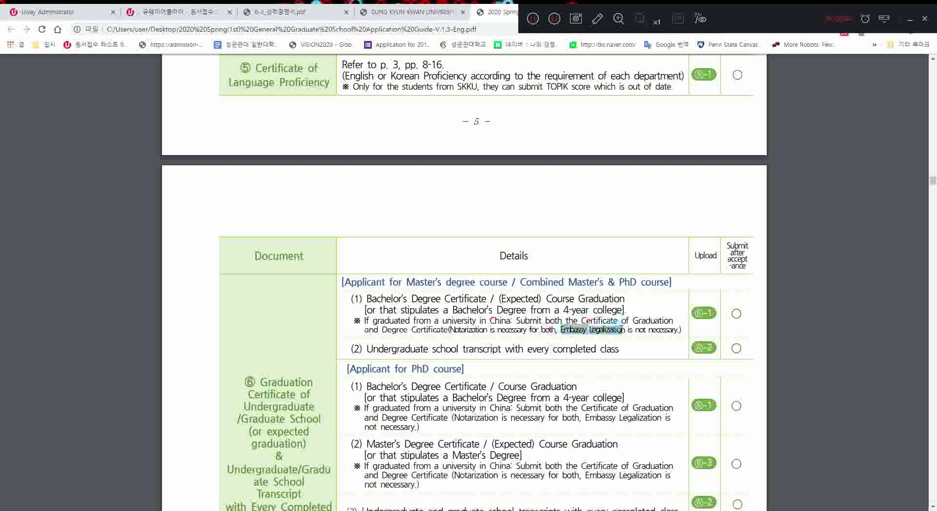
left_click(687, 311)
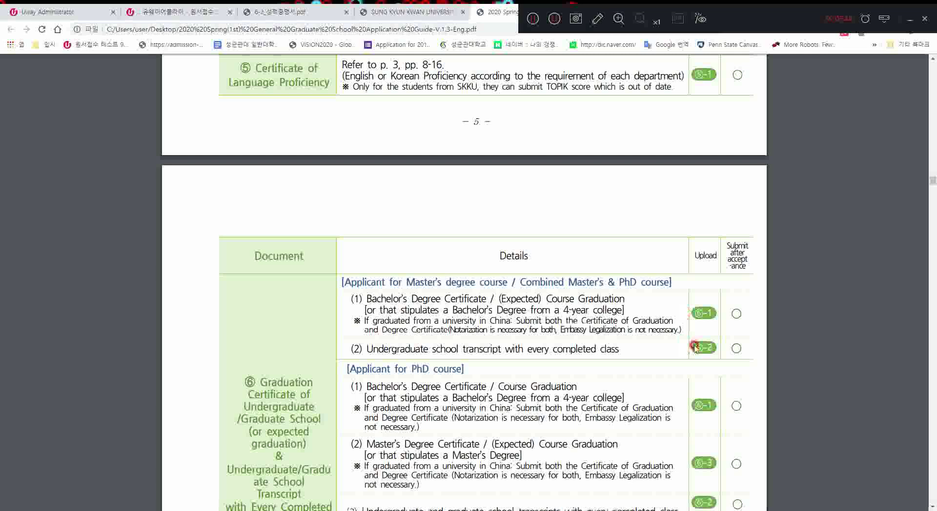
left_click(460, 350)
Highlight the Applicant for PhD course heading and its bachelor's and master's certificate items.
scroll(467, 352, "down", 5)
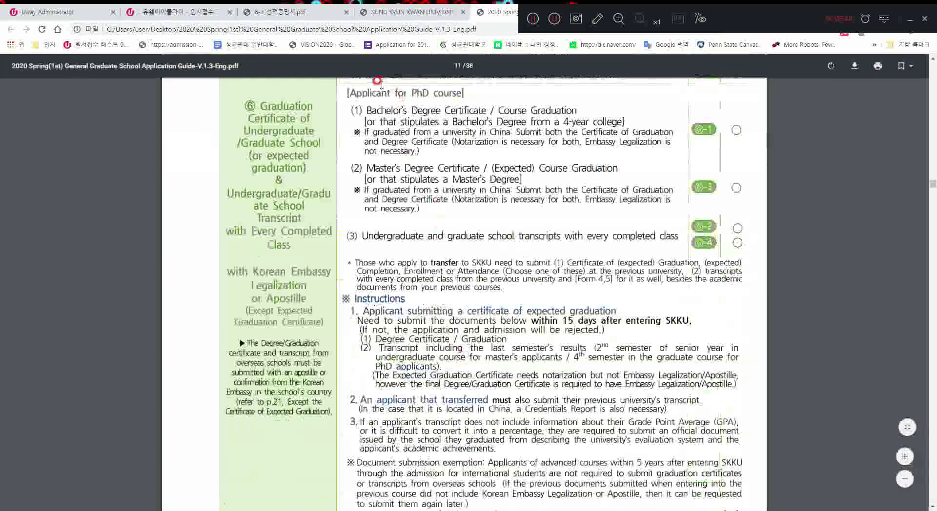
left_click_drag(353, 94, 461, 95)
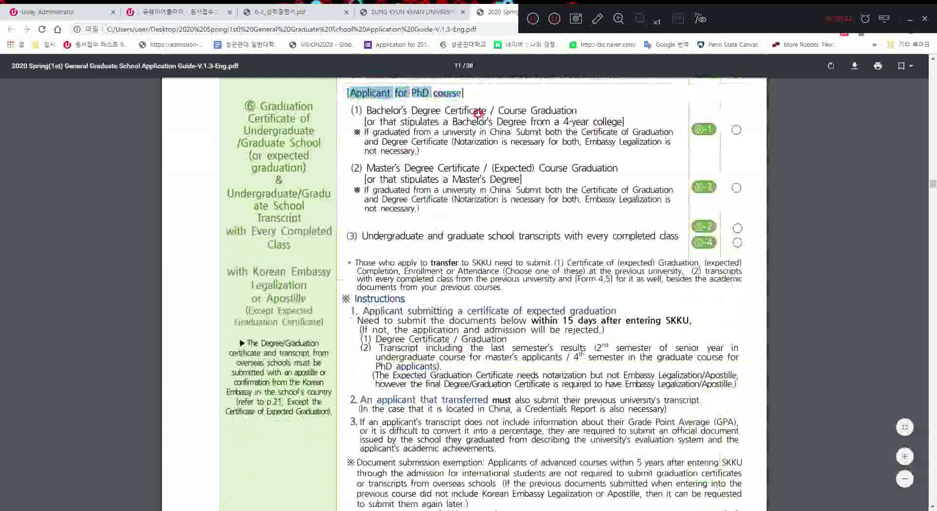
left_click_drag(445, 121, 612, 197)
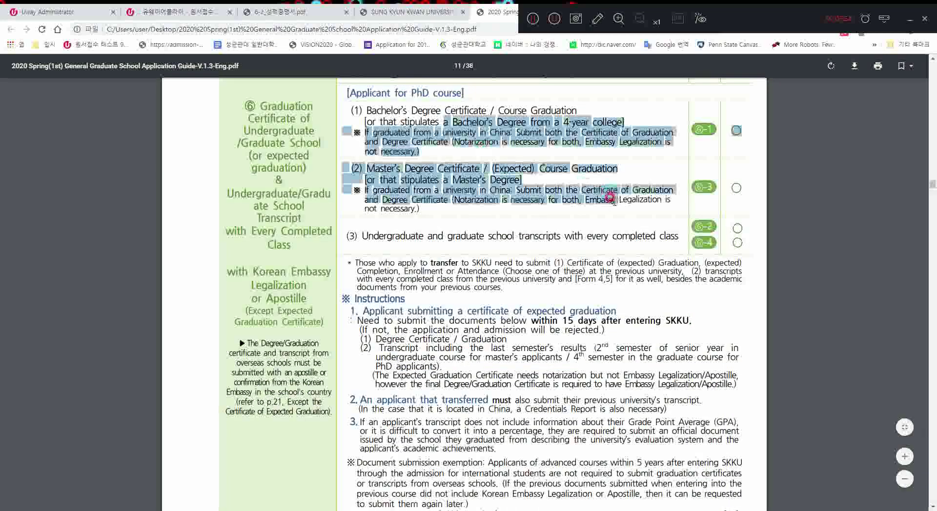
left_click(612, 198)
Highlight the Instructions heading for applicants with expected graduation.
scroll(539, 253, "down", 5)
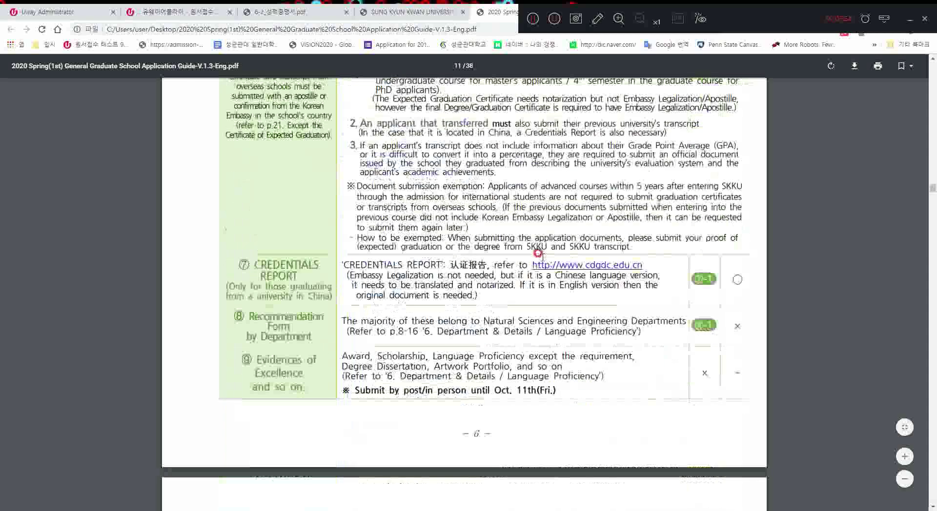
scroll(500, 235, "up", 2)
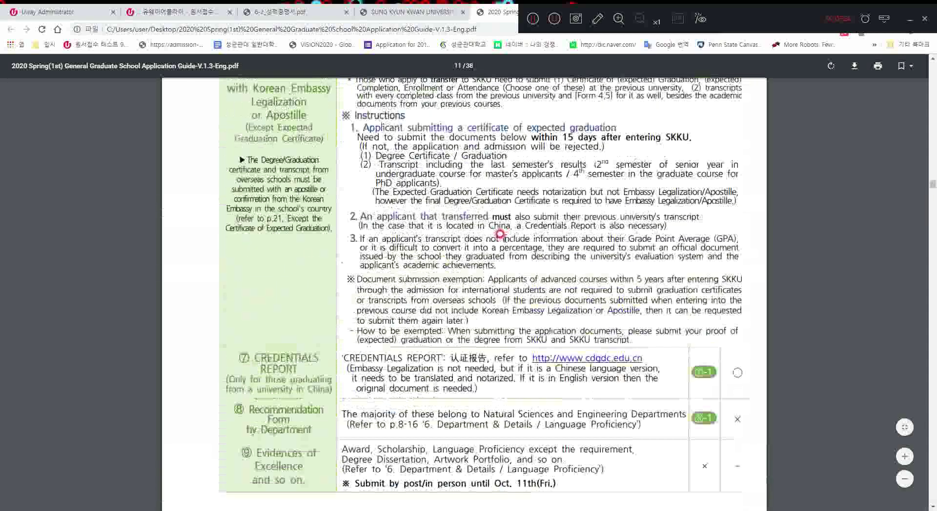
scroll(500, 235, "up", 4)
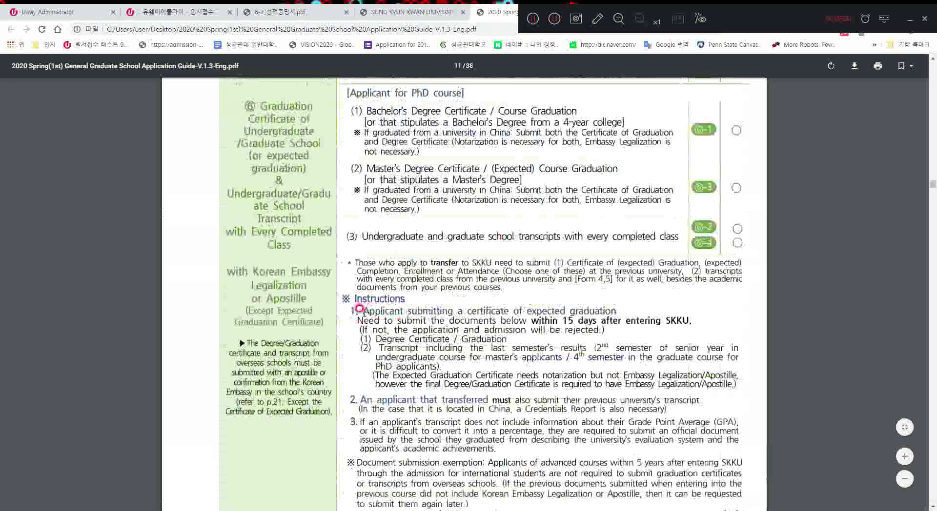
left_click_drag(360, 309, 602, 302)
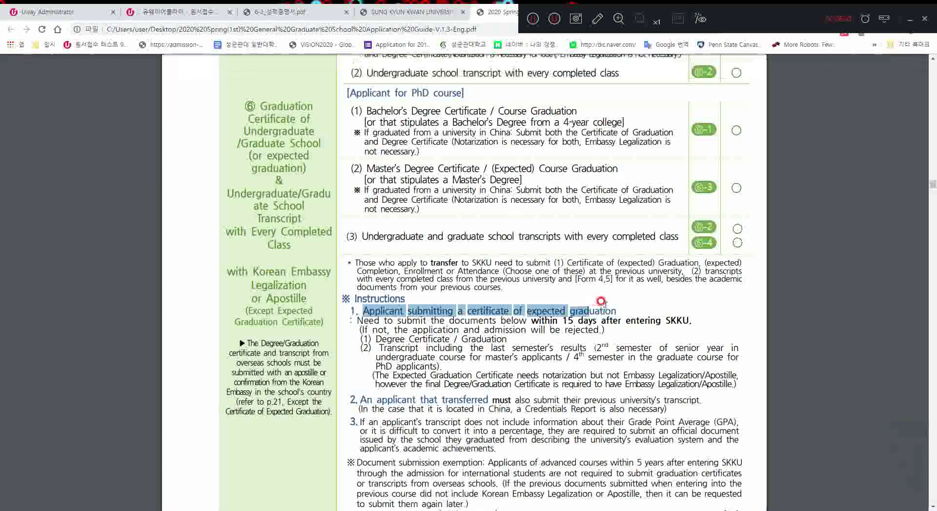
left_click_drag(601, 301, 571, 312)
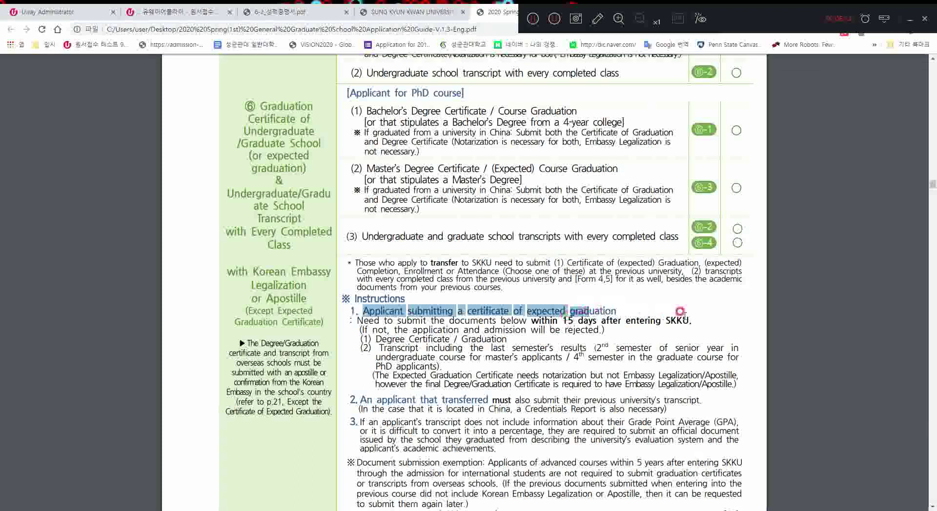
left_click(361, 323)
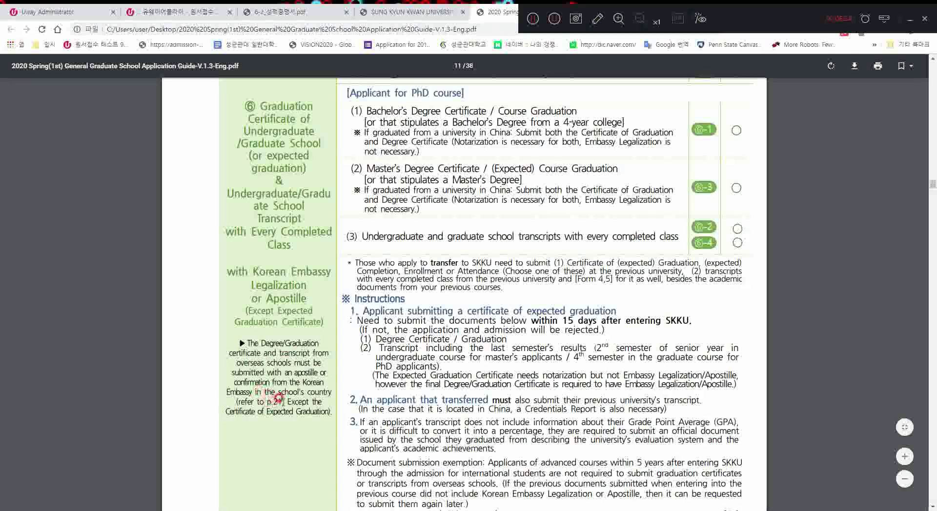
Scroll past the Financial Ability table to the Additional Guide for the Accepted and page 7's submission-by-nationality table.
scroll(308, 400, "down", 1)
scroll(308, 399, "down", 8)
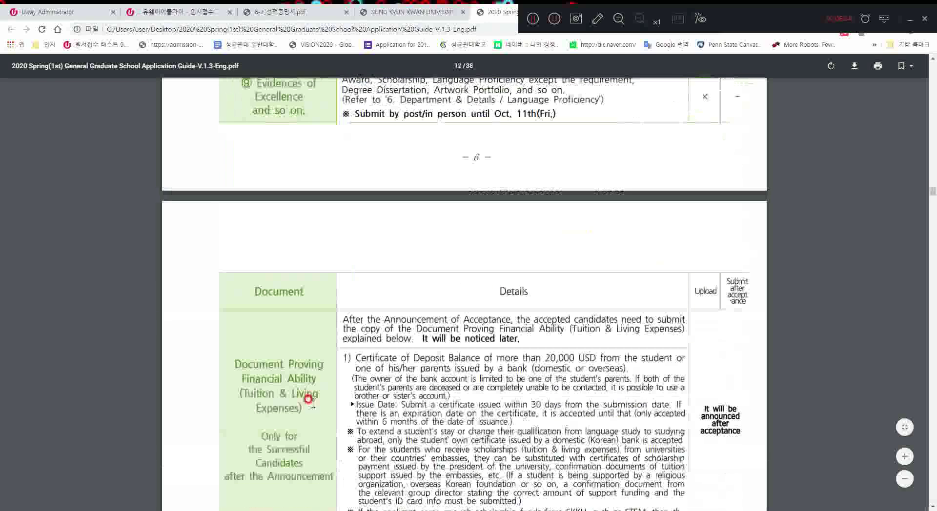
scroll(308, 399, "down", 10)
scroll(308, 399, "up", 5)
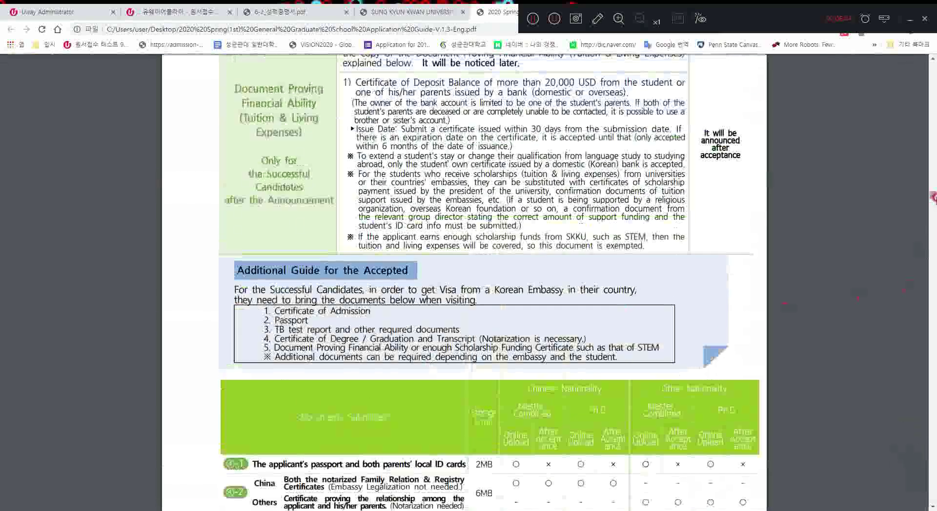
left_click_drag(933, 196, 933, 202)
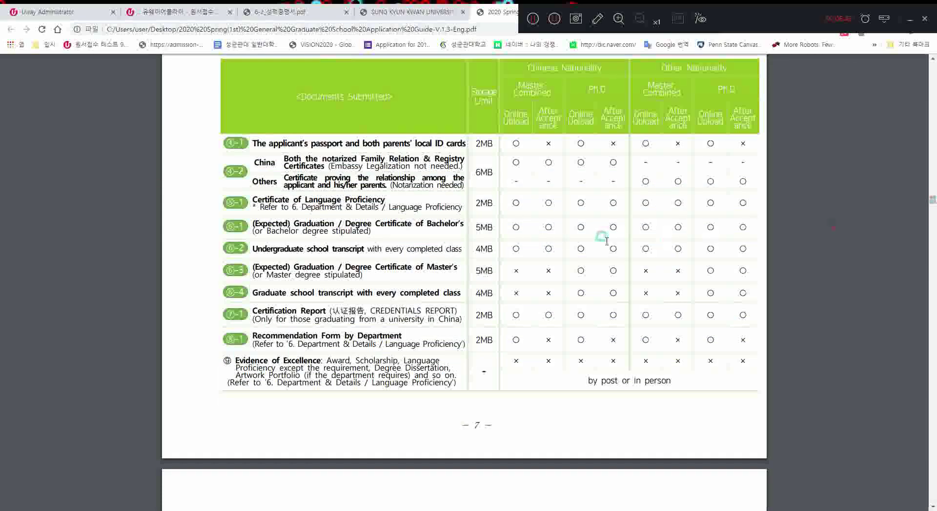
scroll(602, 236, "up", 5)
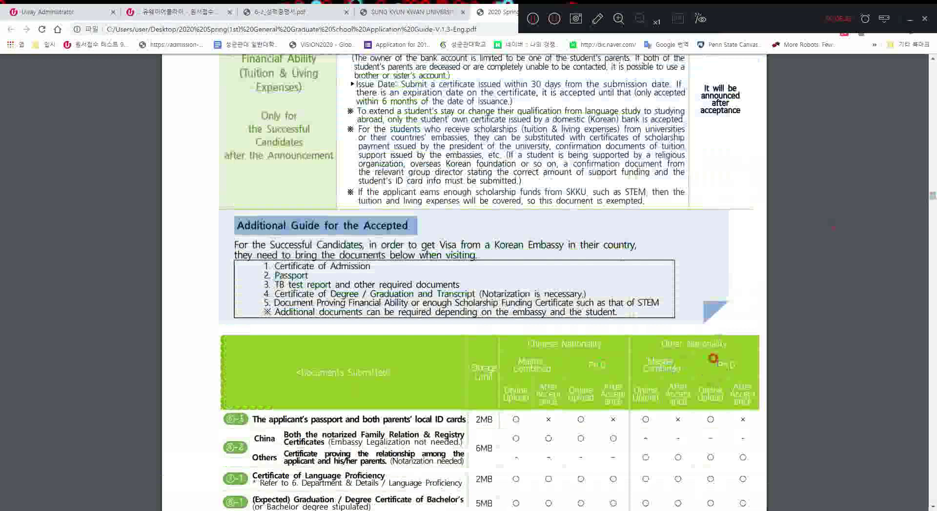
scroll(713, 358, "down", 3)
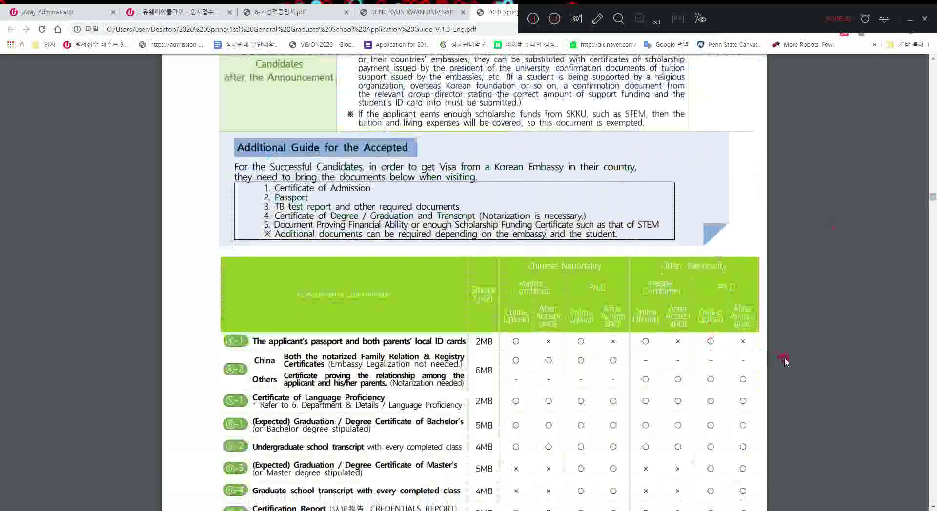
right_click(785, 362)
left_click(675, 290)
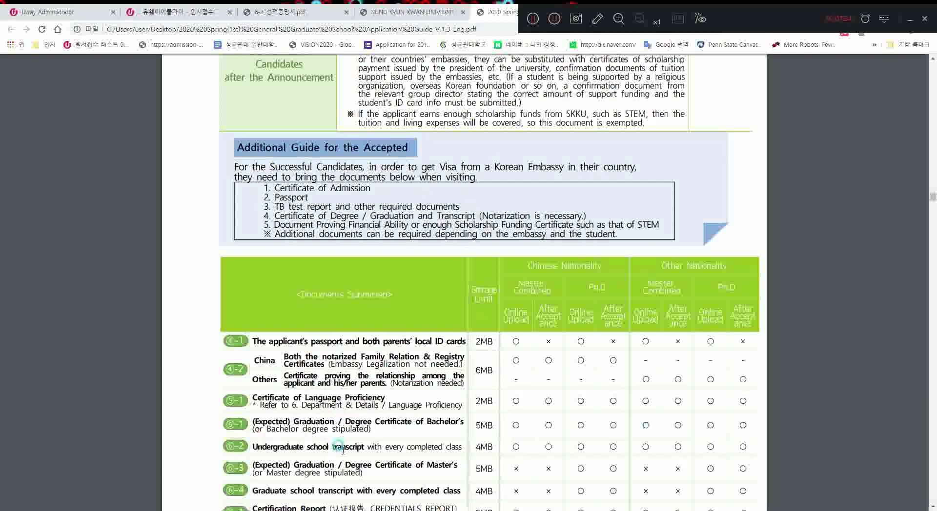
scroll(361, 444, "down", 5)
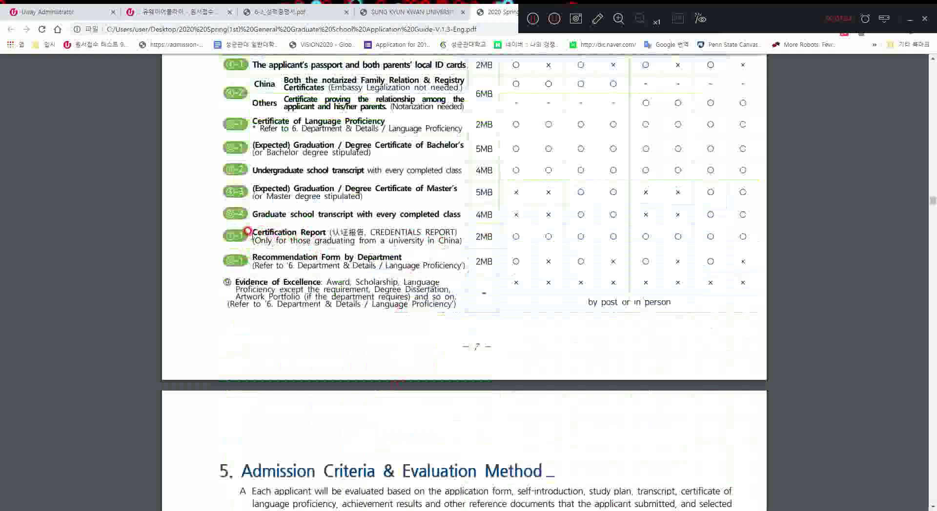
left_click_drag(250, 233, 326, 233)
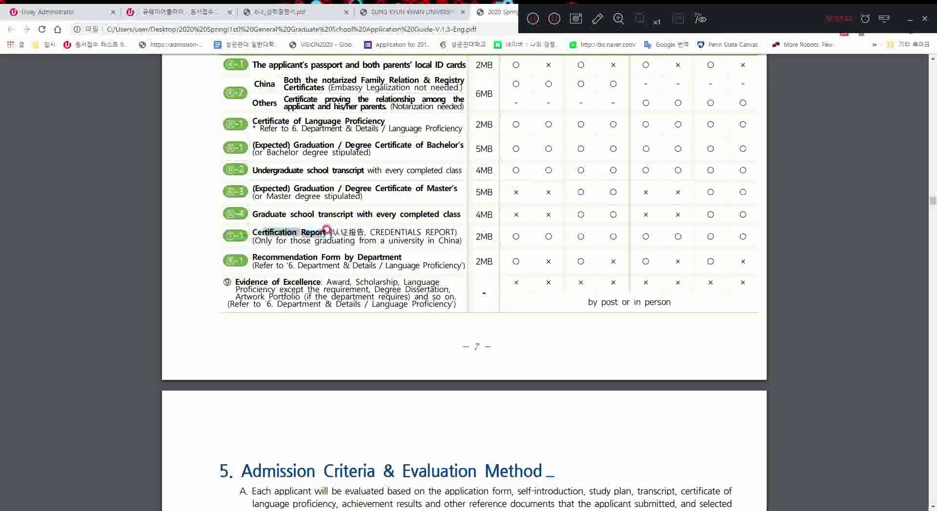
left_click(254, 256)
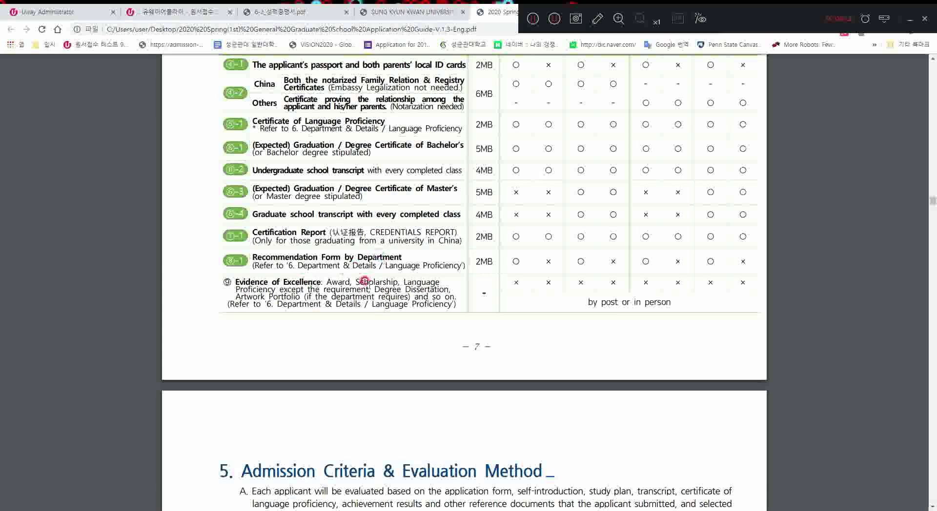
Review the Department & Details pages and select text in the AI department row.
scroll(364, 281, "down", 15)
scroll(455, 353, "up", 10)
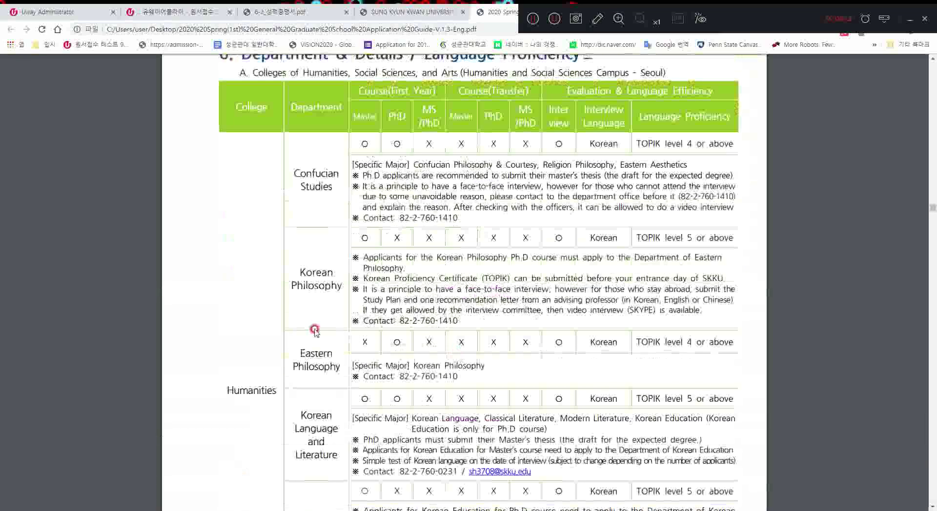
scroll(417, 314, "down", 10)
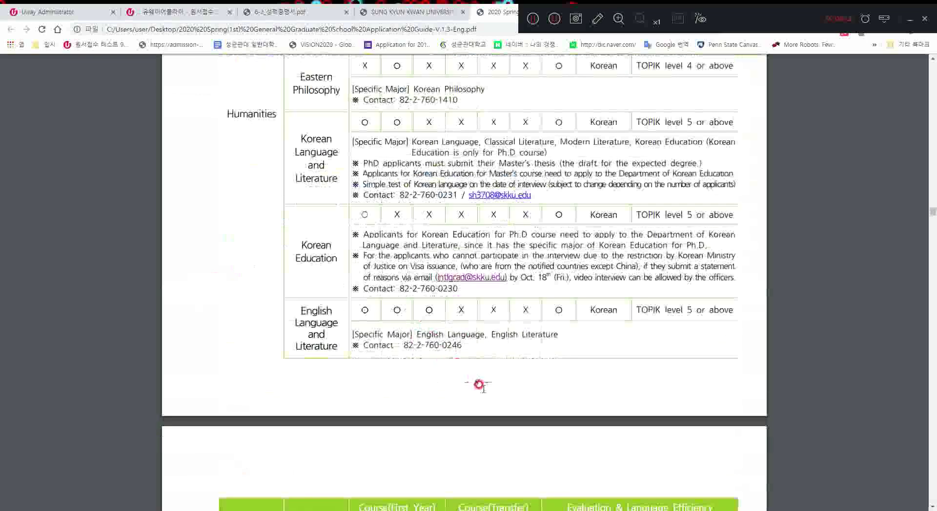
scroll(480, 387, "down", 20)
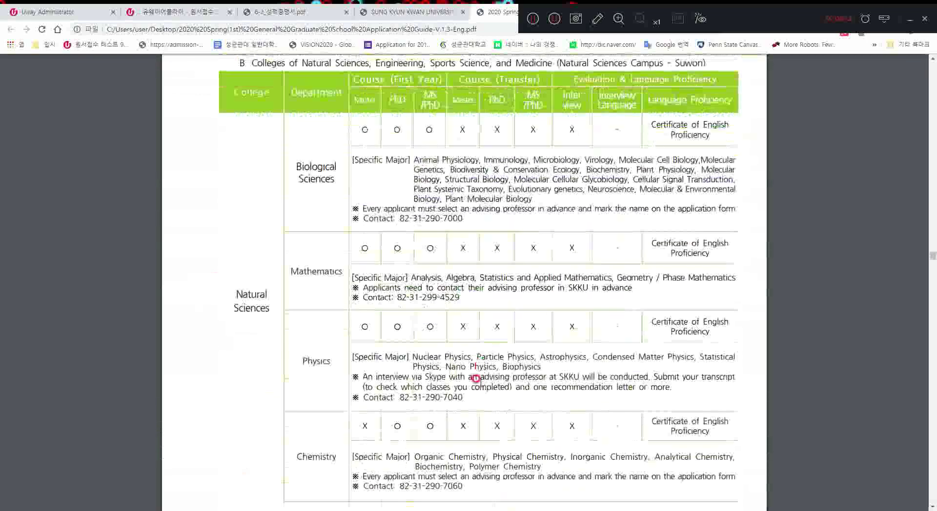
scroll(476, 379, "up", 15)
scroll(472, 361, "down", 8)
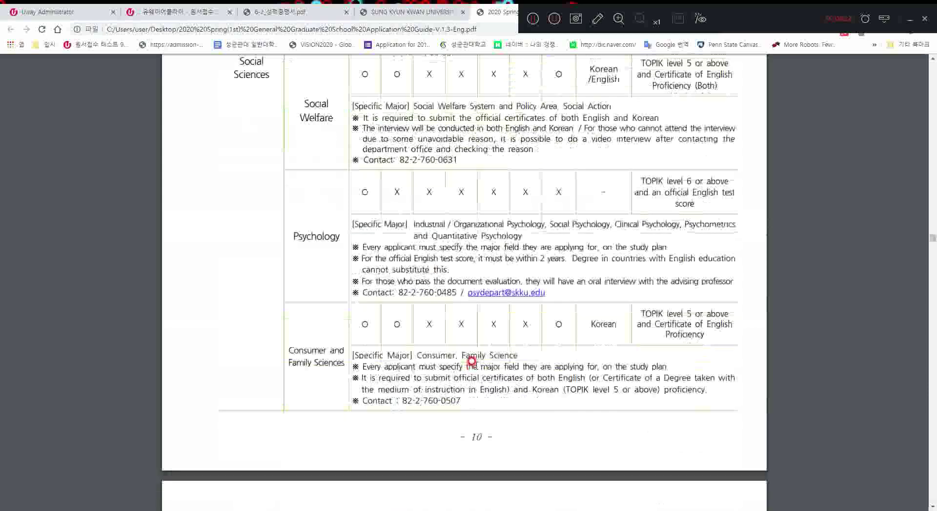
scroll(471, 361, "down", 15)
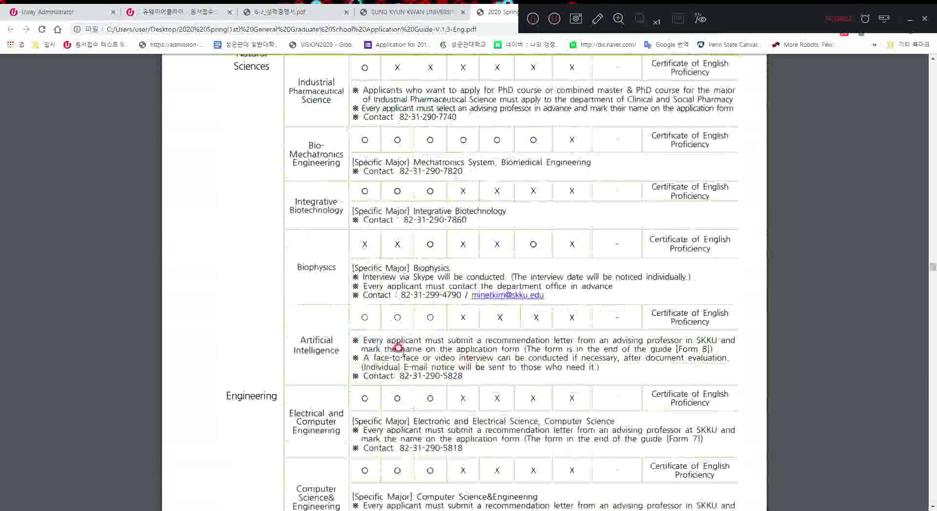
scroll(398, 348, "down", 5)
scroll(398, 349, "up", 5)
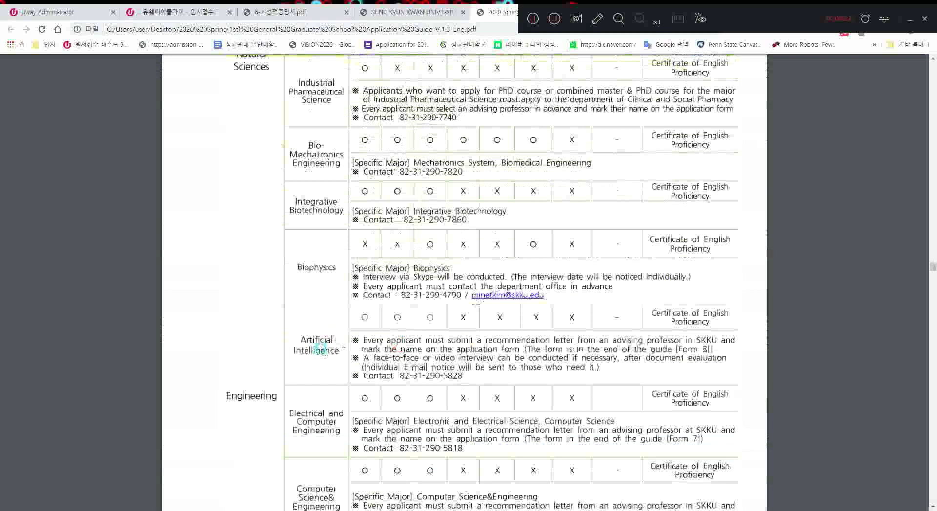
left_click(389, 349)
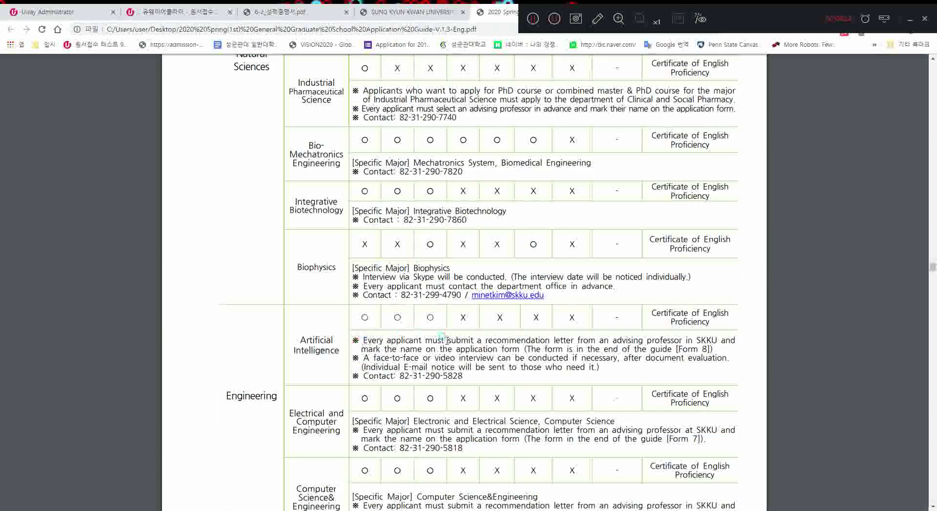
left_click(545, 337)
left_click(812, 303)
Return to item 6's graduation certificate and transcript table for Master's and PhD applicants.
scroll(813, 301, "up", 20)
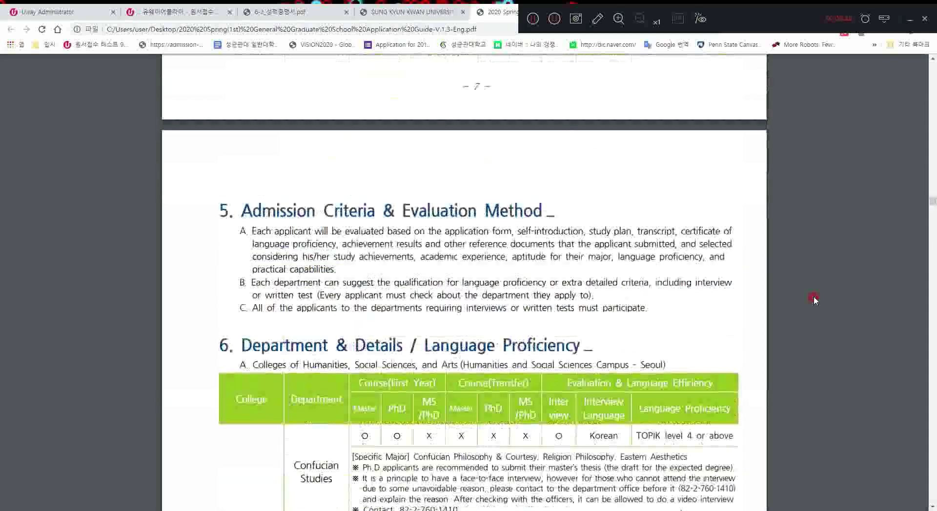
scroll(813, 299, "up", 10)
scroll(814, 300, "down", 6)
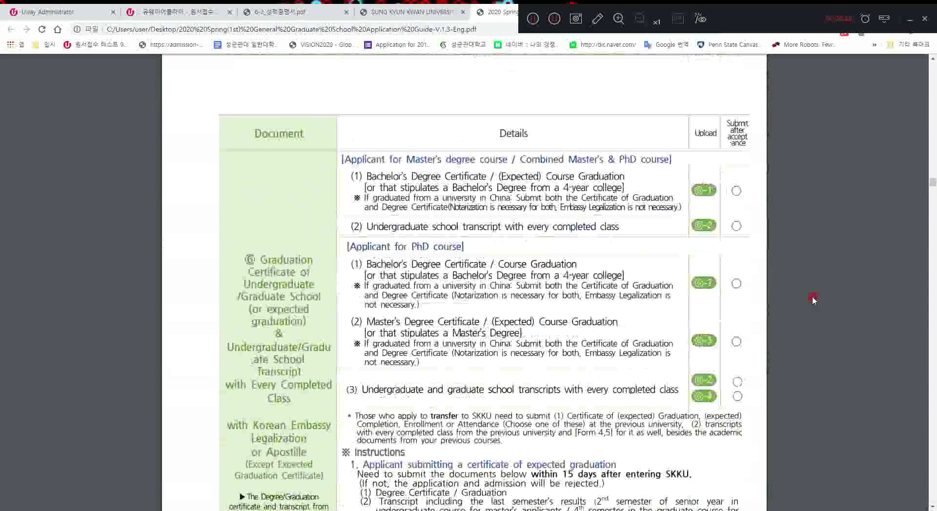
scroll(812, 297, "down", 5)
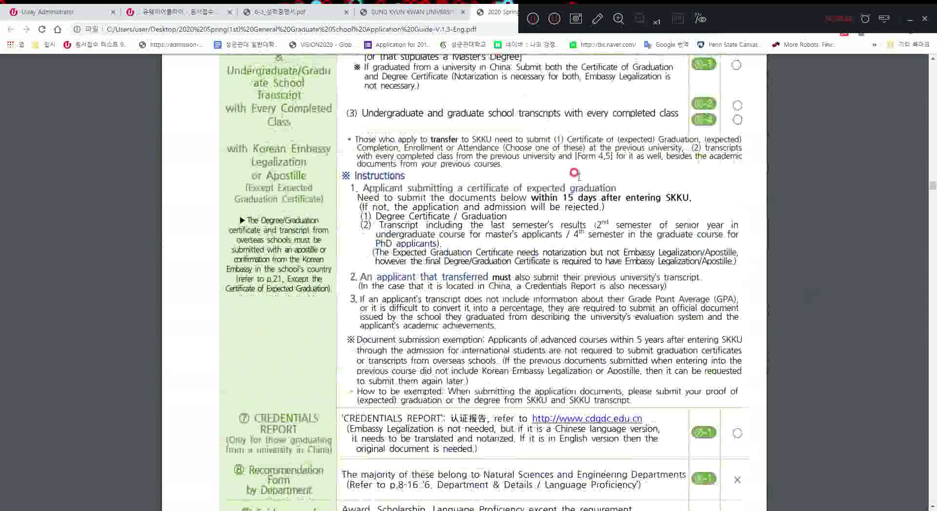
Switch to the UwayApply SKKU 2020 Spring page and scroll to its payment methods and inquiry contacts.
left_click(174, 14)
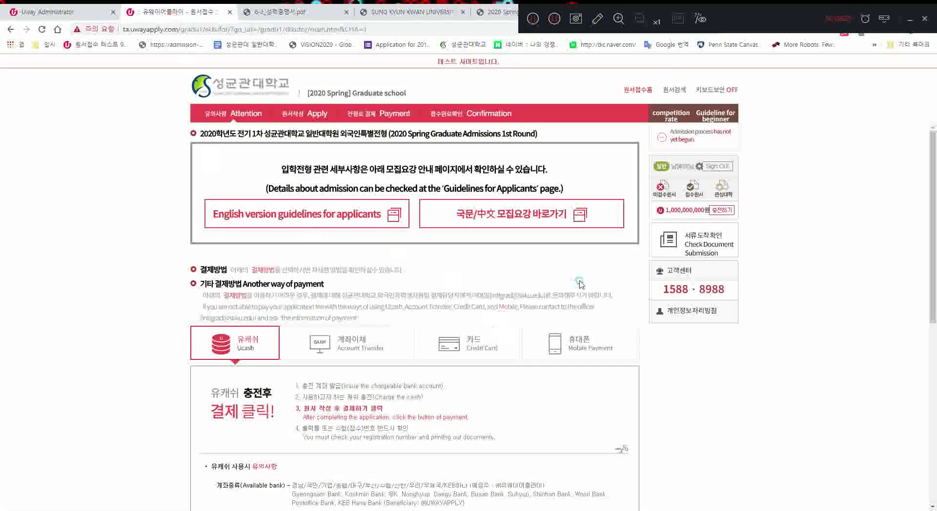
scroll(561, 326, "down", 7)
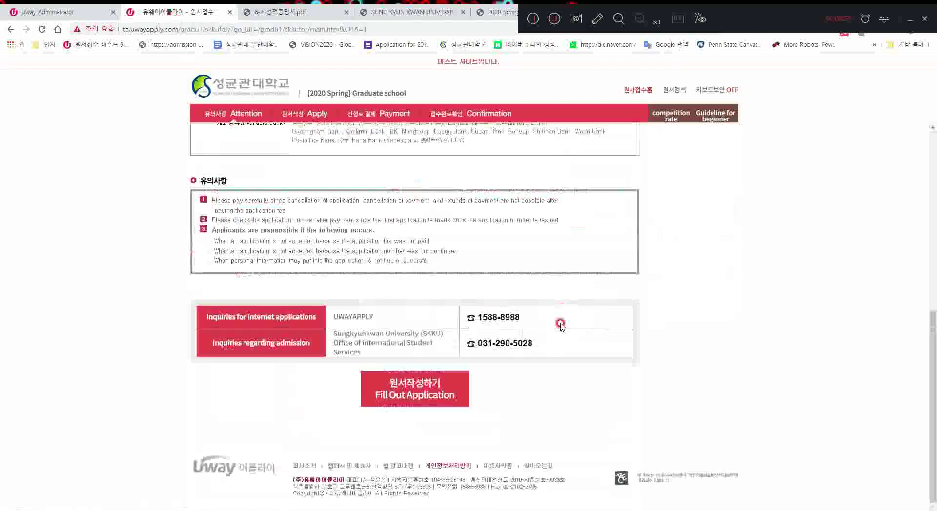
left_click(417, 389)
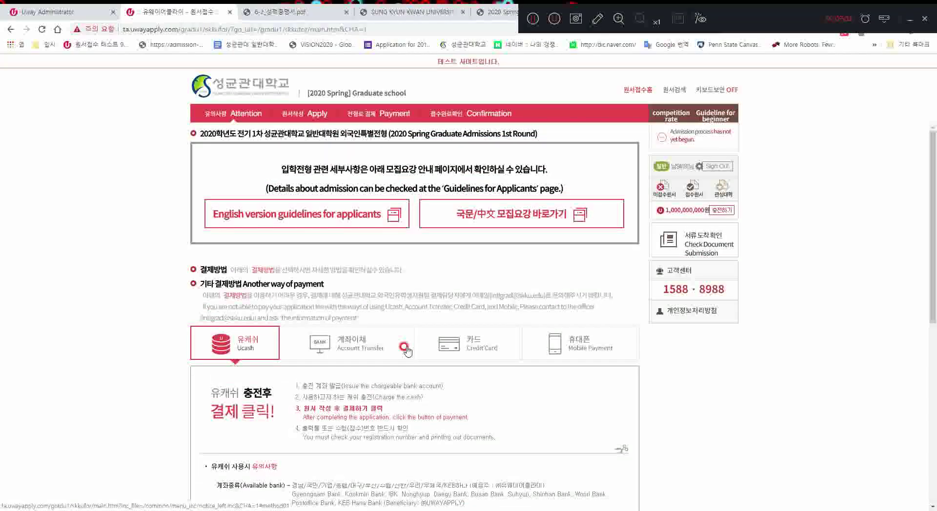
scroll(405, 349, "down", 10)
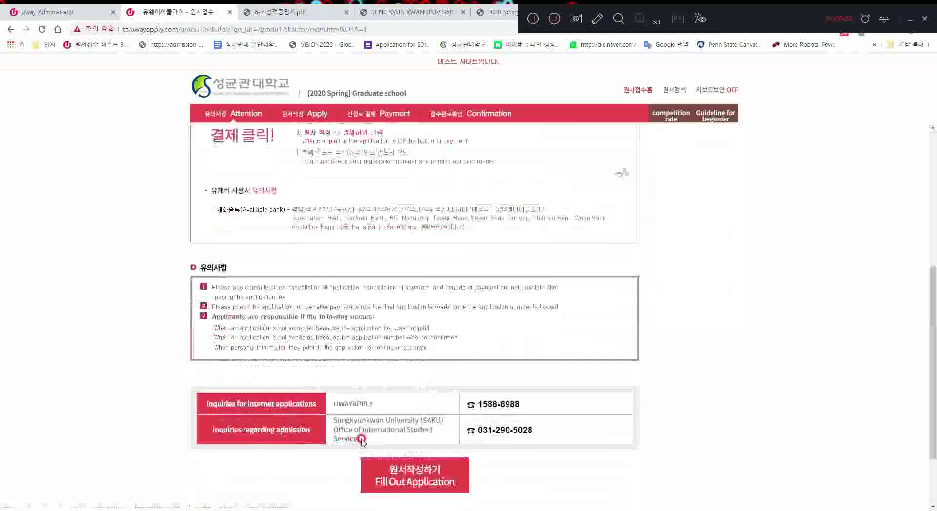
Start Fill Out Application and scroll through the privacy consent notices.
left_click(422, 491)
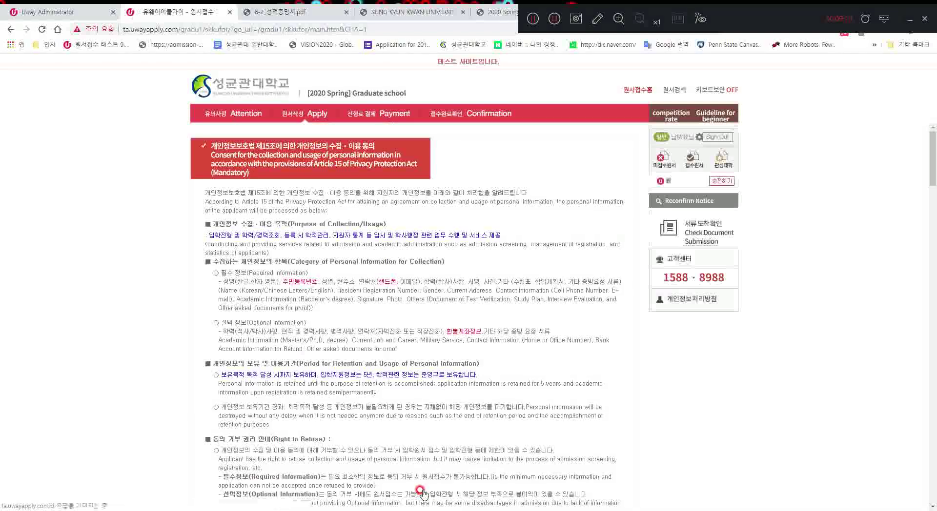
scroll(509, 327, "down", 5)
scroll(509, 327, "down", 1)
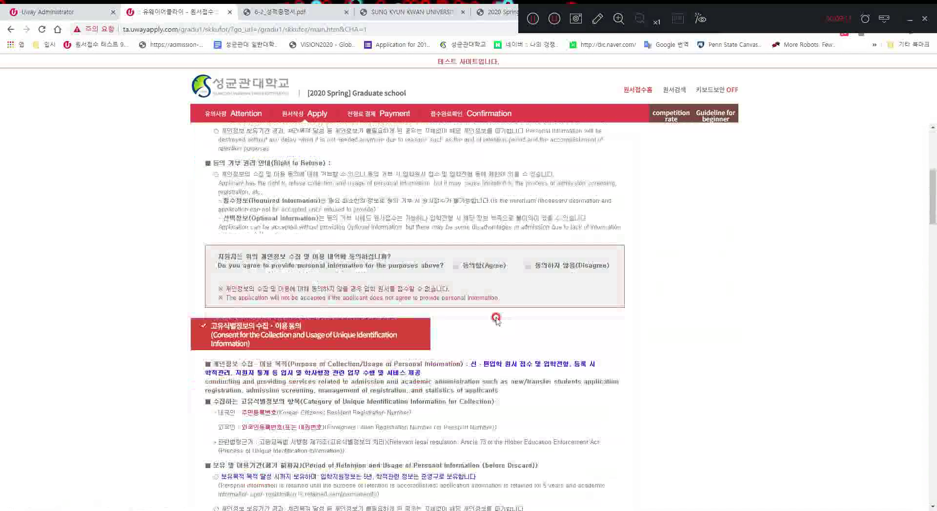
scroll(468, 286, "down", 5)
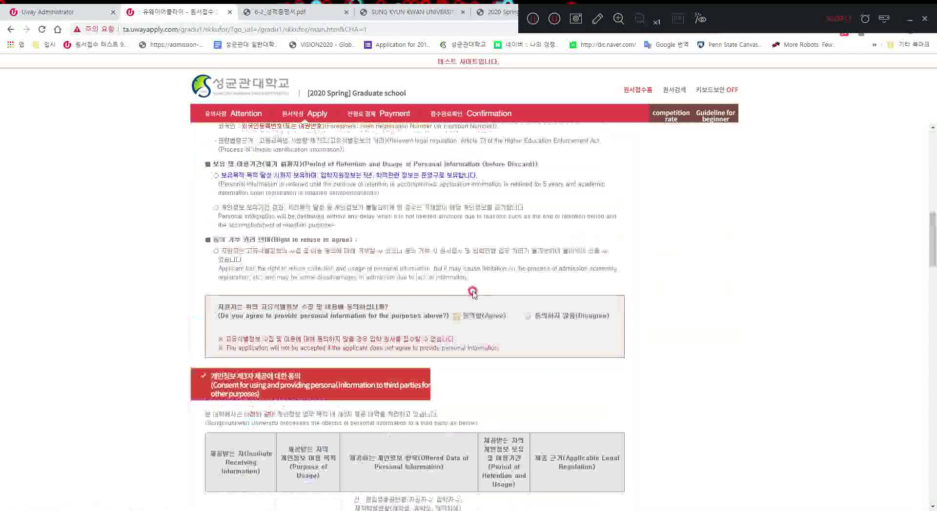
scroll(472, 293, "down", 9)
Confirm the identity-verification notice, proceed to the form, and choose 신입학 (First year) admission.
left_click(472, 297)
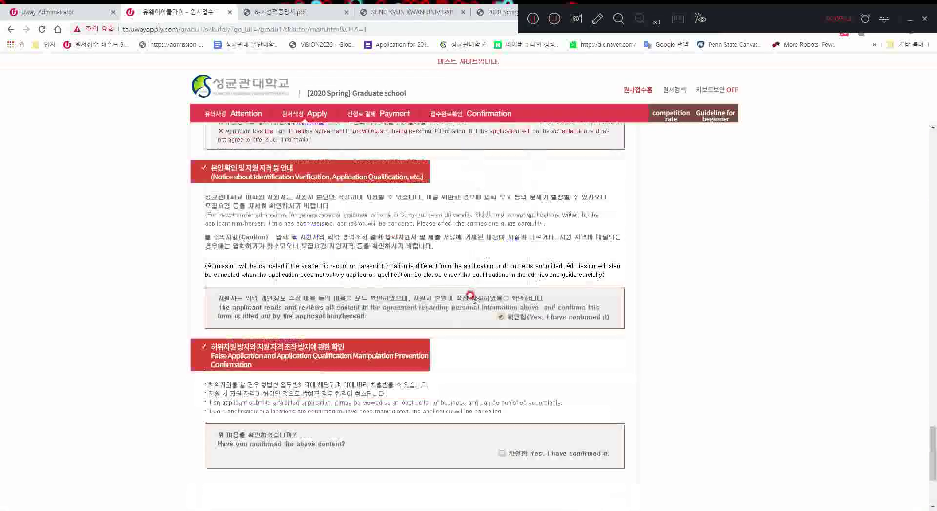
scroll(472, 298, "down", 3)
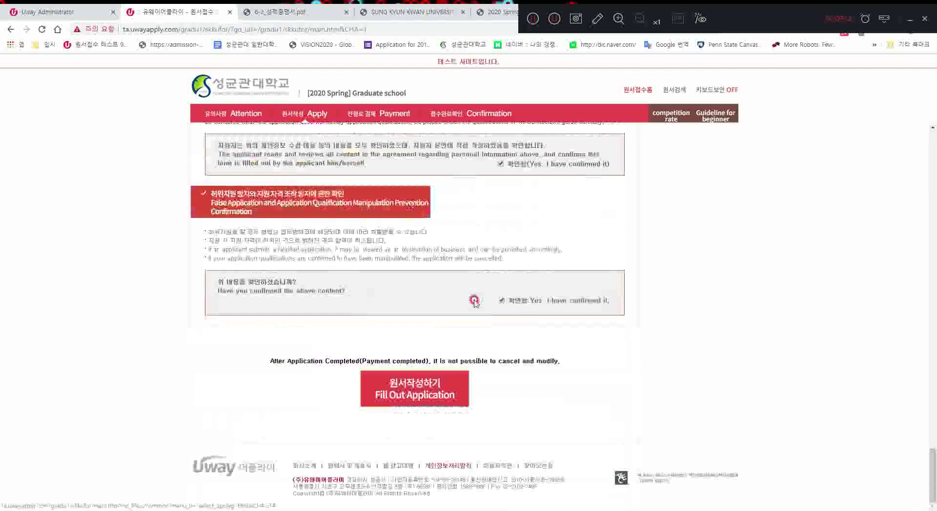
left_click(437, 393)
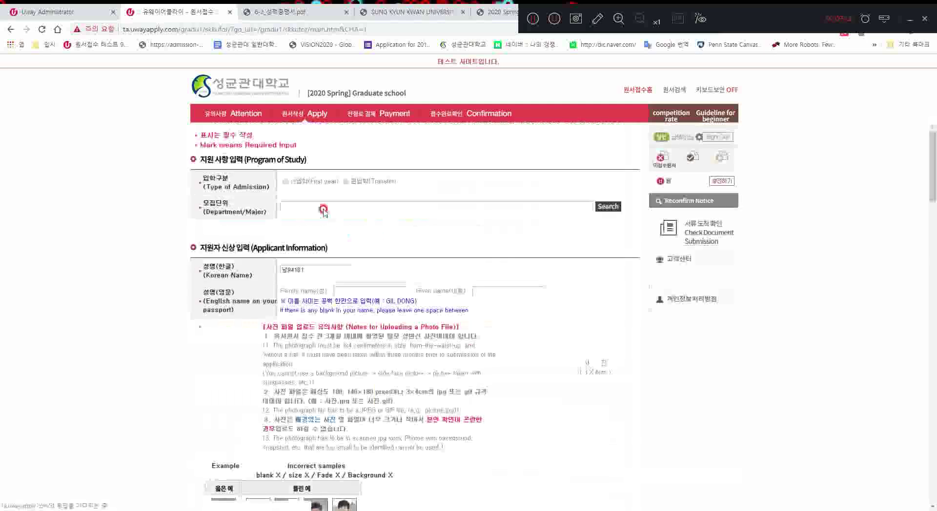
left_click(286, 181)
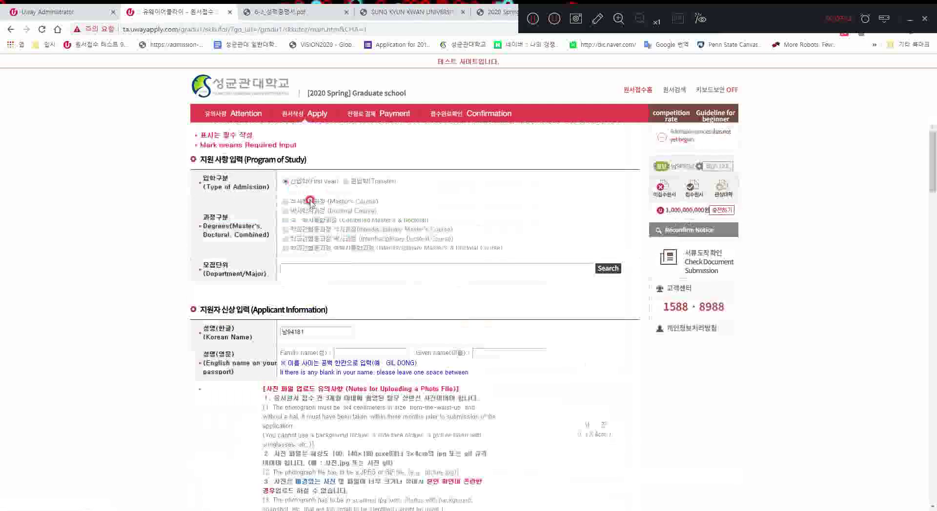
Choose Master's Course, set the department to 물리학과 (Physics), and enter the applicant's English family and given names.
left_click(286, 202)
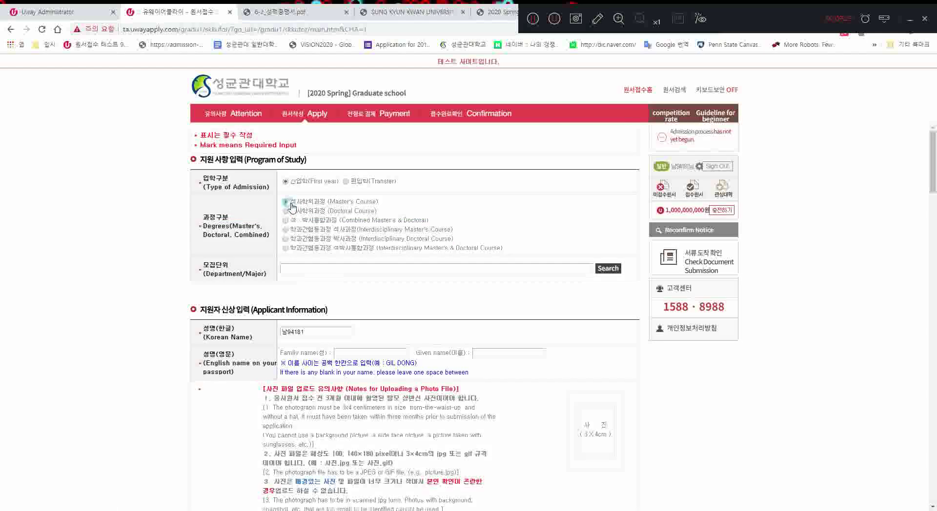
left_click(369, 268)
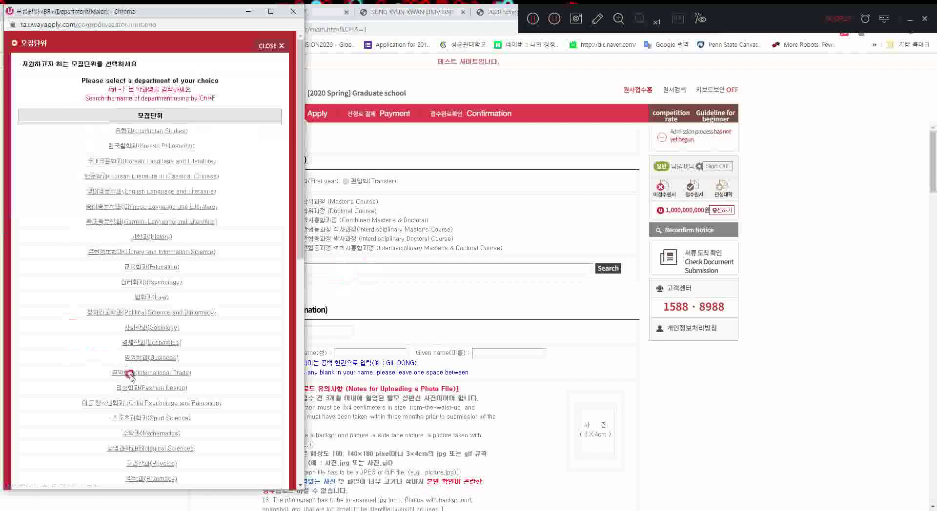
left_click(145, 466)
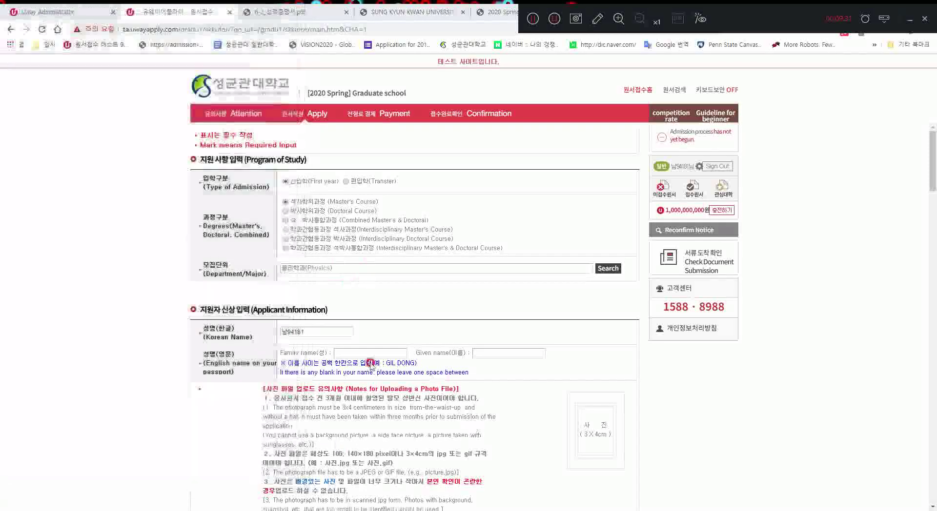
left_click(336, 354)
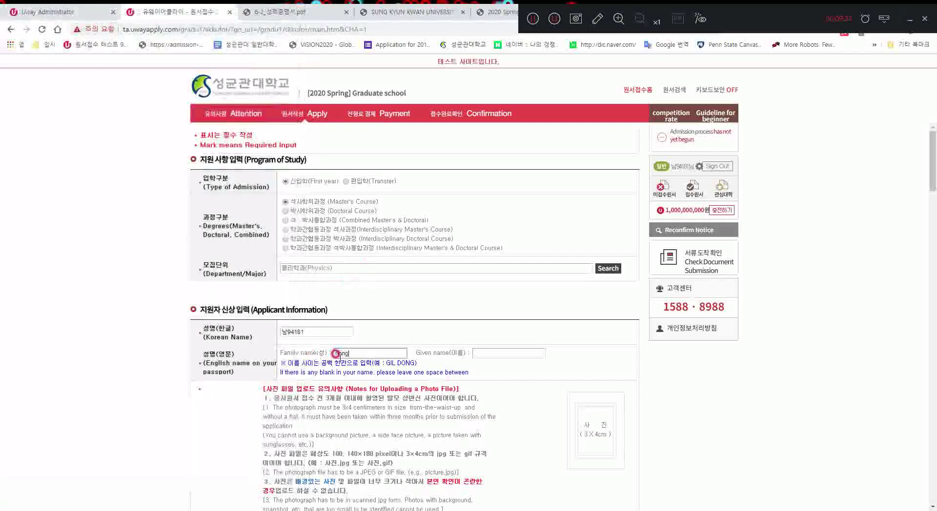
key("Tab")
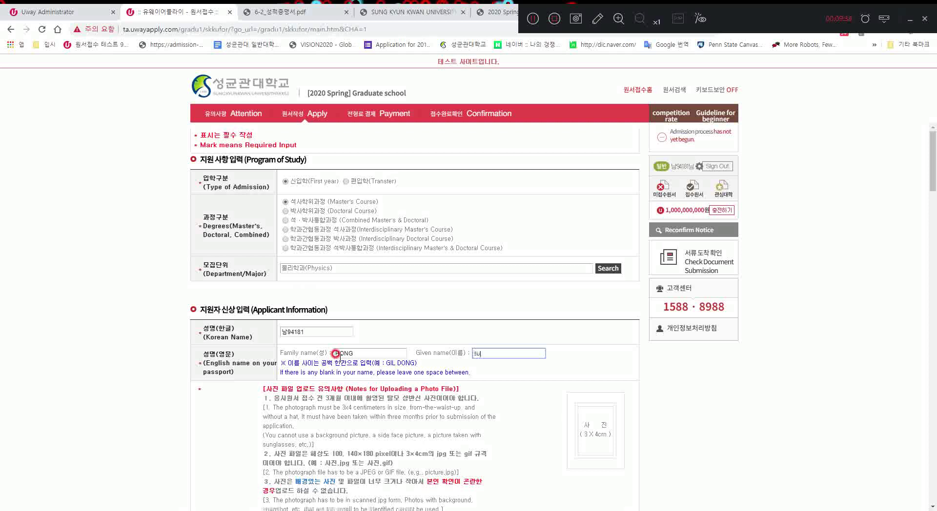
Upload the applicant's photo file and answer 아니오 (No) to having an Alien registration number.
scroll(336, 353, "down", 5)
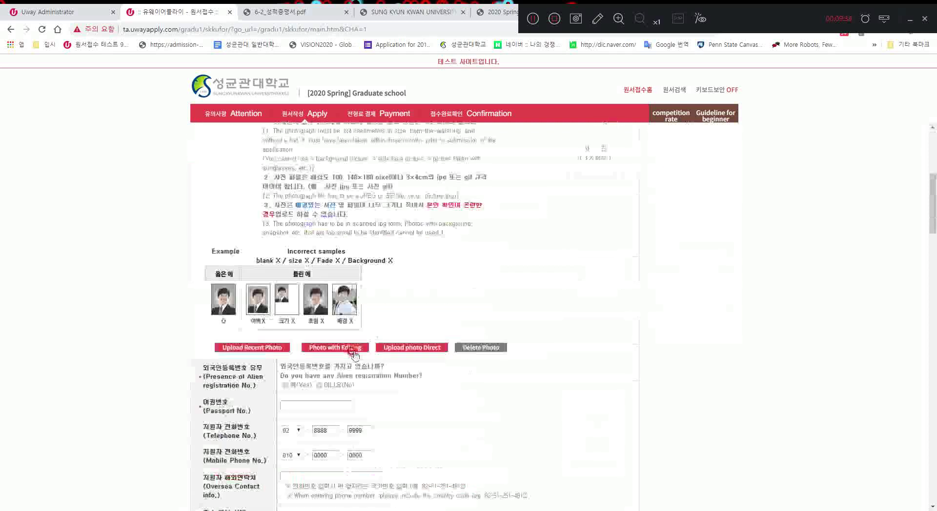
left_click(412, 347)
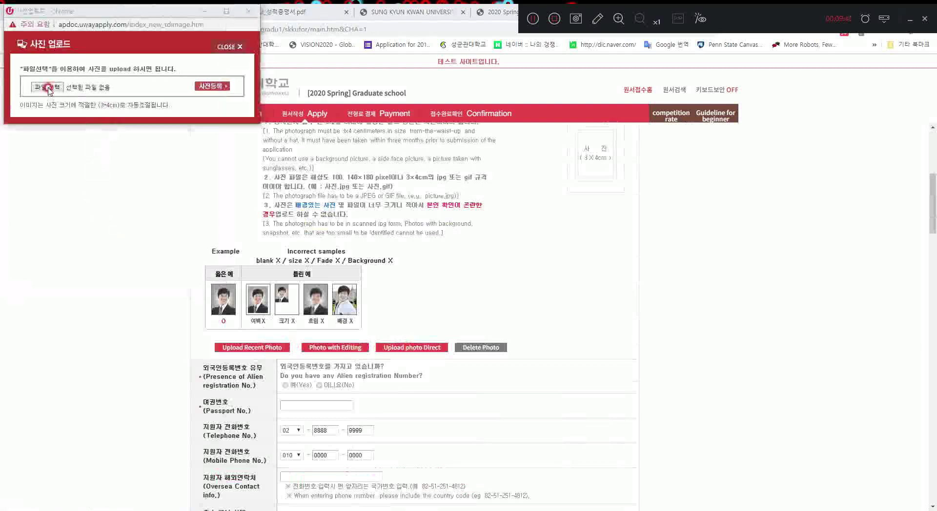
left_click(47, 87)
double_click(122, 143)
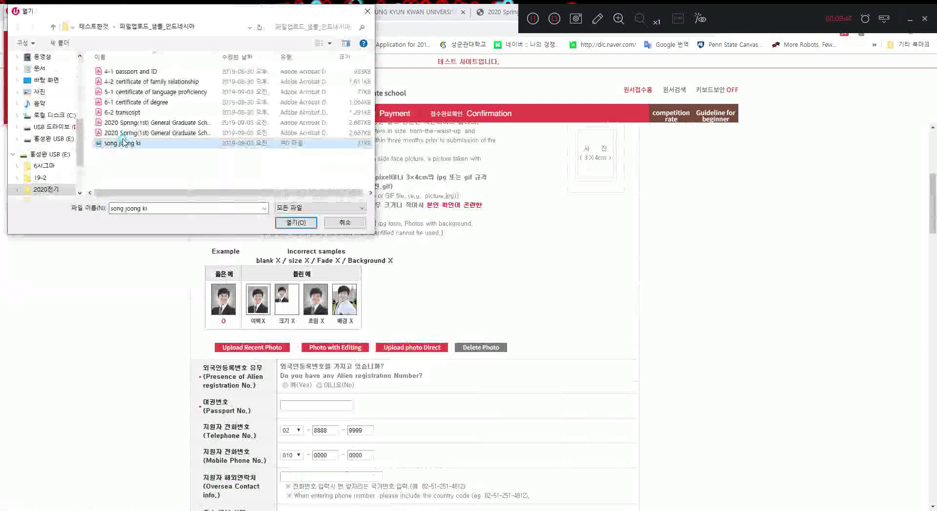
left_click(212, 87)
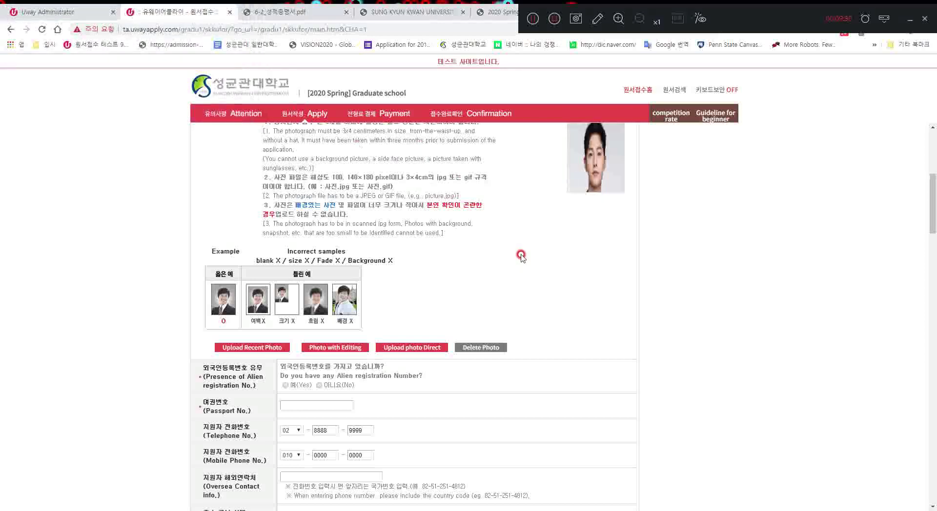
left_click(319, 386)
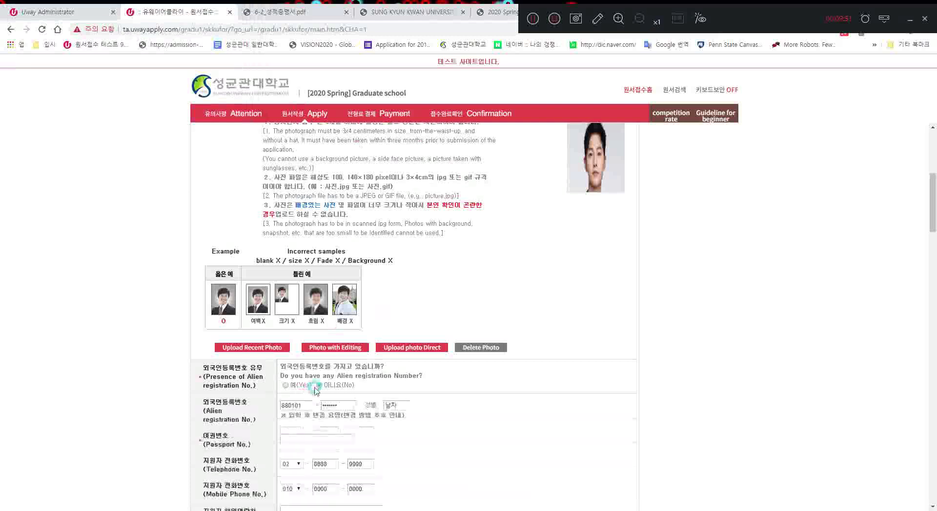
Enter the passport number and fill in the current address as an Oversea address.
scroll(313, 393, "down", 5)
scroll(312, 392, "up", 5)
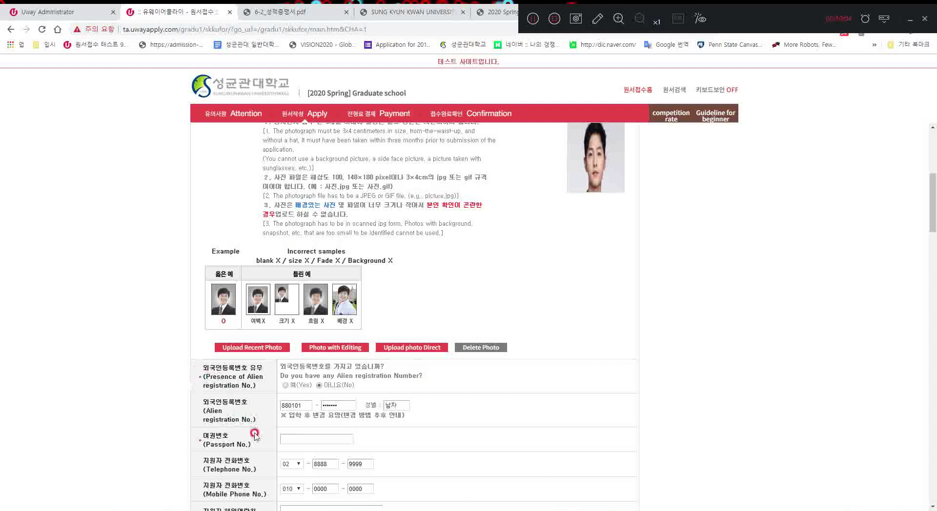
left_click(308, 441)
type("we122355")
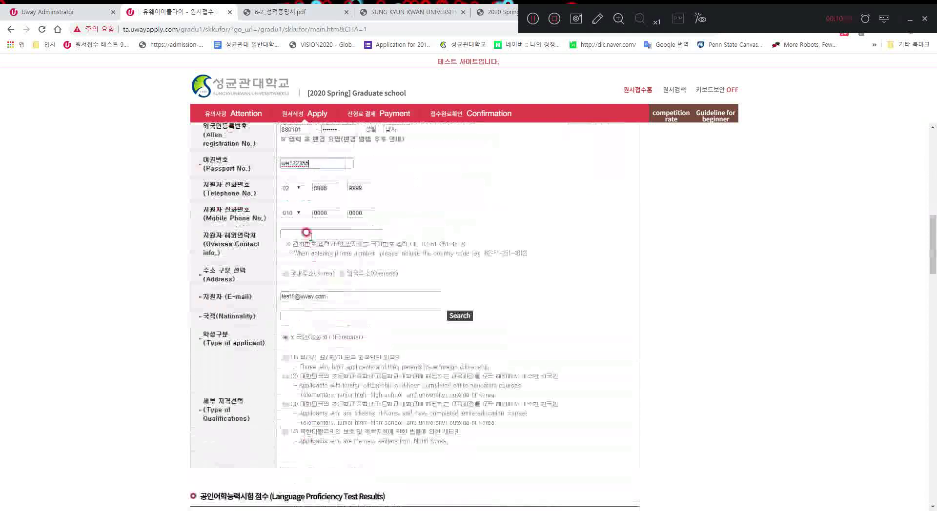
left_click(346, 273)
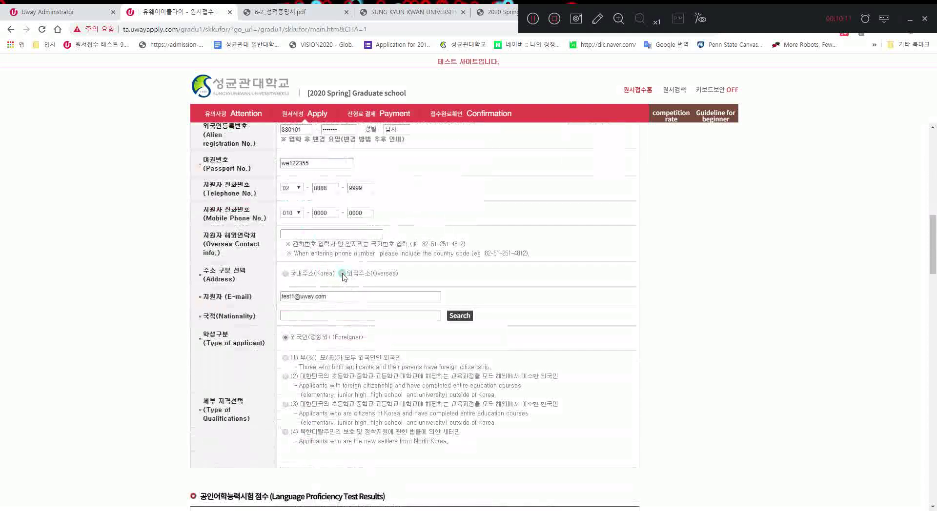
left_click(327, 293)
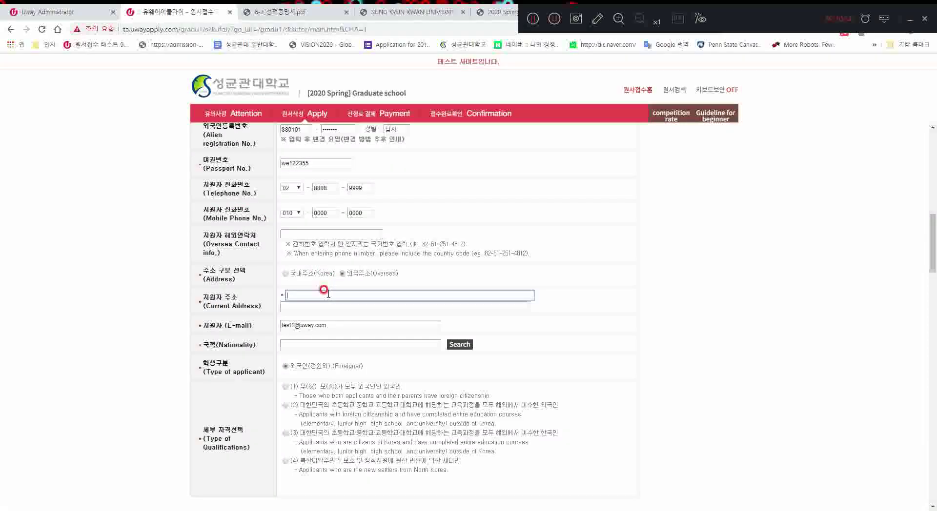
type("24914, gangnam")
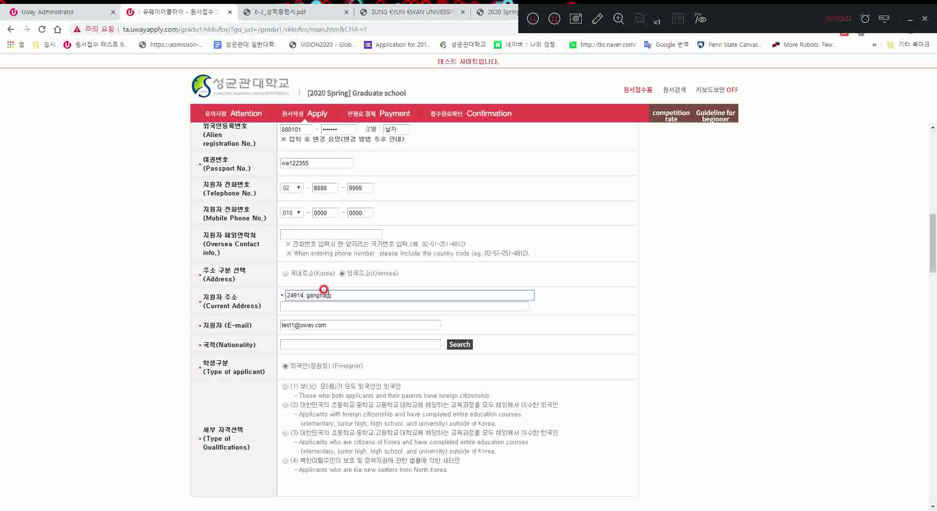
type("-gu, se")
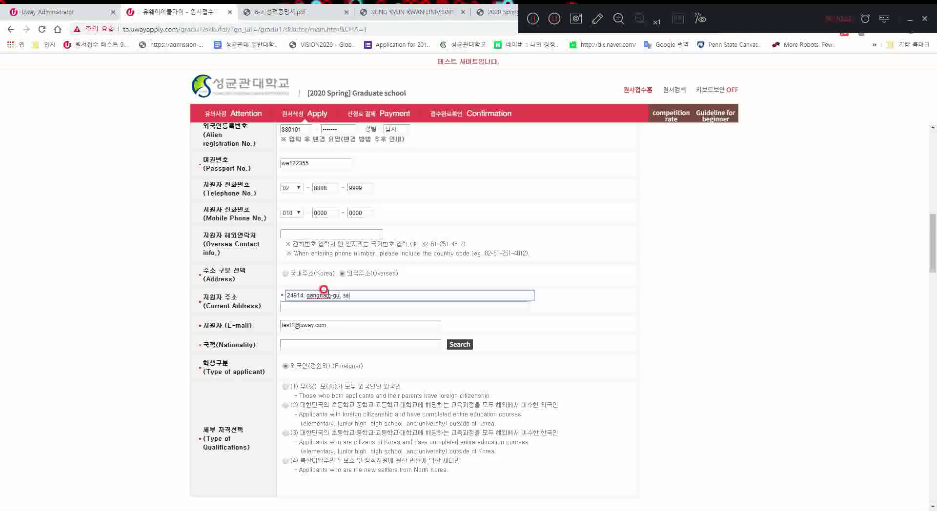
type("oul, korea")
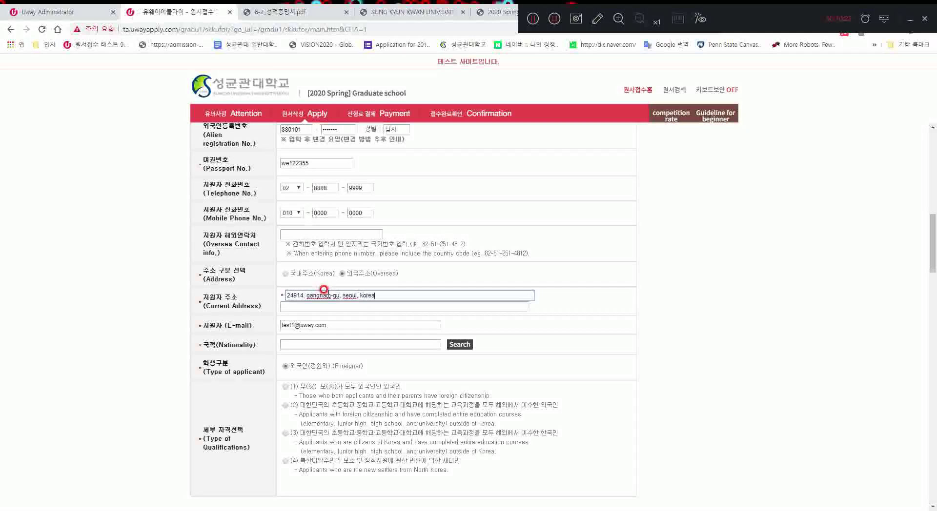
Set the nationality to INDONESIA through the country search.
left_click(393, 345)
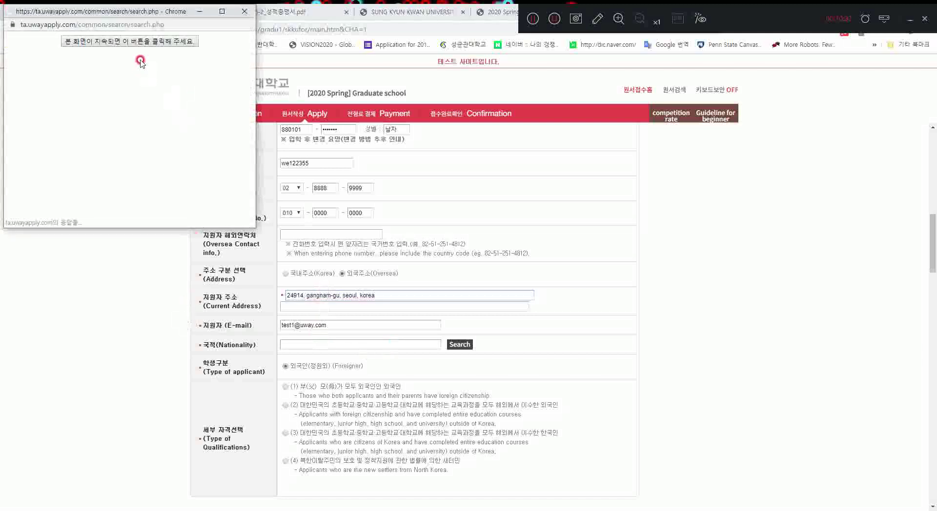
left_click(94, 84)
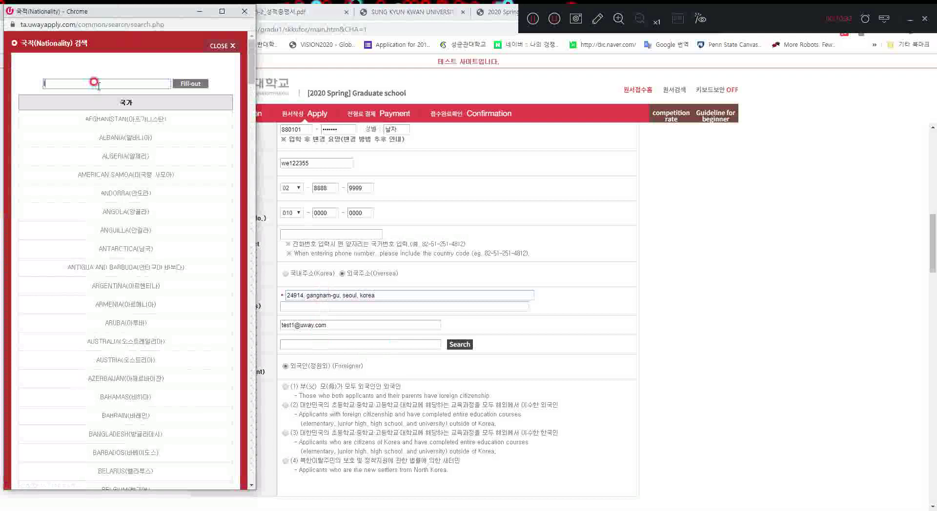
type("indoe")
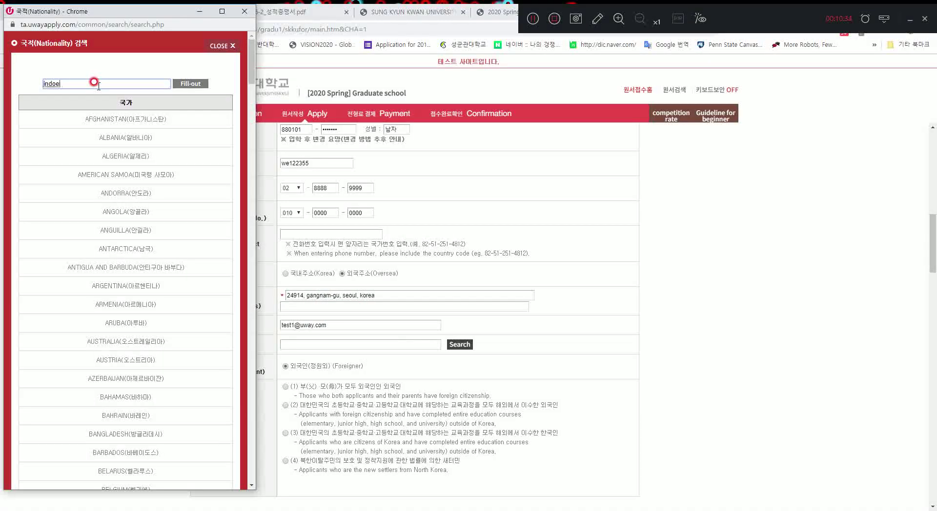
key("Return")
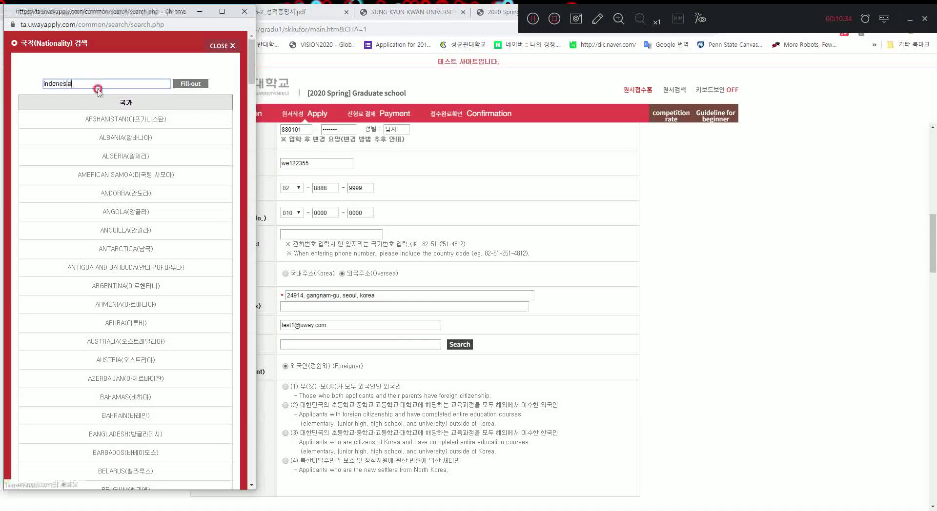
left_click(125, 120)
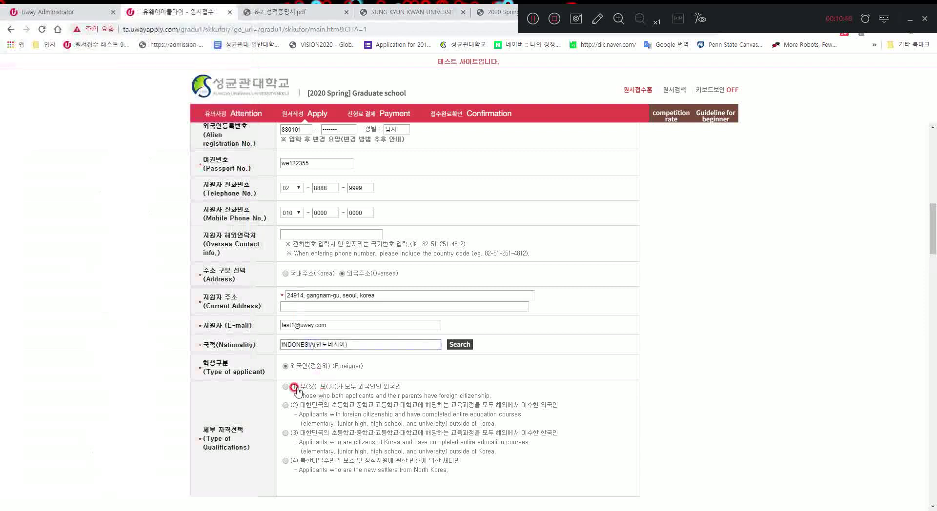
scroll(308, 393, "down", 5)
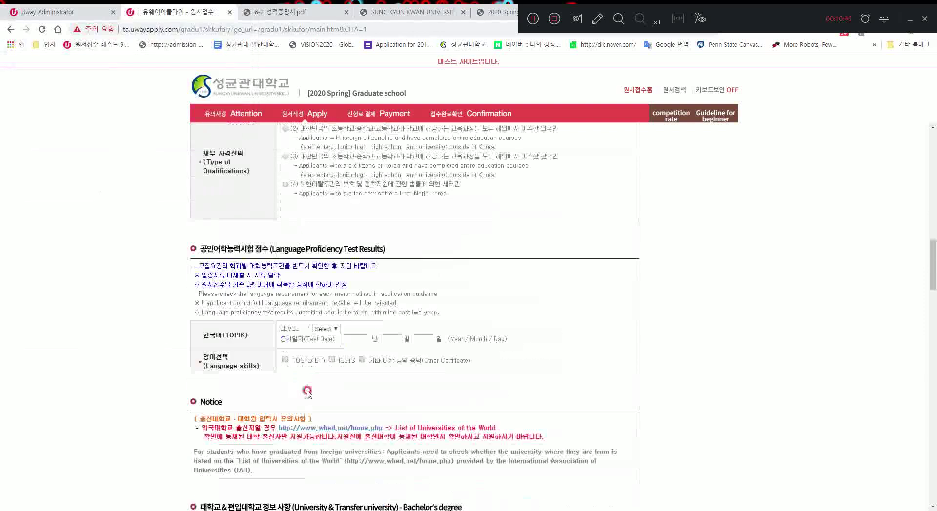
Try a TOPIK level 6 entry, then reset the TOPIK level back to Select.
left_click(325, 329)
left_click(316, 383)
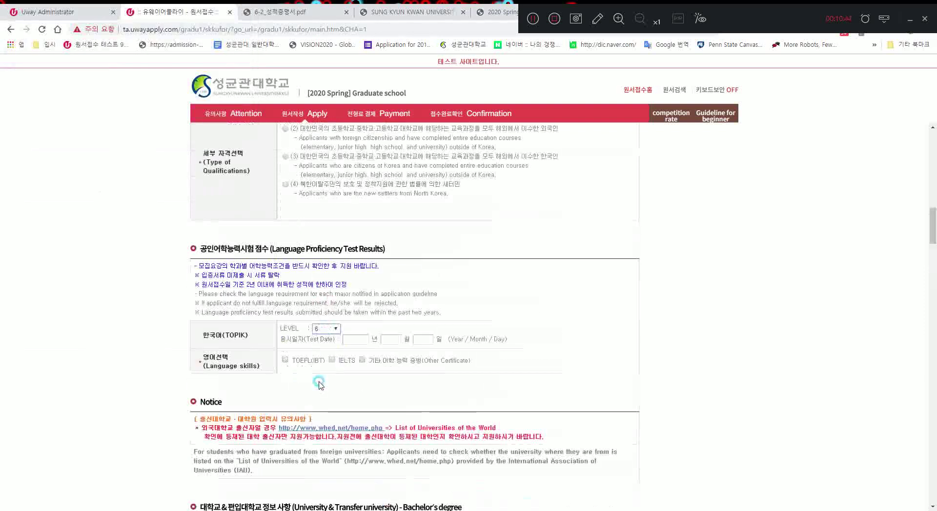
left_click(355, 339)
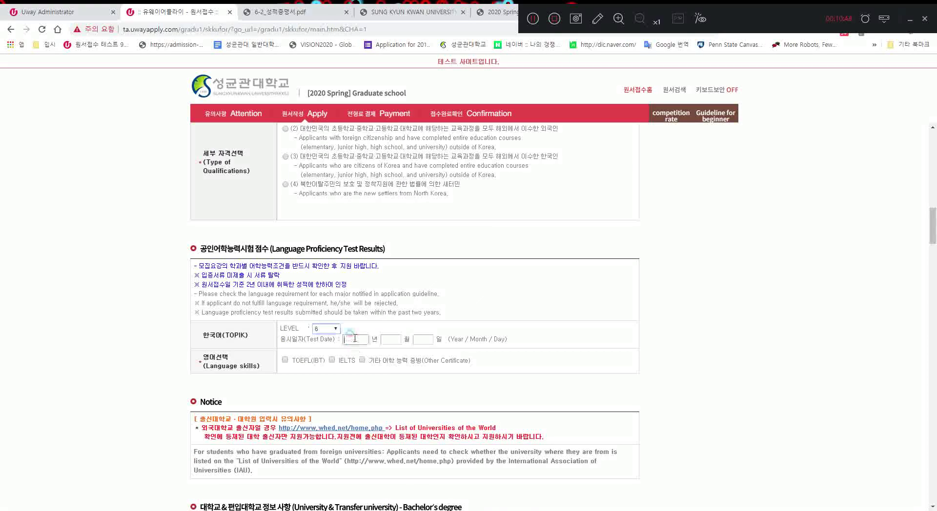
left_click(357, 340)
left_click(363, 335)
type("201")
left_click(329, 327)
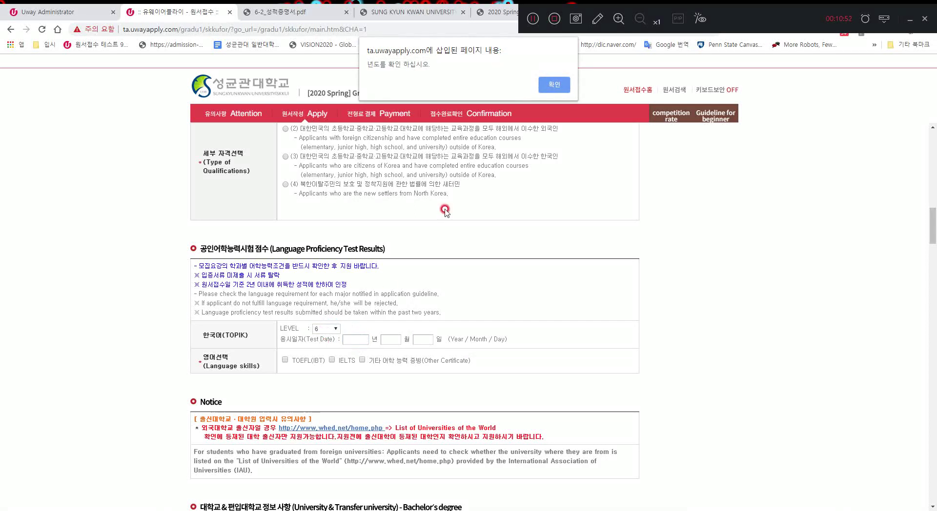
left_click(556, 85)
left_click(322, 331)
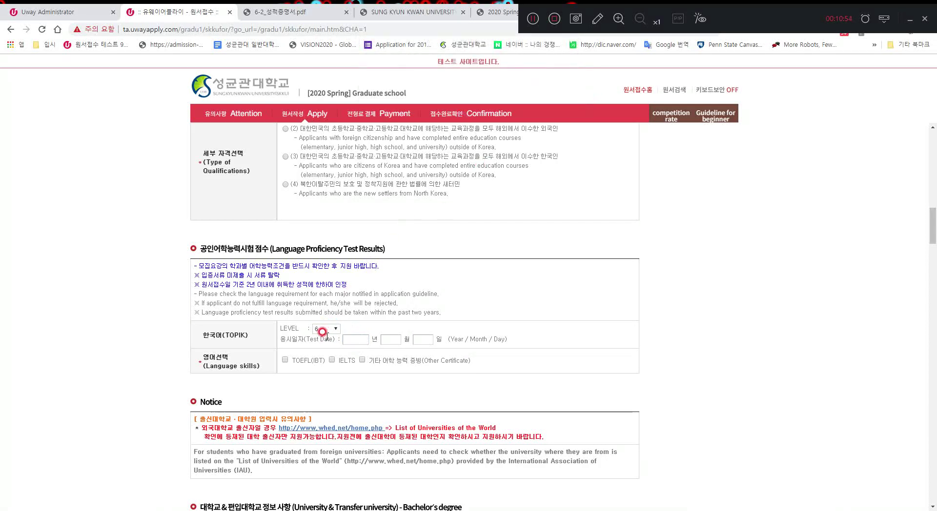
left_click(323, 338)
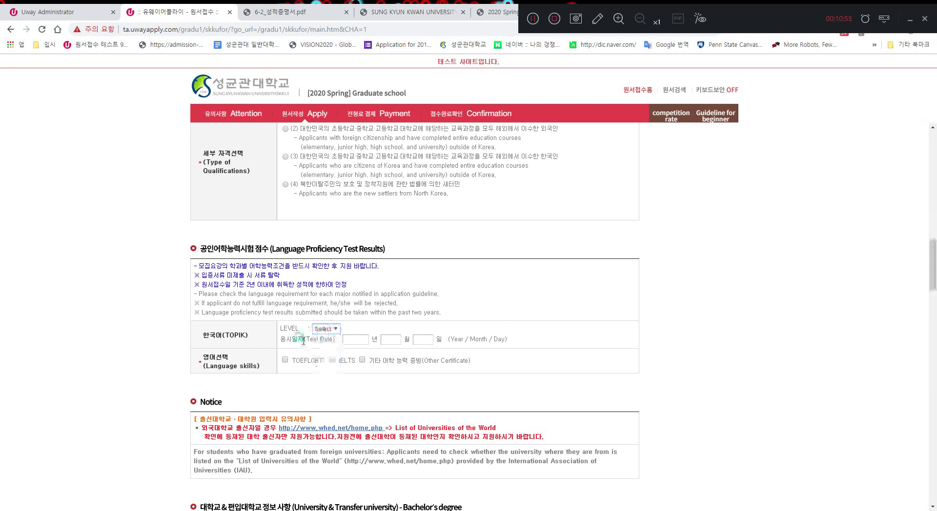
Select TOEFL (iBT) with score 85 and test date 2017-05-05.
left_click(291, 354)
left_click(334, 383)
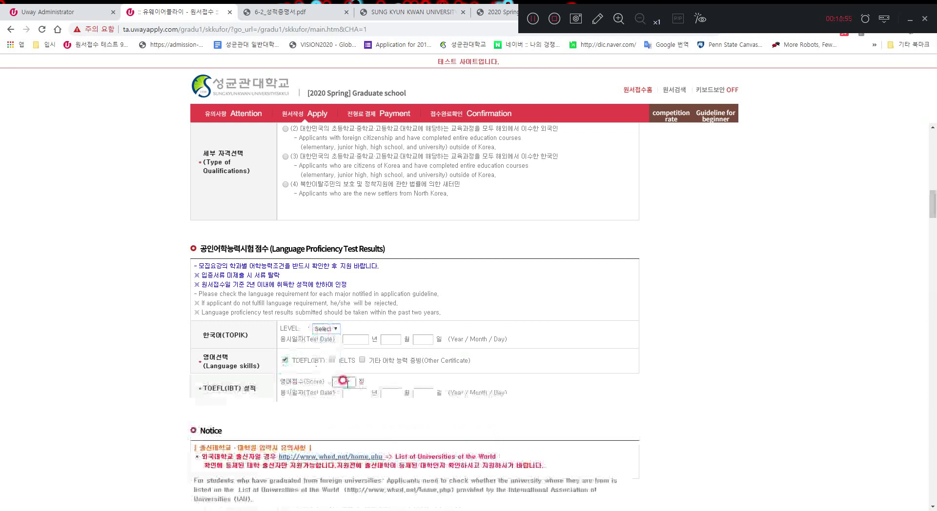
key("Tab")
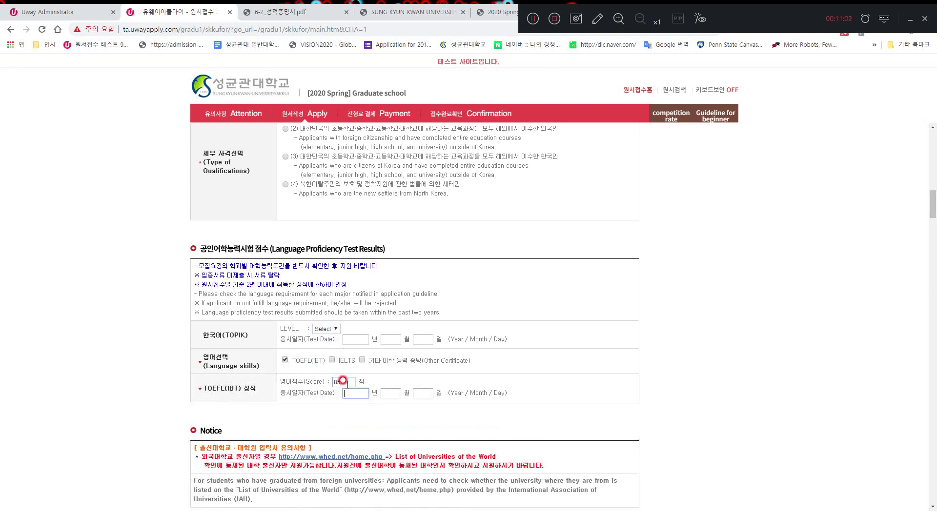
key("Tab")
type("05")
scroll(343, 380, "down", 5)
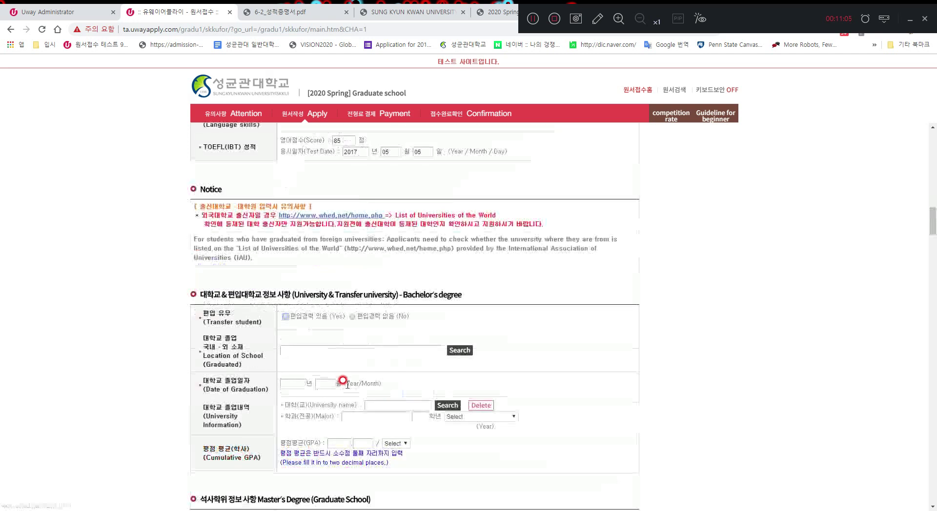
Mark not a transfer student, with entry school country Indonesia and entry date 2005-05.
left_click(358, 317)
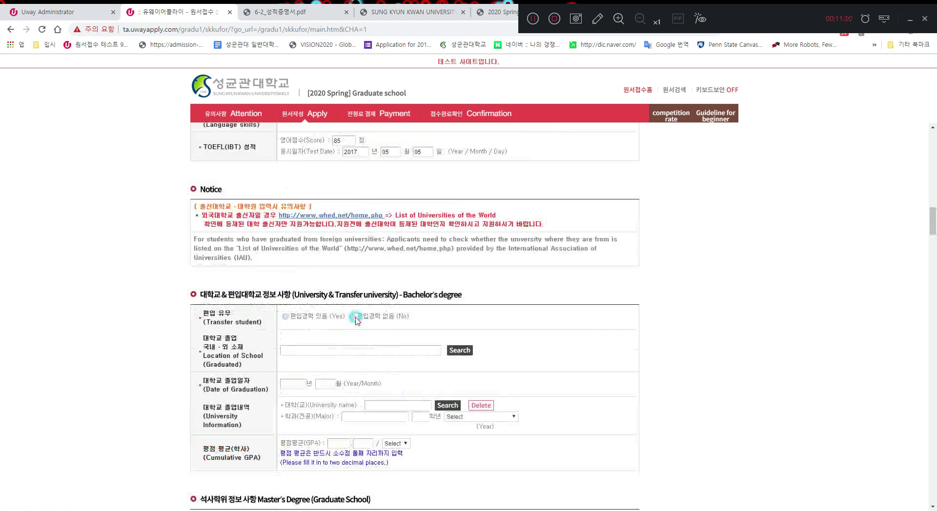
left_click(351, 350)
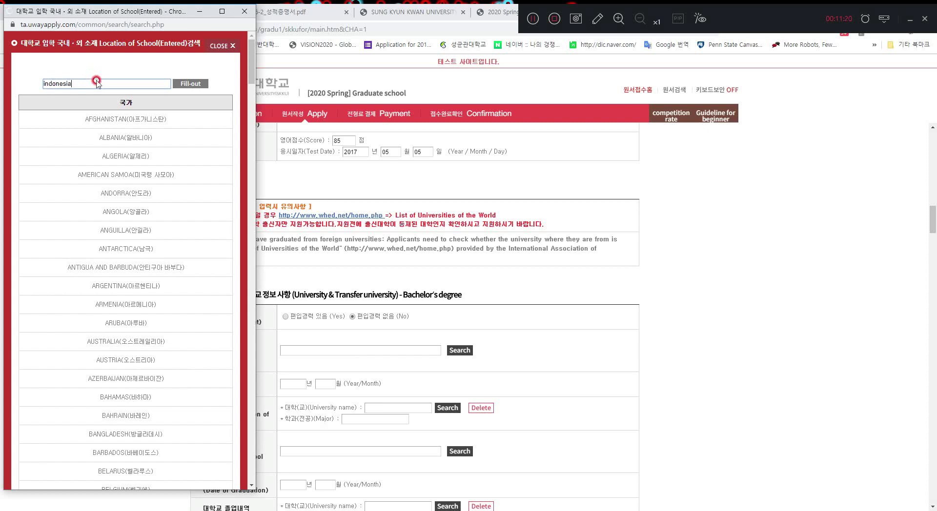
key("Return")
left_click(130, 120)
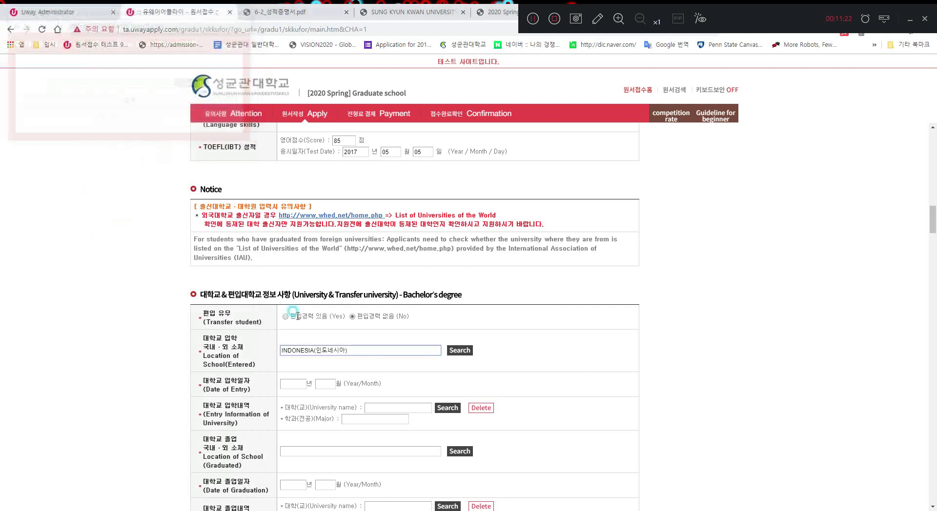
left_click(292, 382)
type("200")
key("Tab")
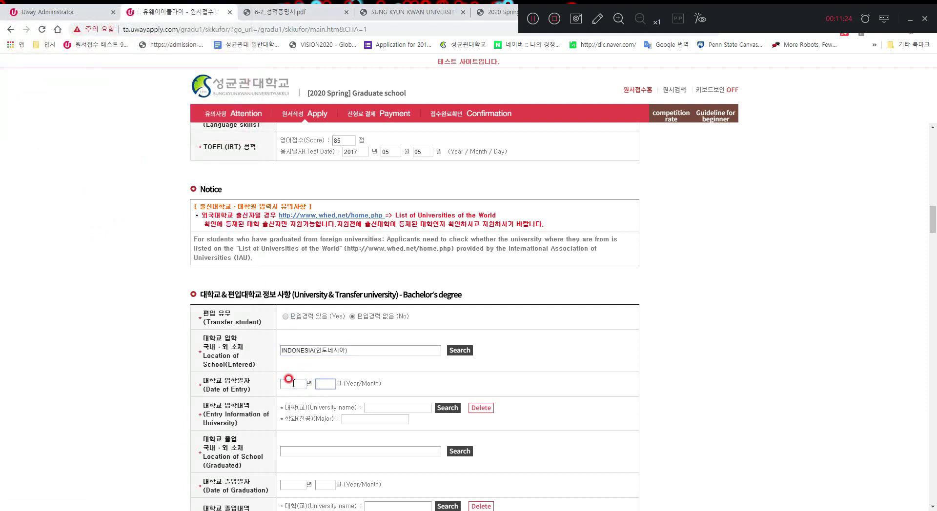
key("Return")
type("05")
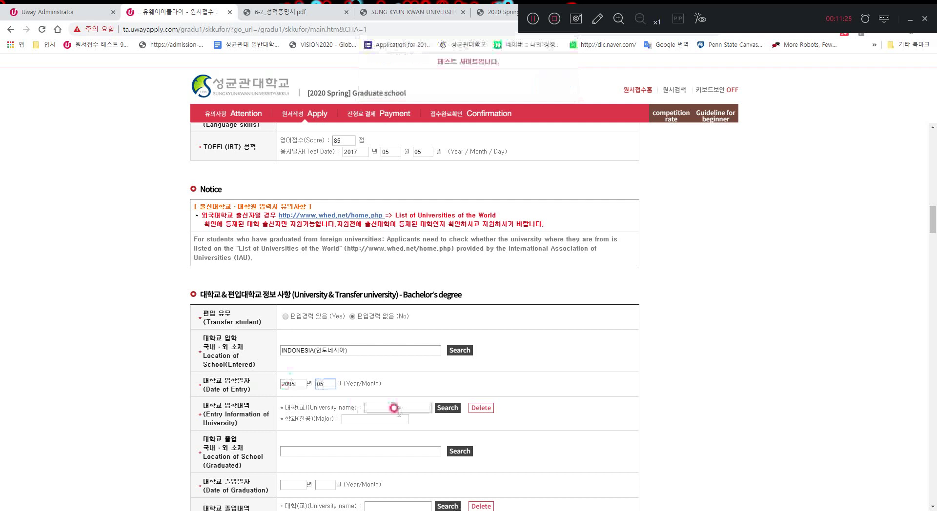
Enter 'best university' as an unlisted entrance university via the university search.
left_click(449, 410)
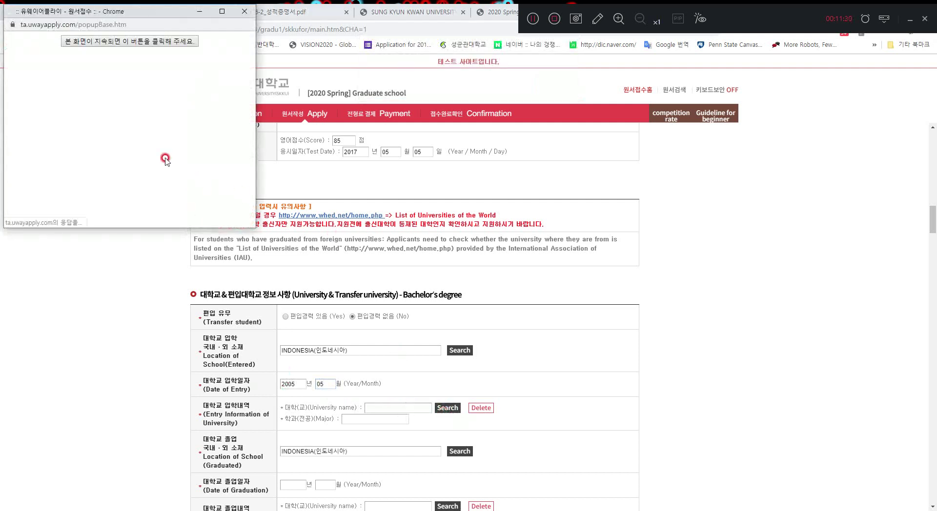
left_click(86, 123)
left_click(87, 128)
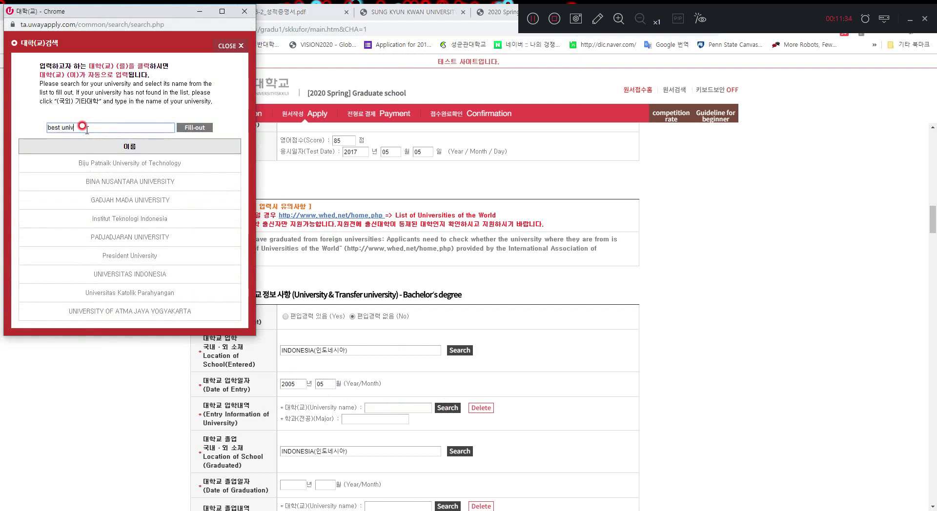
triple_click(87, 129)
left_click(194, 128)
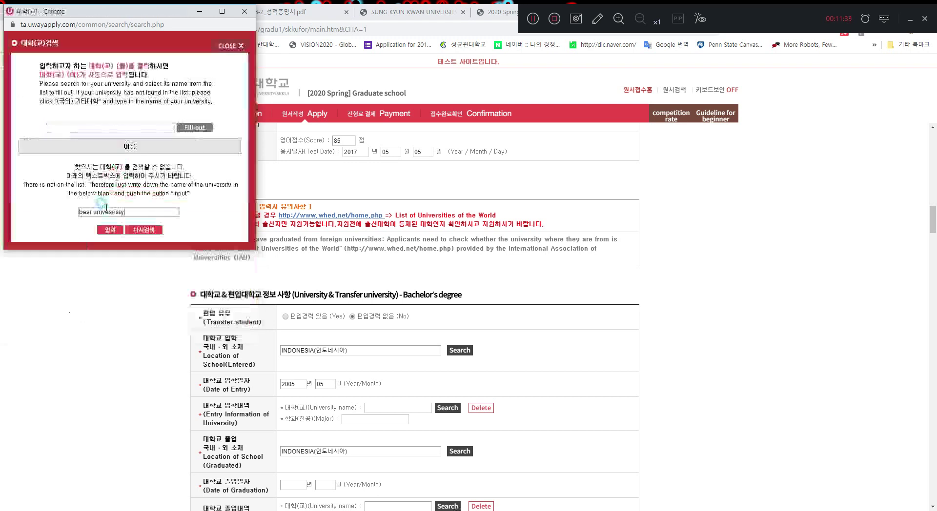
left_click(112, 230)
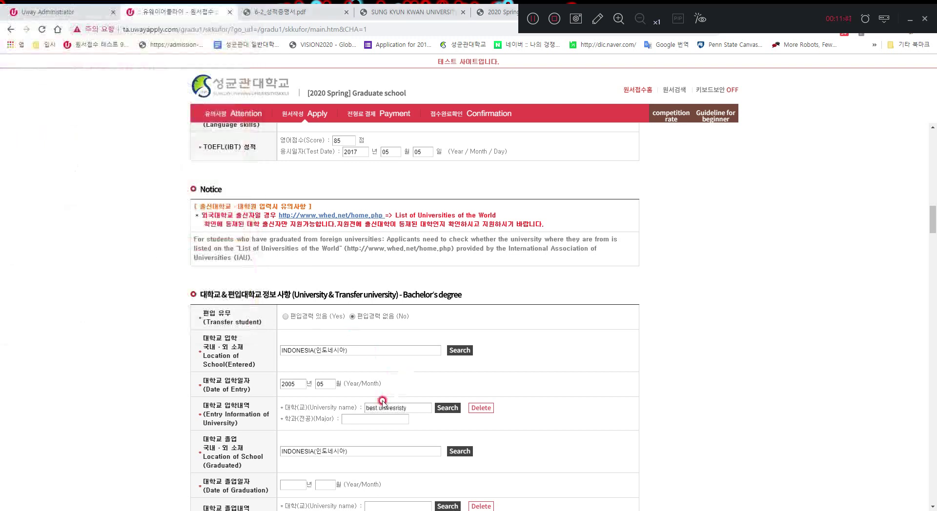
left_click(377, 421)
left_click(379, 400)
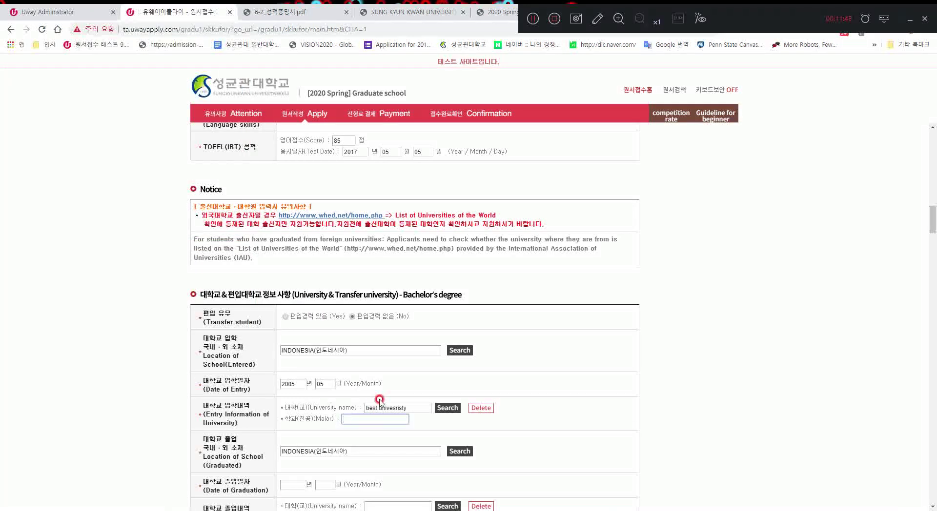
scroll(380, 401, "down", 6)
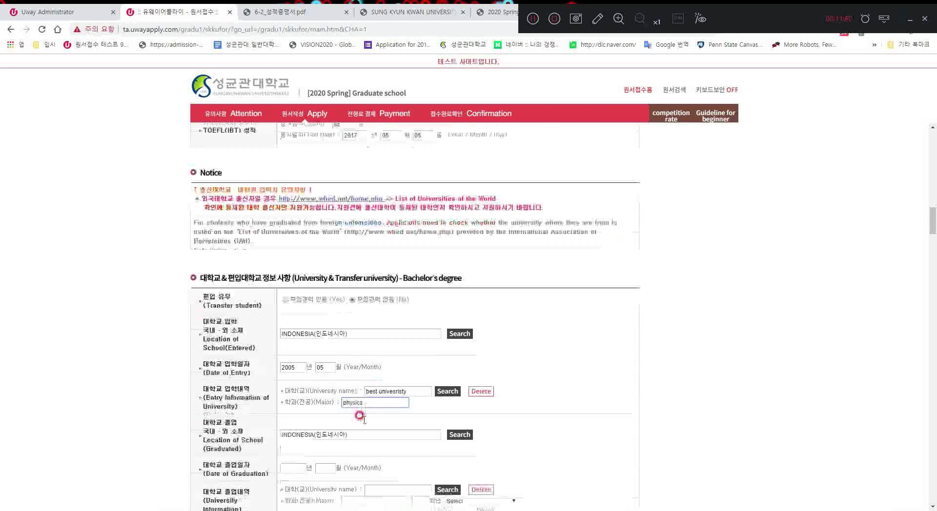
Set graduation 2010-05, year 4, 학위수여 (Graduated) status, and GPA 4.50 out of 5.0.
left_click(289, 206)
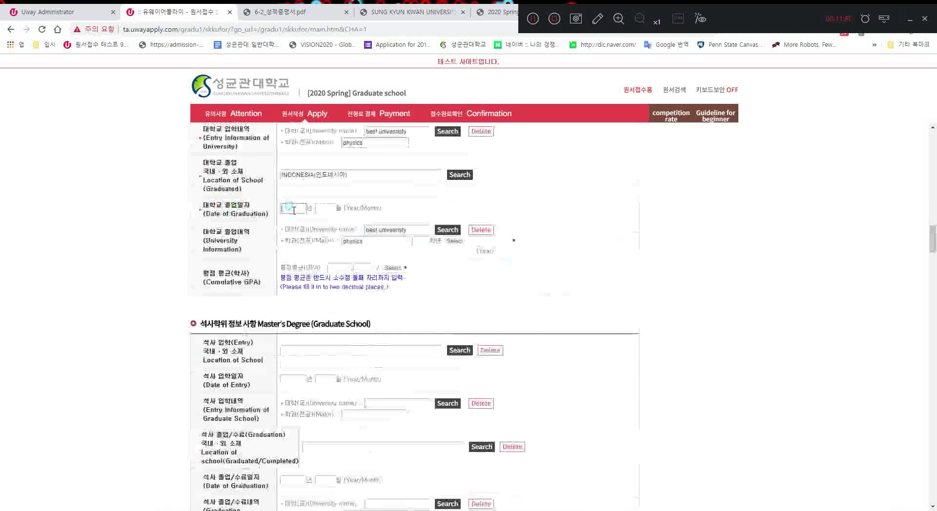
type("20165")
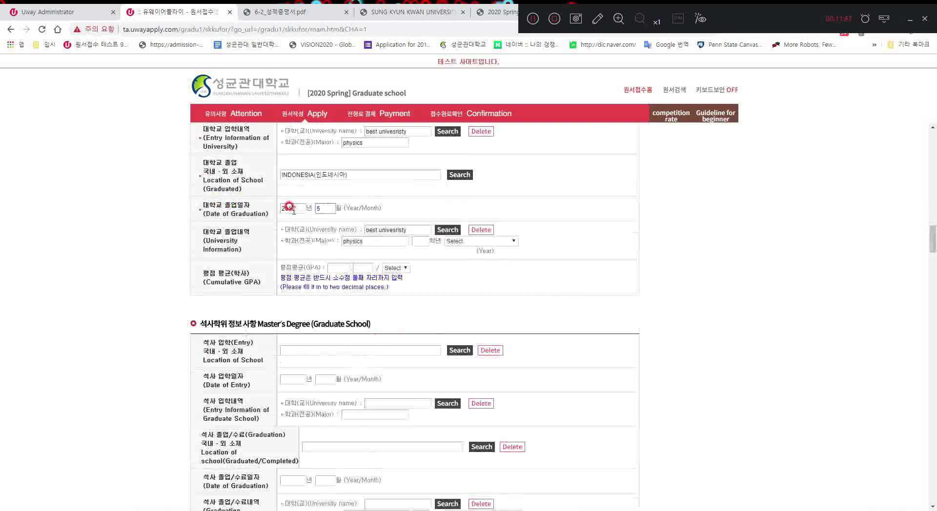
left_click(419, 241)
type("4")
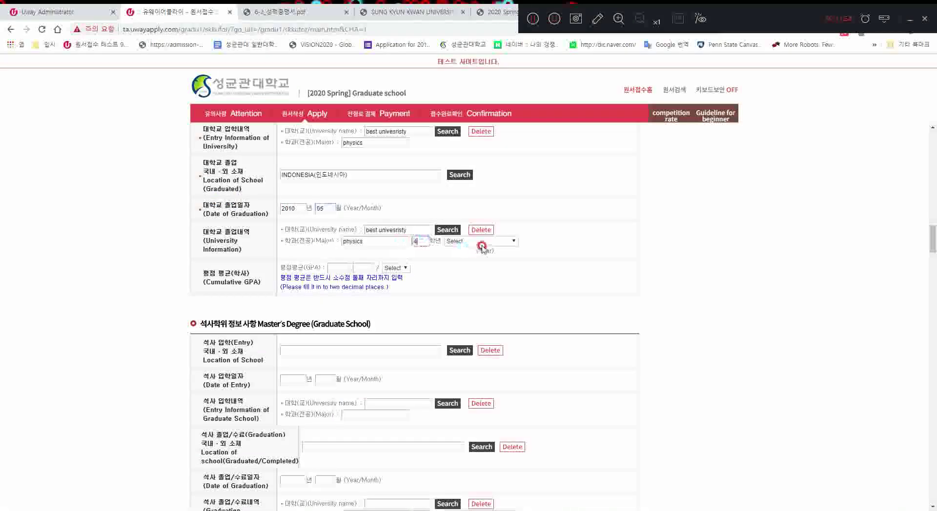
left_click(481, 243)
left_click(468, 257)
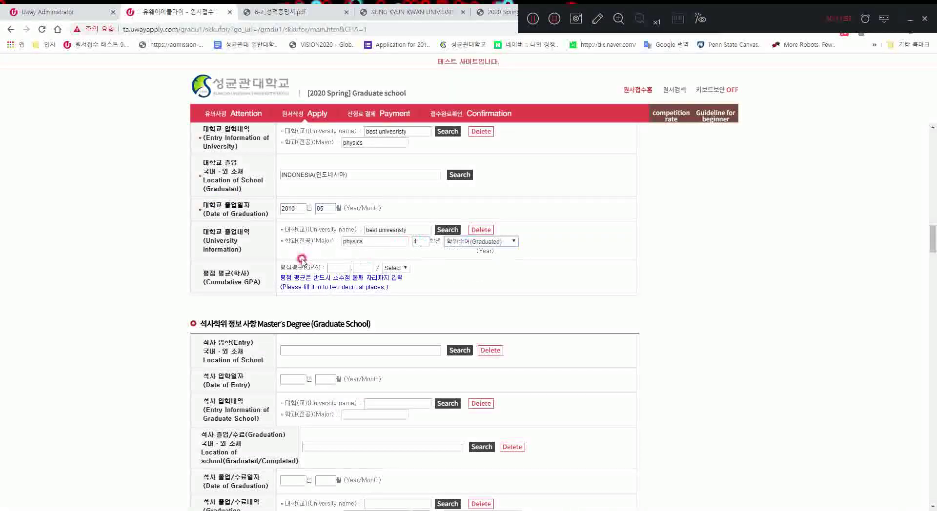
left_click(338, 267)
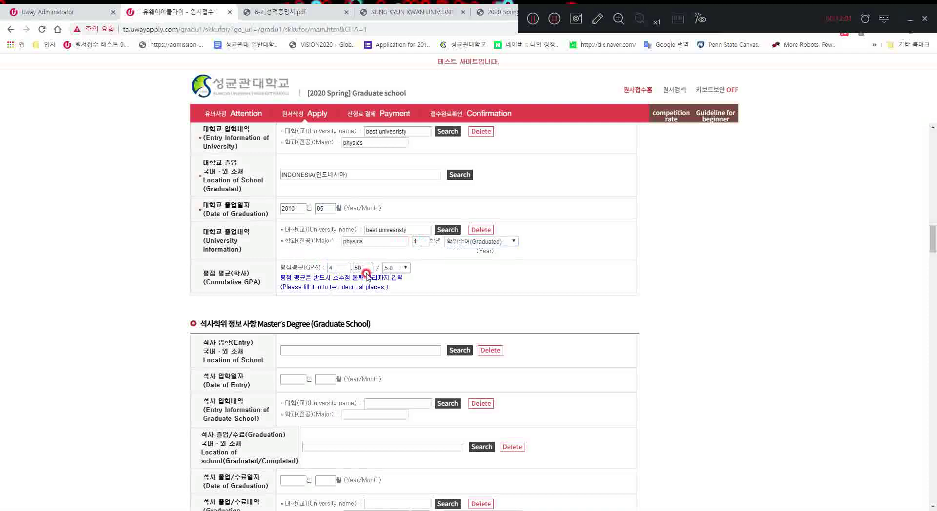
left_click(384, 301)
scroll(384, 302, "down", 5)
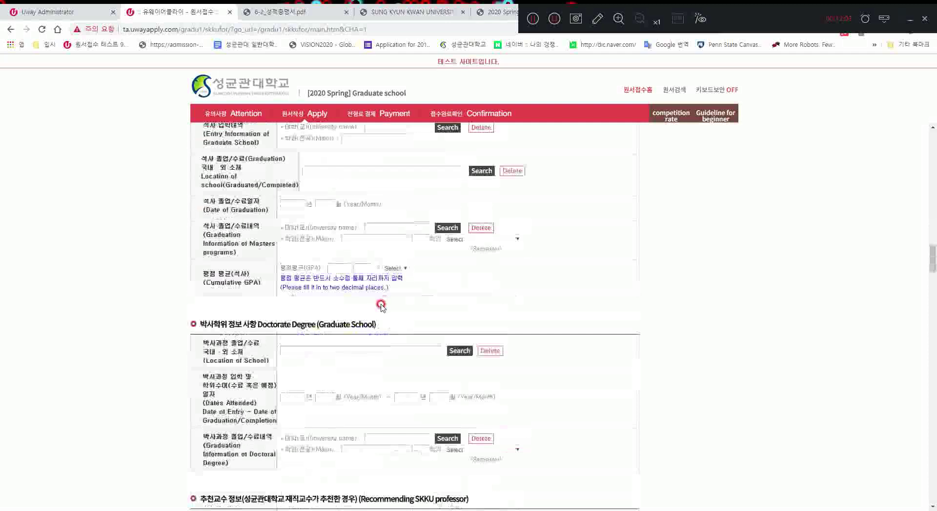
Scroll to the Recommending SKKU professor Name field, then bring up the admission guide PDF.
scroll(375, 316, "up", 5)
left_click(375, 316)
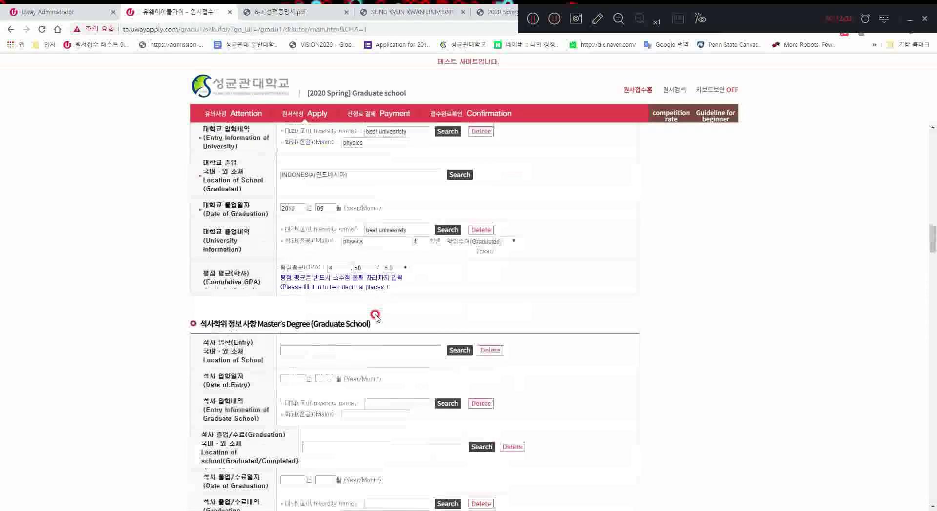
scroll(375, 316, "down", 5)
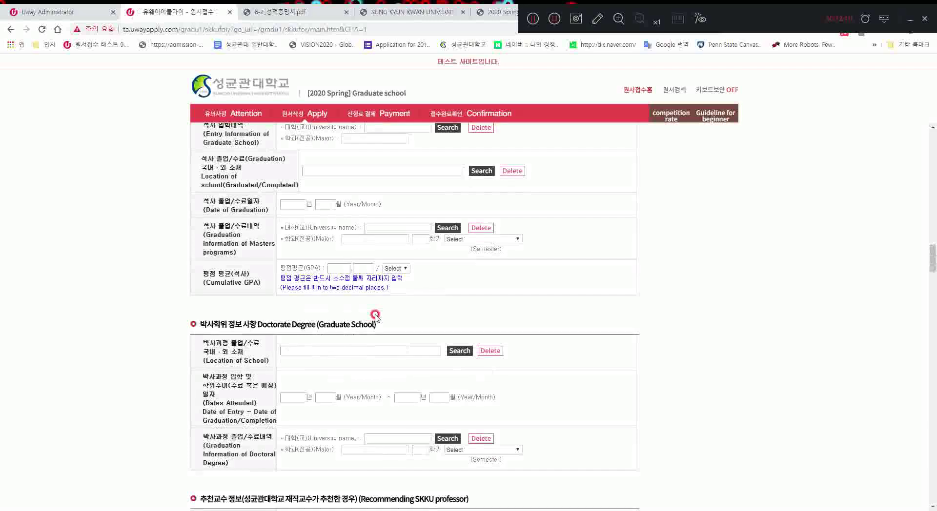
scroll(375, 316, "down", 5)
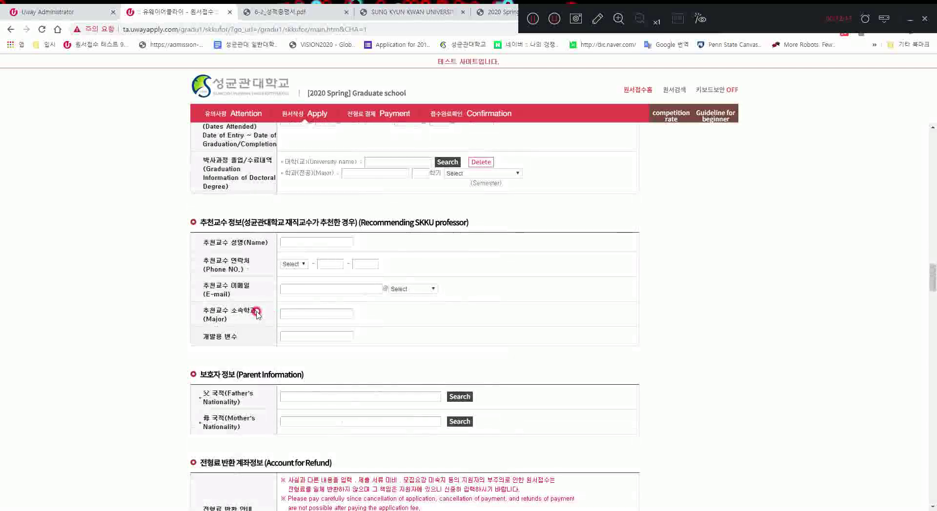
left_click(287, 242)
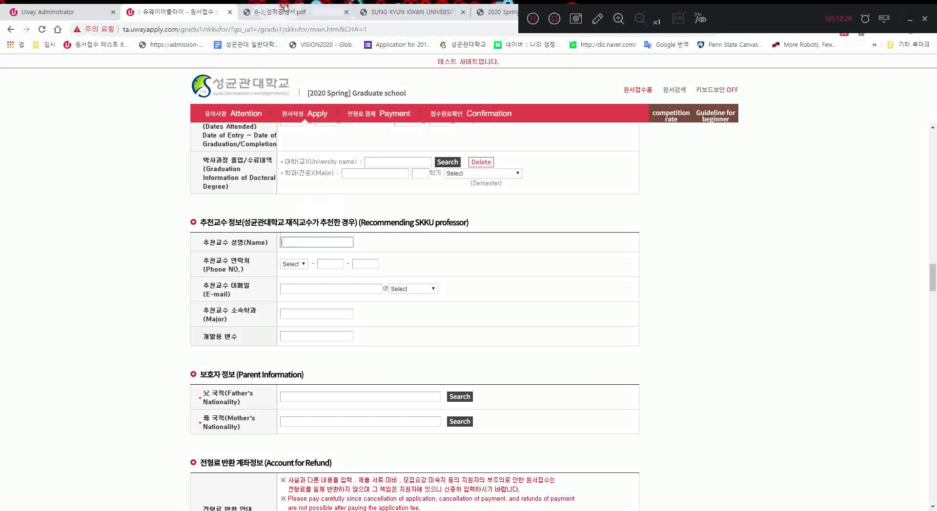
left_click(495, 12)
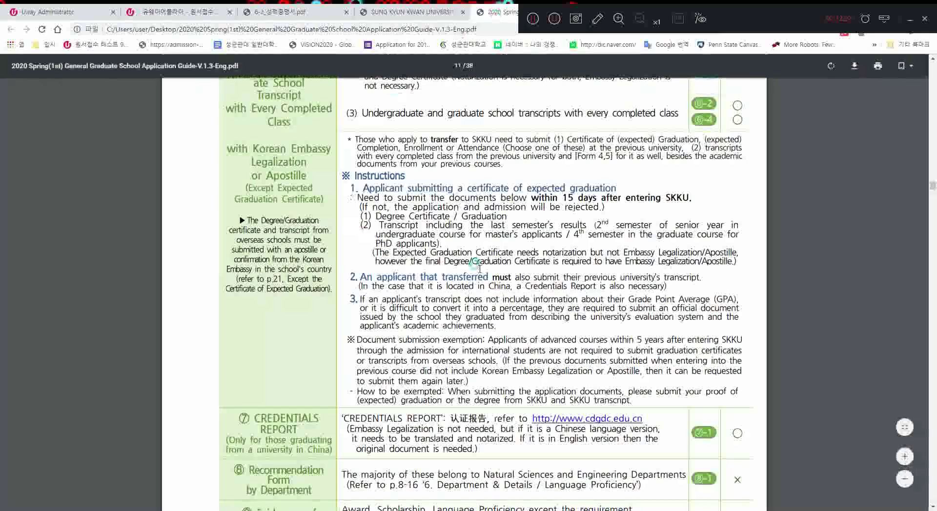
In the guide PDF, find the Natural Sciences table and highlight the Physics advising-professor requirement.
scroll(475, 265, "down", 5)
scroll(476, 265, "down", 15)
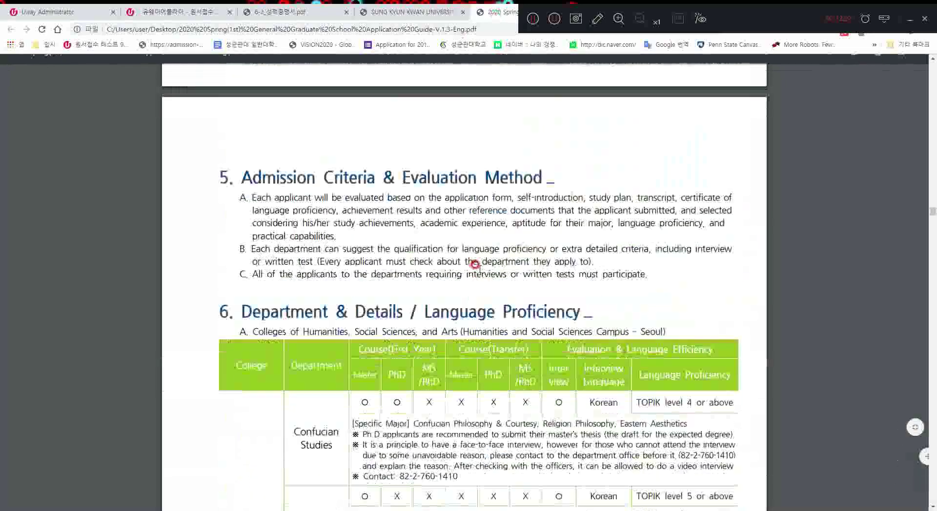
scroll(475, 264, "down", 15)
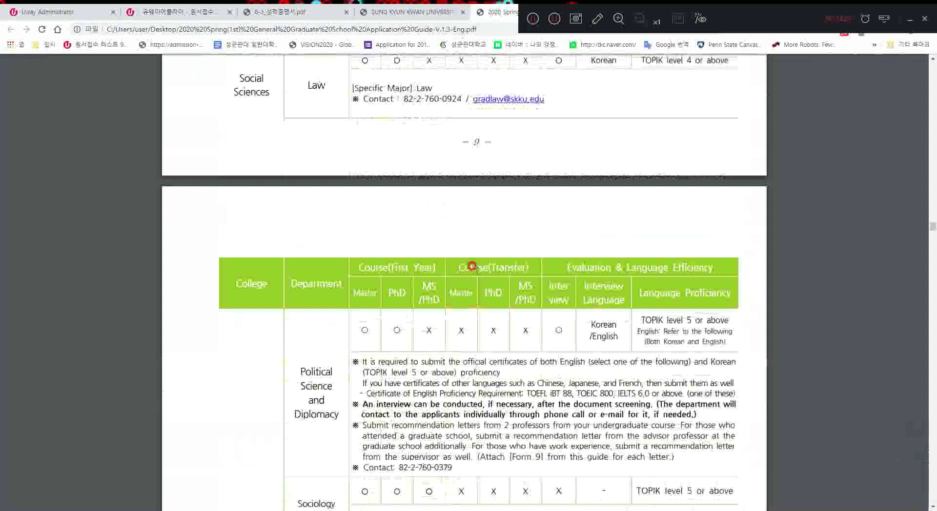
scroll(472, 274, "down", 18)
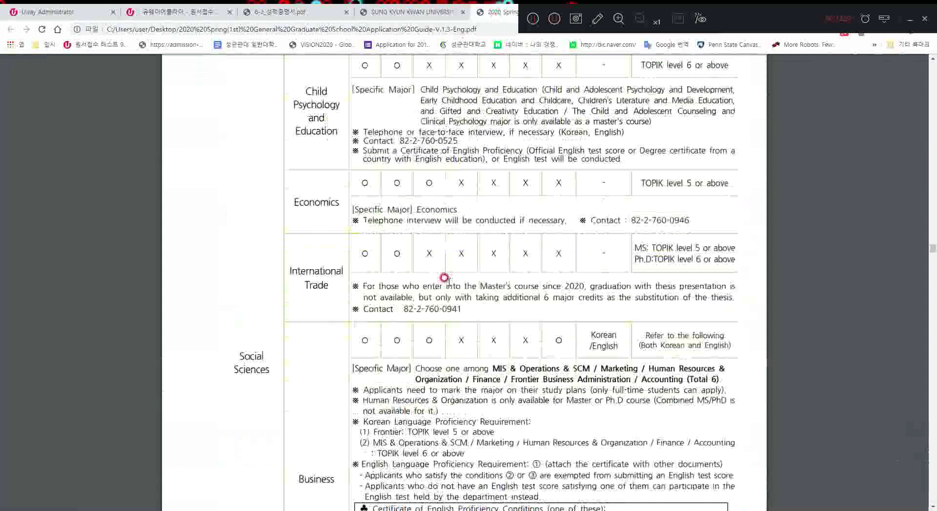
scroll(444, 278, "down", 12)
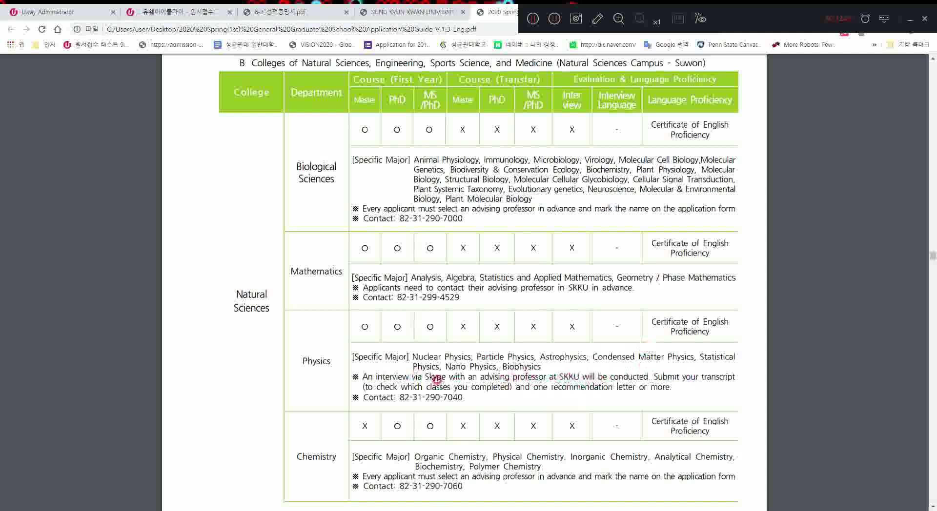
mouse_move(468, 401)
left_mouse_down()
mouse_move(454, 387)
mouse_move(411, 399)
mouse_move(468, 398)
left_mouse_up()
left_click(472, 397)
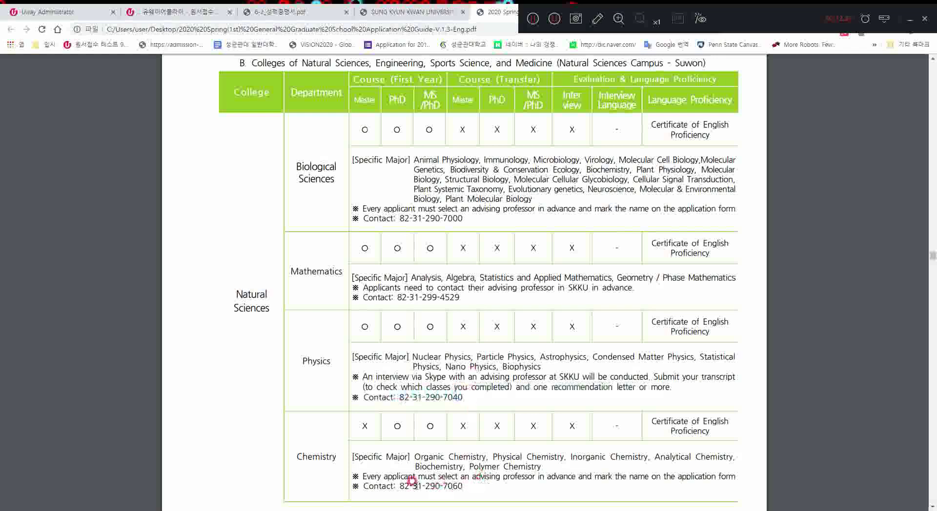
left_click_drag(387, 478, 732, 477)
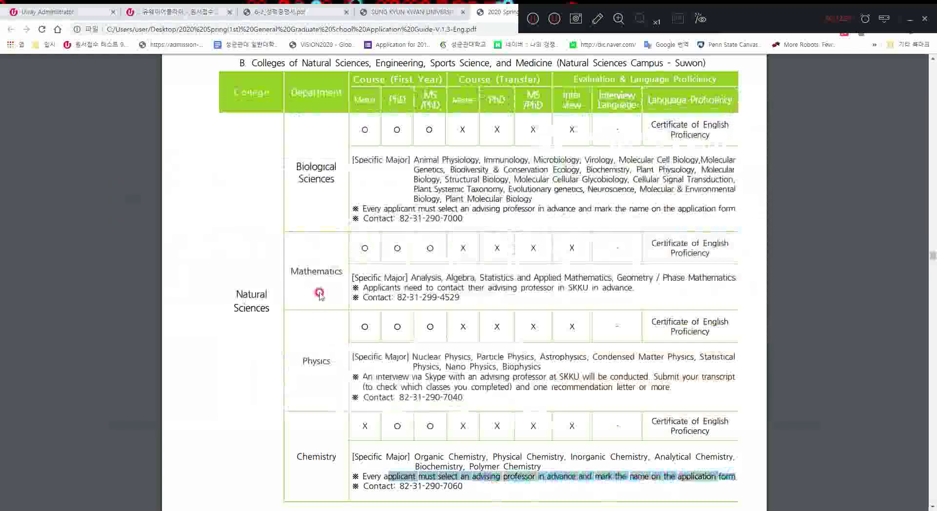
Return to the application form and enter the recommending professor's name.
key("alt+Tab")
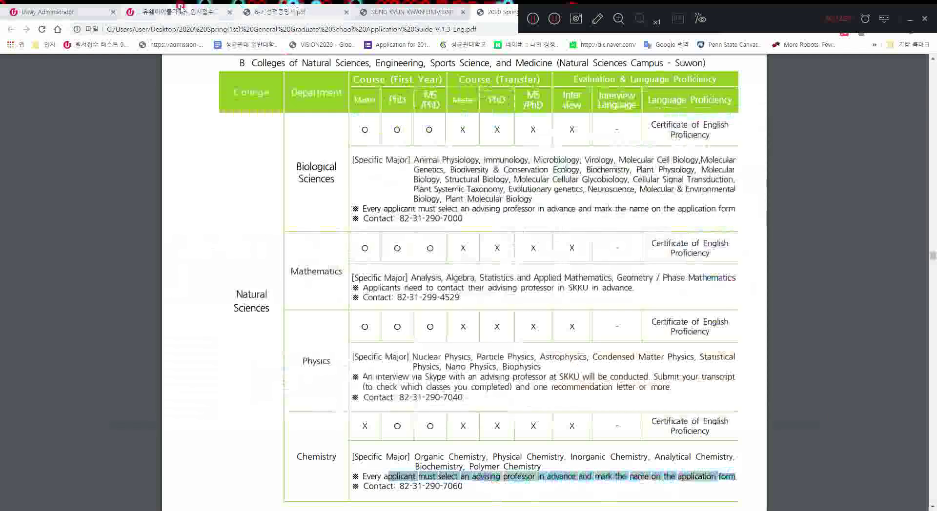
left_click(180, 7)
left_click(312, 245)
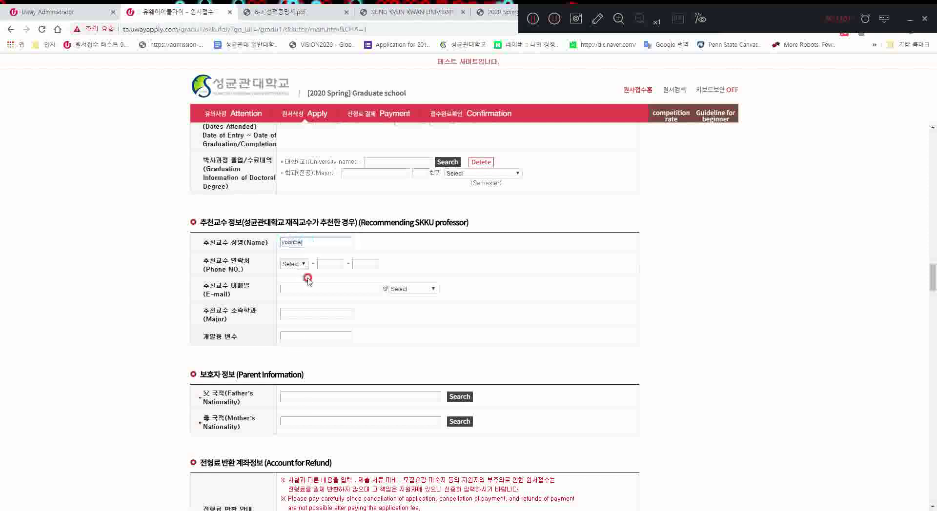
Enter the professor's e-mail address and choose its domain from the list.
left_click(308, 397)
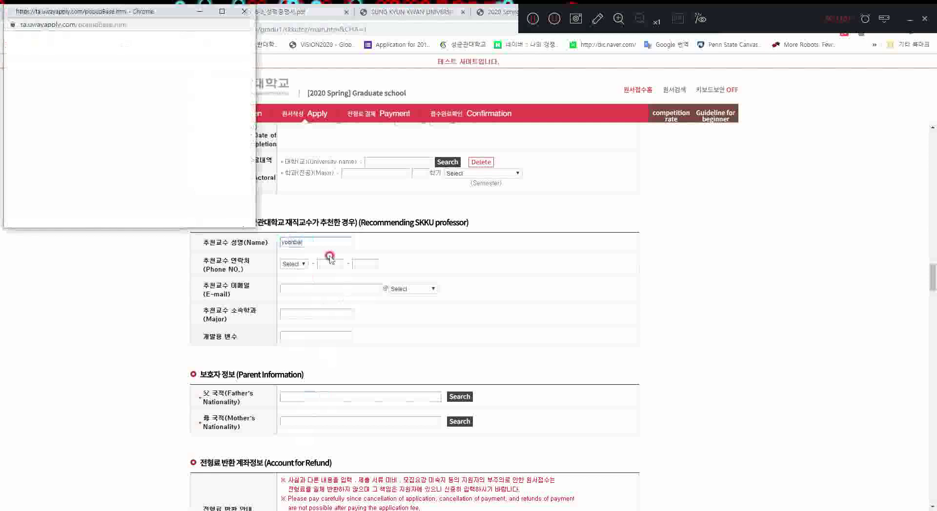
left_click(301, 288)
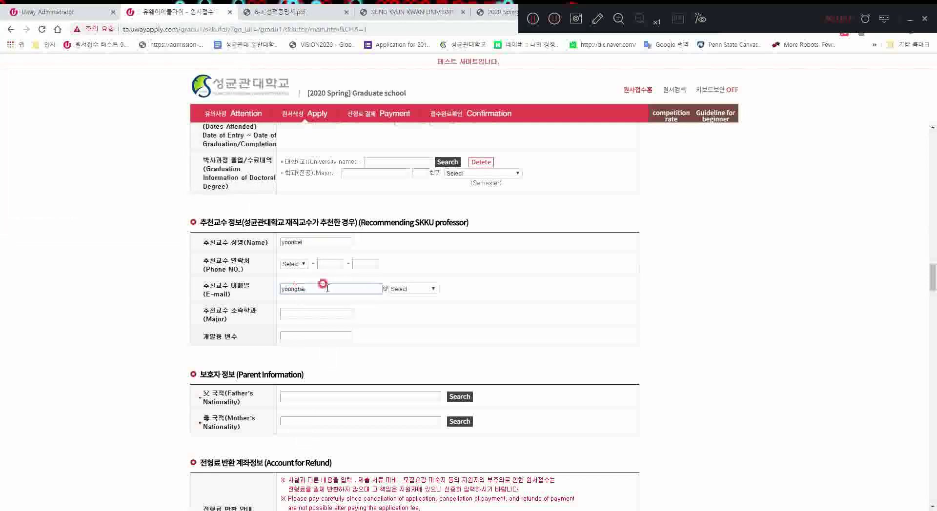
left_click(429, 290)
left_click(406, 312)
left_click(342, 335)
Set the father's nationality to INDONESIA via the country search.
left_click(298, 395)
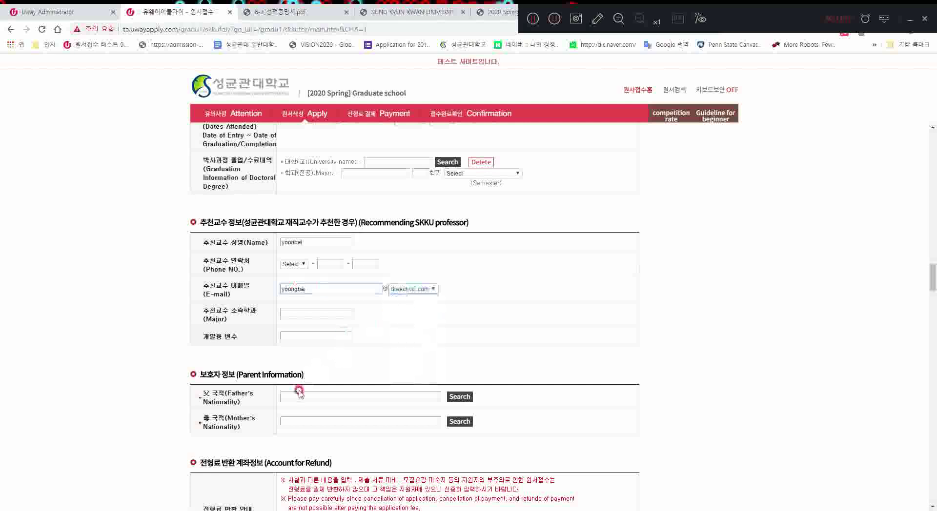
left_click(99, 49)
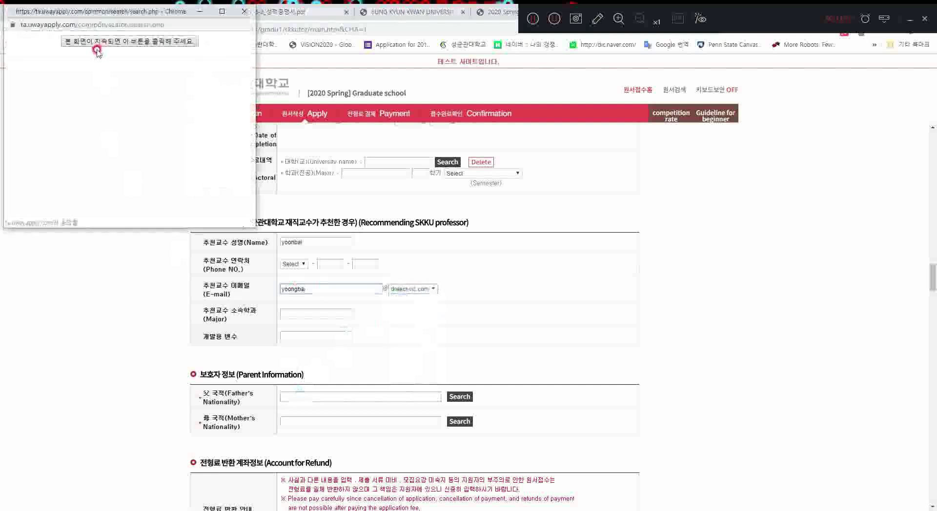
left_click(86, 86)
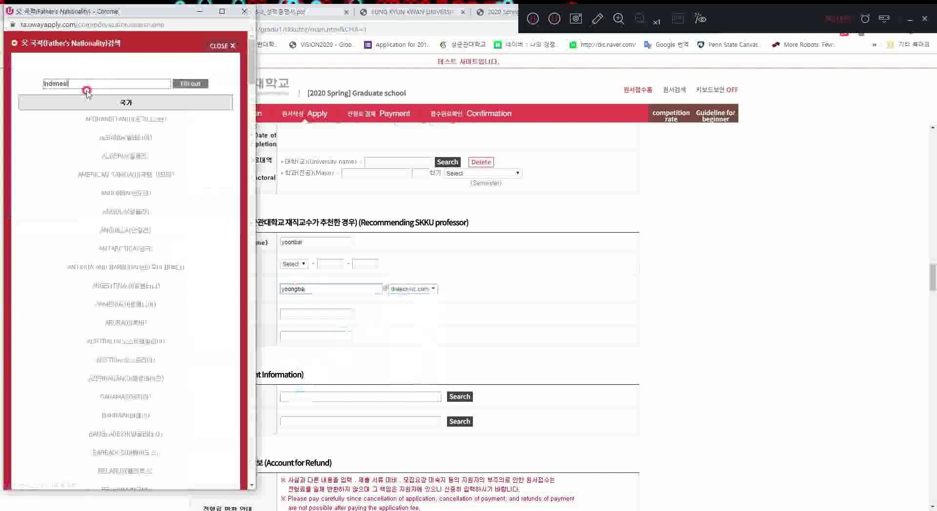
type("indonesia")
key("Return")
left_click(102, 119)
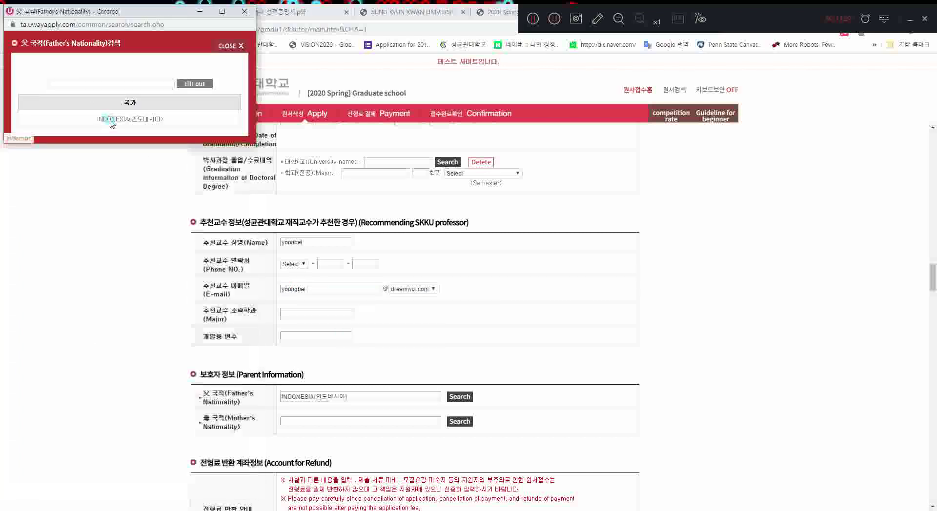
Set the mother's nationality to INDONESIA via the country search.
left_click(302, 421)
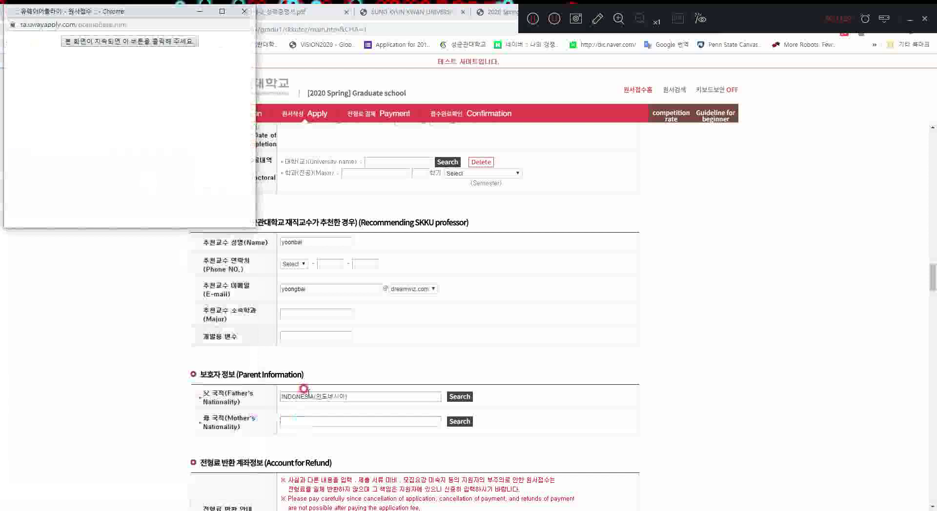
left_click(139, 83)
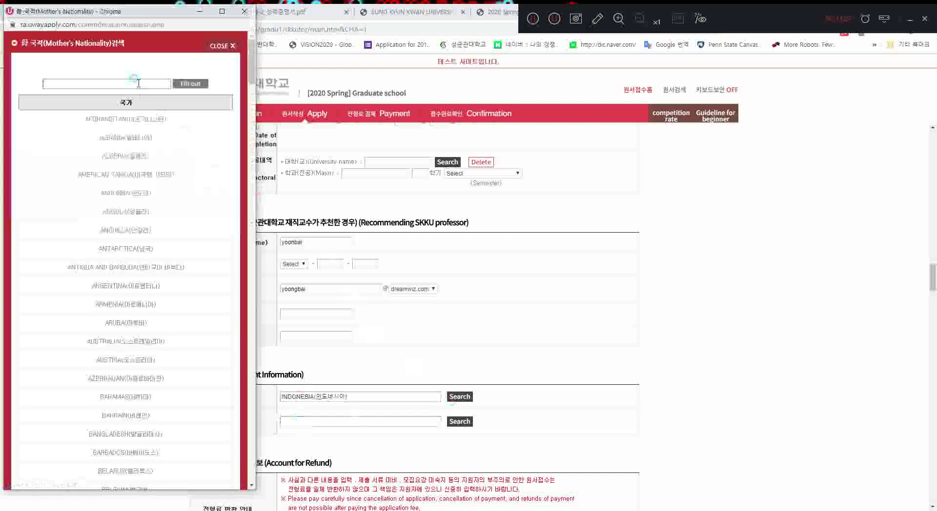
type("inidob")
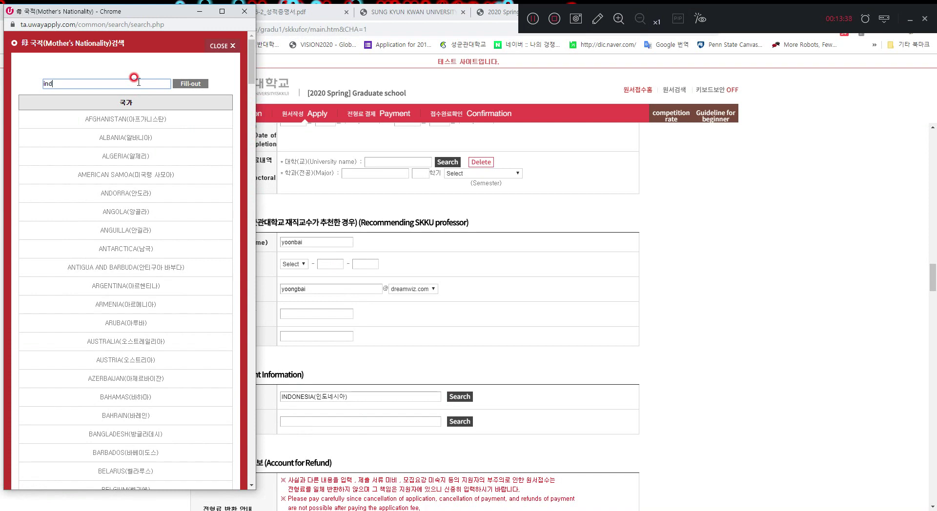
key("Return")
left_click(132, 119)
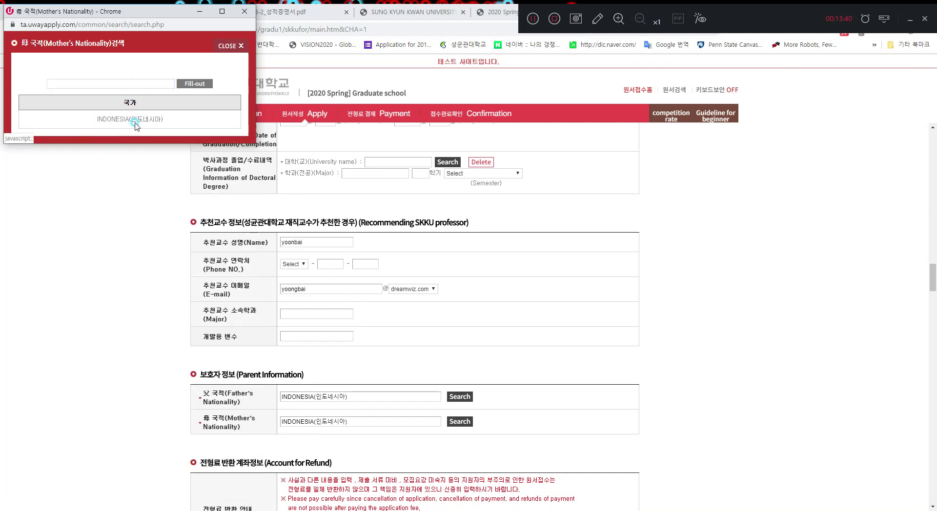
scroll(220, 307, "down", 3)
scroll(368, 305, "down", 7)
scroll(368, 305, "down", 15)
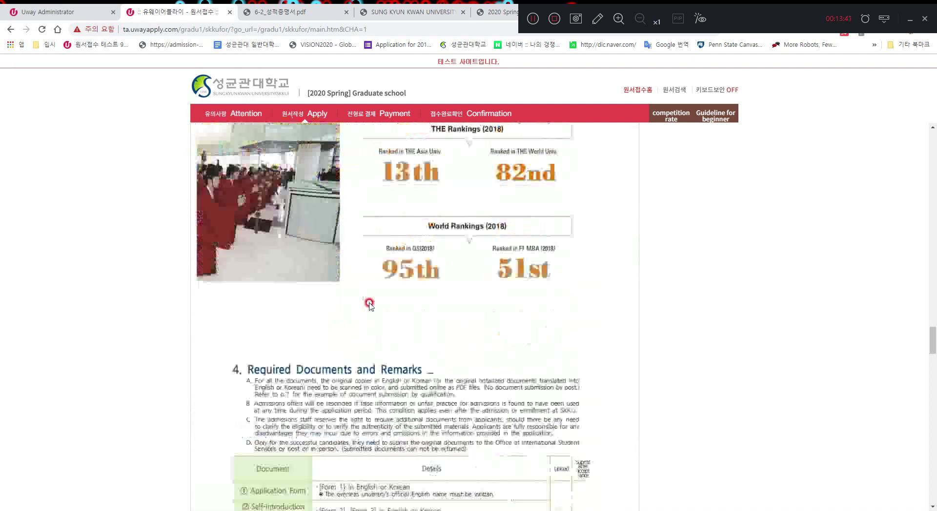
Scroll to the required documents list and open the FILE UPLOAD popup.
scroll(475, 308, "down", 12)
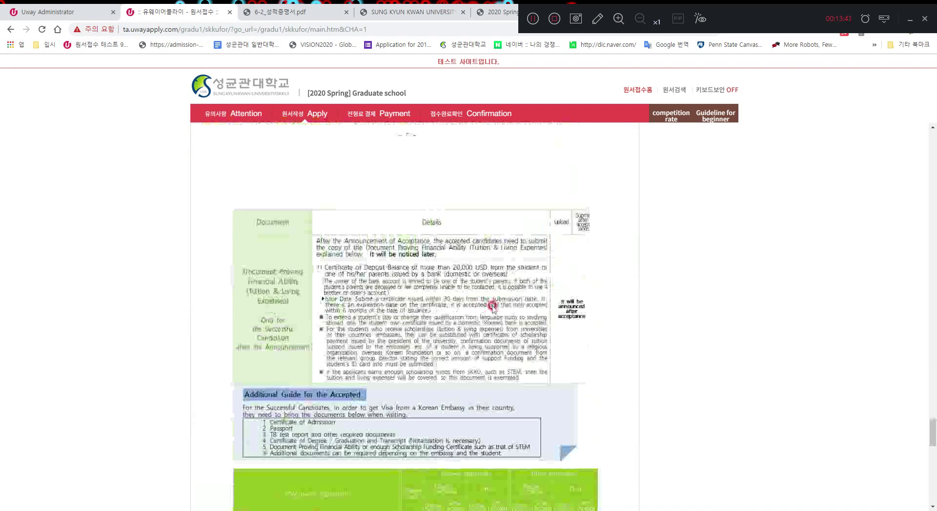
scroll(561, 306, "up", 3)
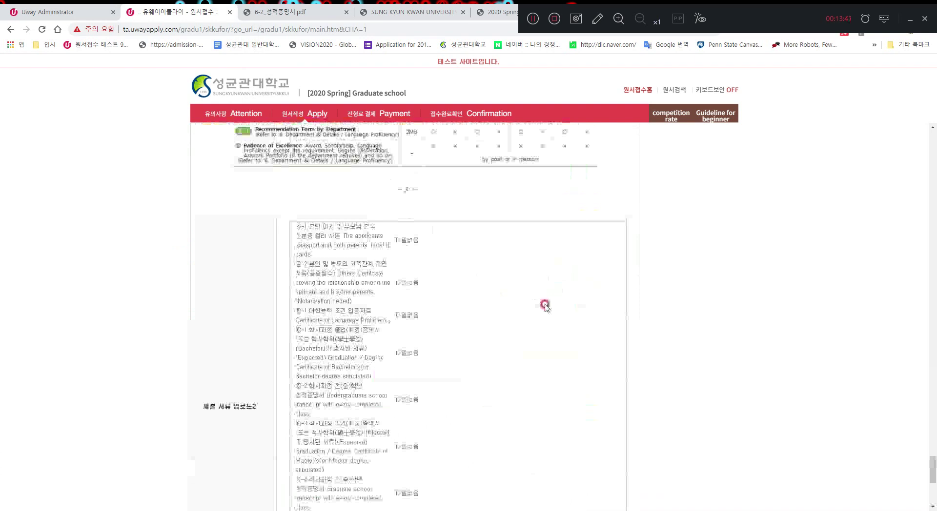
scroll(289, 310, "down", 5)
scroll(289, 310, "down", 2)
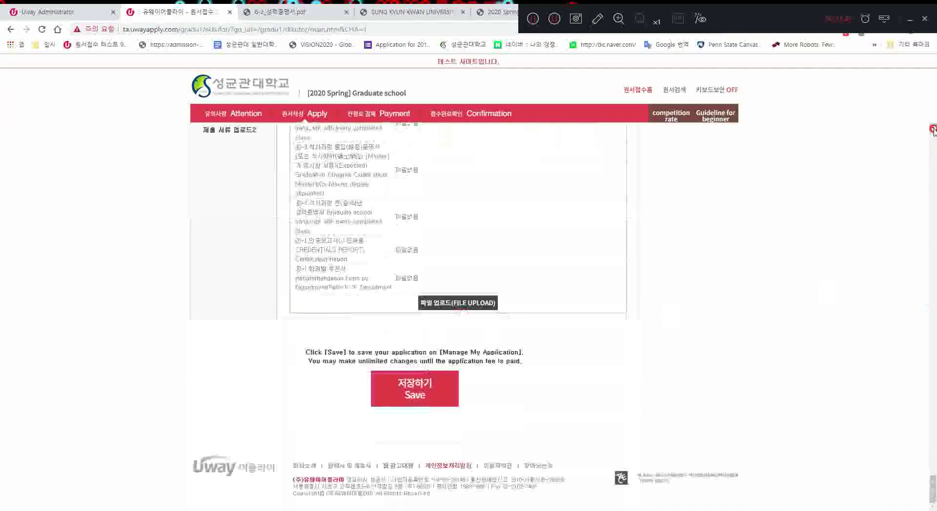
left_click(933, 129)
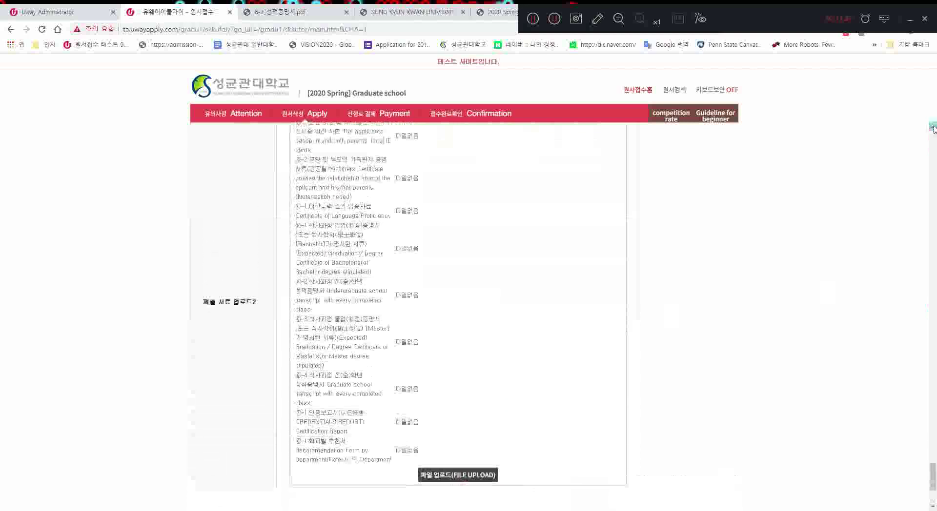
left_click(933, 128)
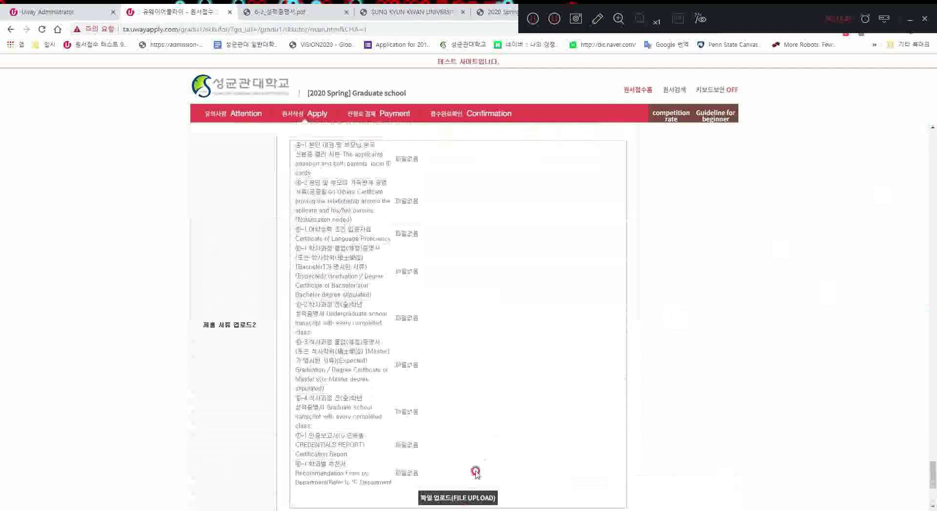
left_click(469, 503)
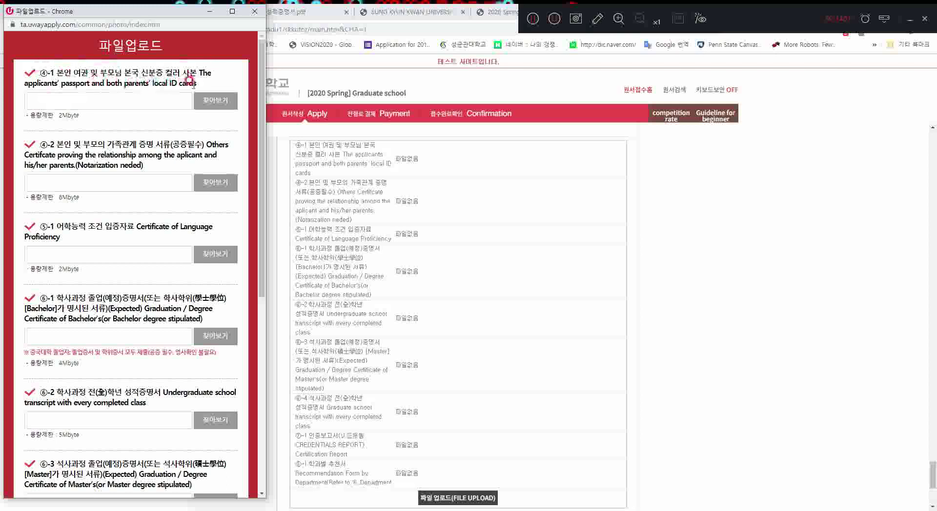
Switch to the application guide PDF at page 5's nationality document rows.
key("alt+Tab")
key("alt+Tab")
key("alt+Tab")
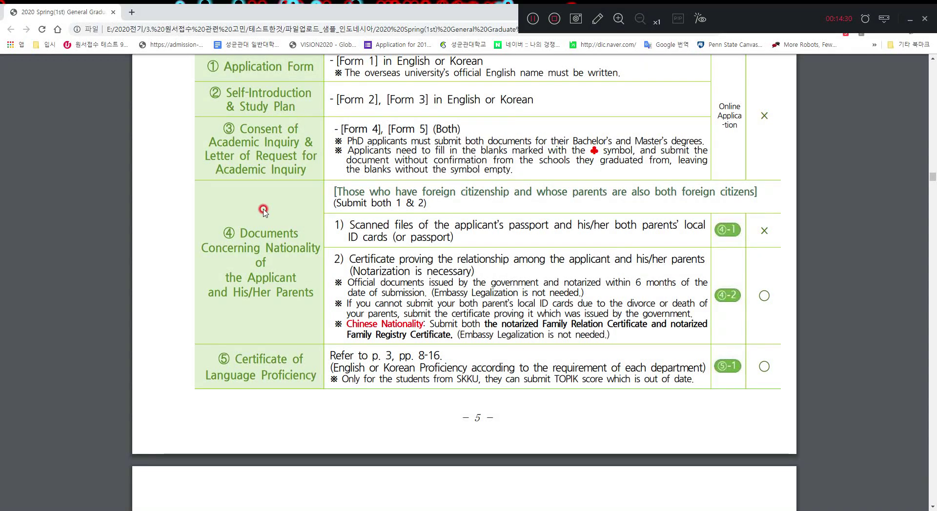
Review the guide's required-documents tables and storage limits across pages 5–7.
scroll(264, 209, "up", 10)
scroll(264, 210, "down", 10)
scroll(263, 209, "up", 5)
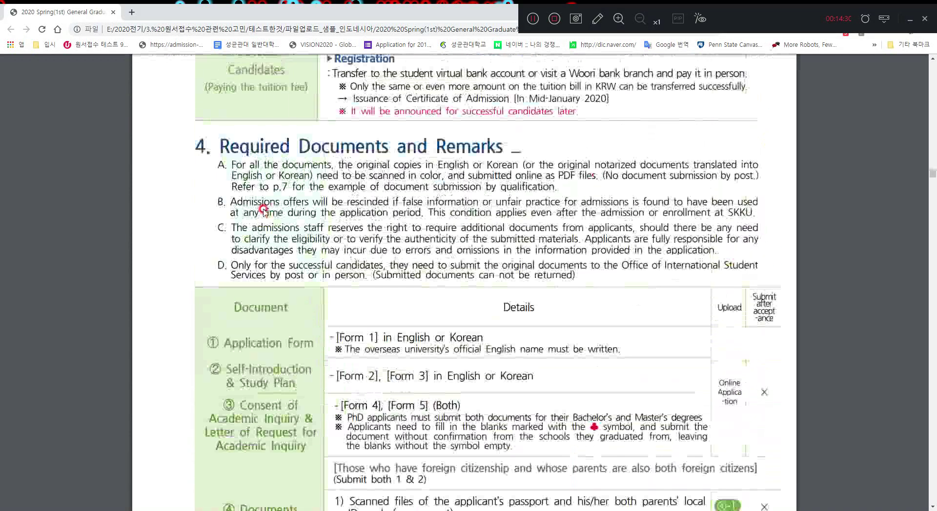
scroll(263, 210, "down", 5)
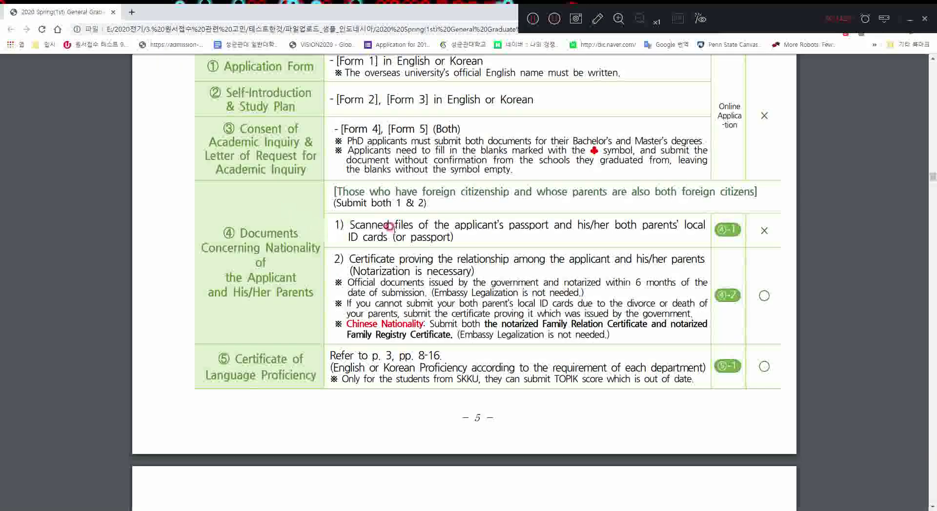
scroll(530, 241, "down", 20)
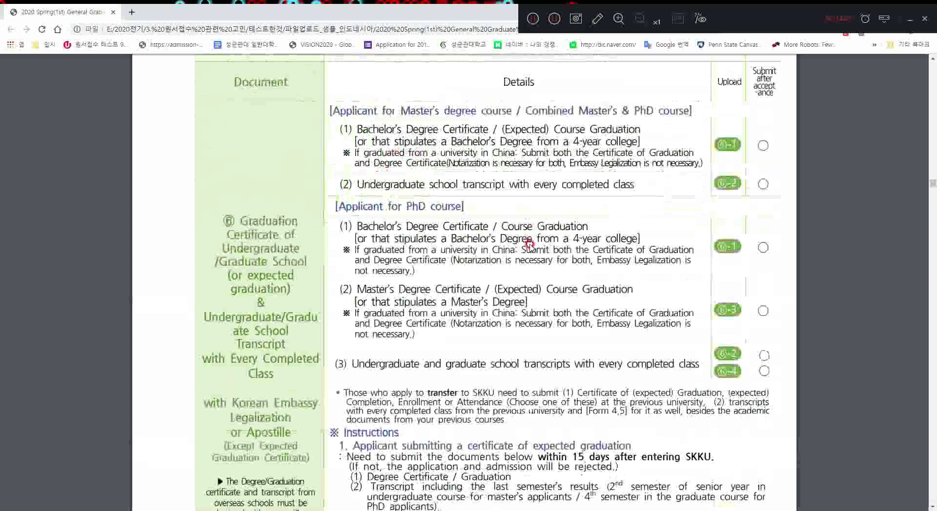
scroll(530, 245, "up", 5)
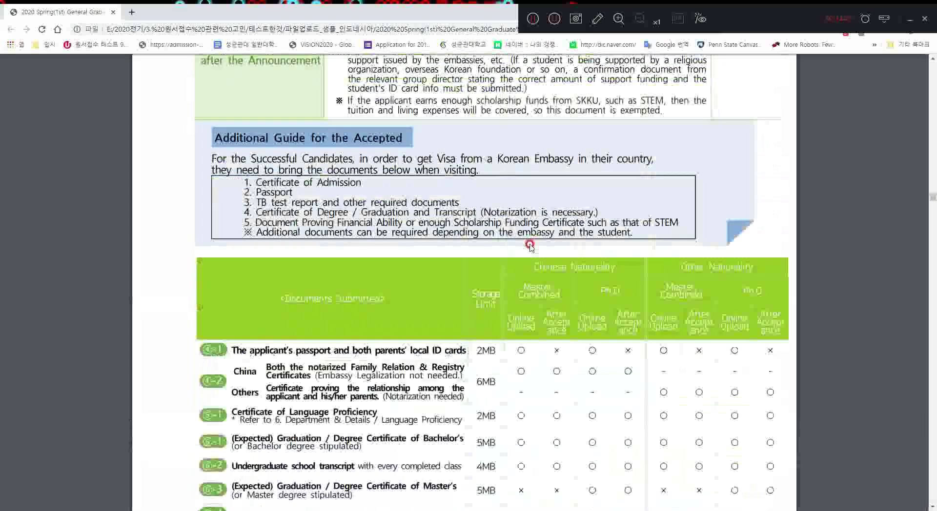
scroll(530, 245, "down", 5)
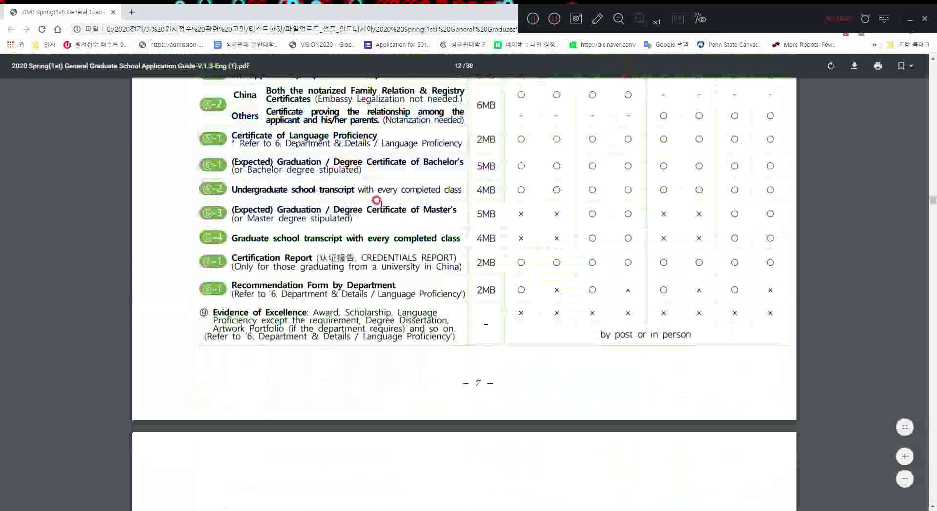
scroll(364, 298, "up", 5)
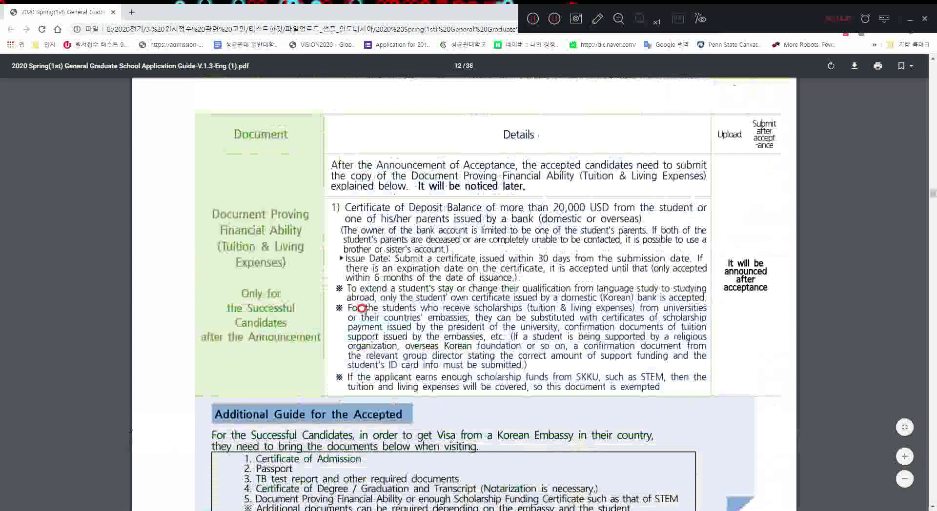
key("alt+Tab")
key("alt+Tab")
key("alt+Tab")
key("alt+Tab")
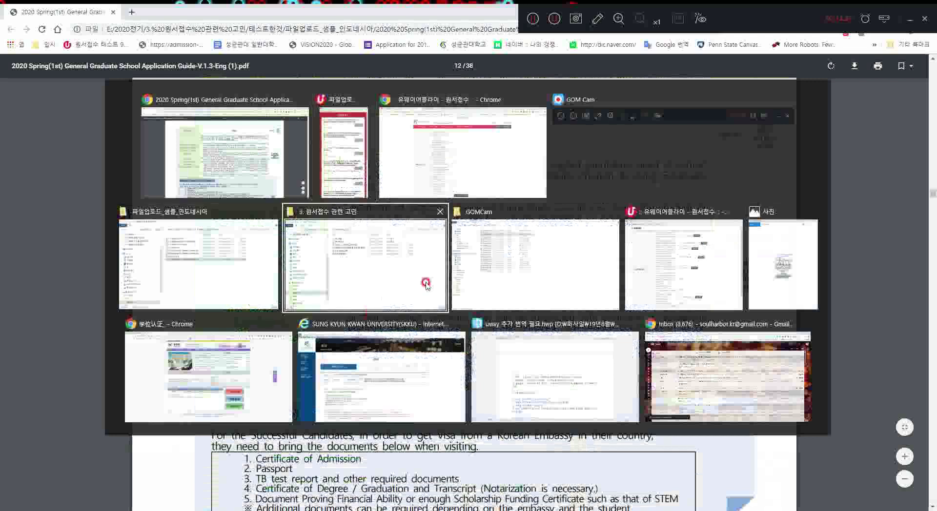
Bring up the 파일업로드_샘플_인도네시아 folder and select the 4-1 passport and ID file.
left_click(191, 262)
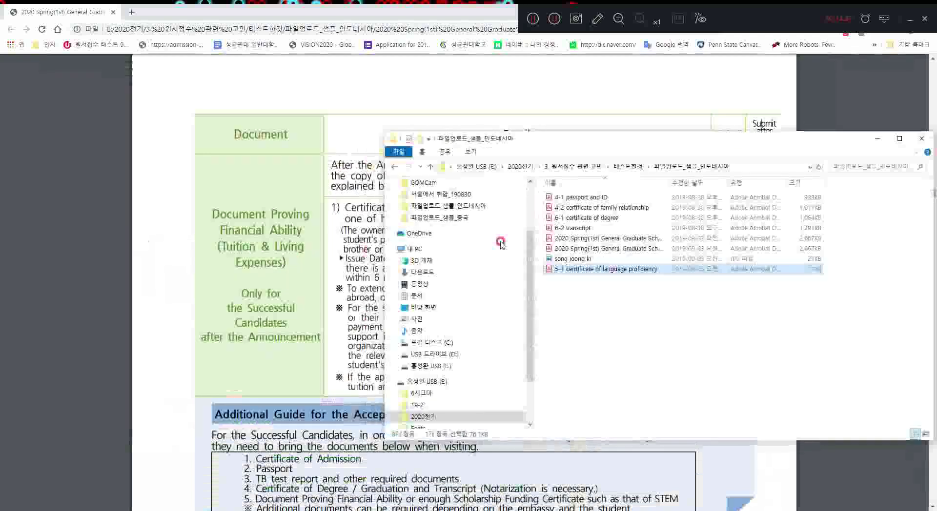
left_click(588, 334)
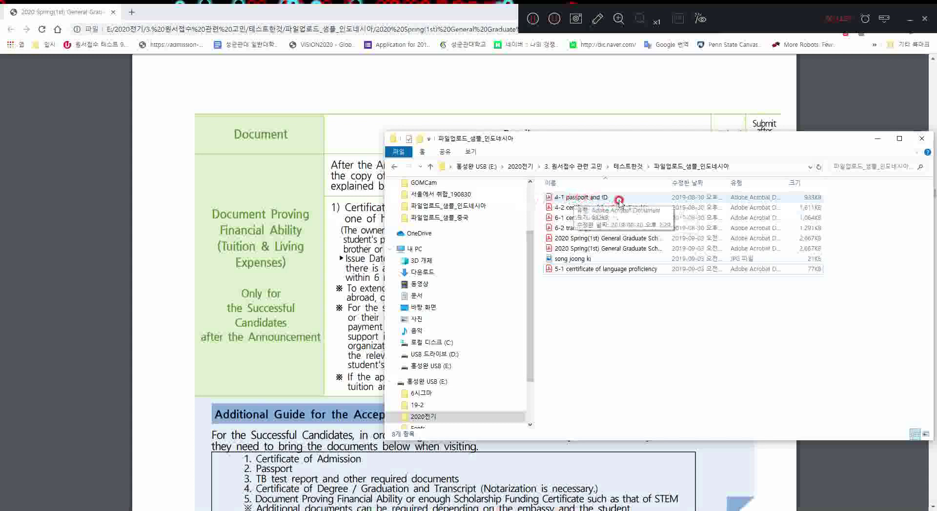
key("alt+Tab")
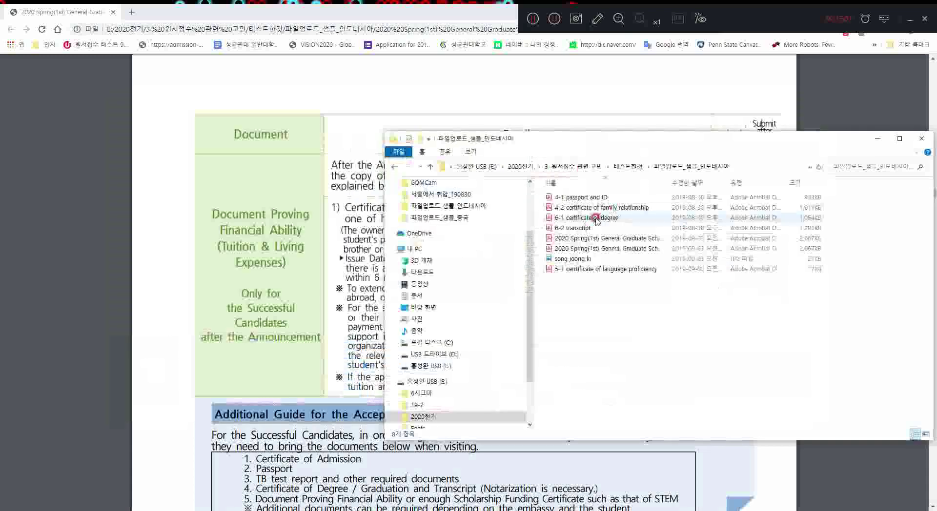
left_click(585, 202)
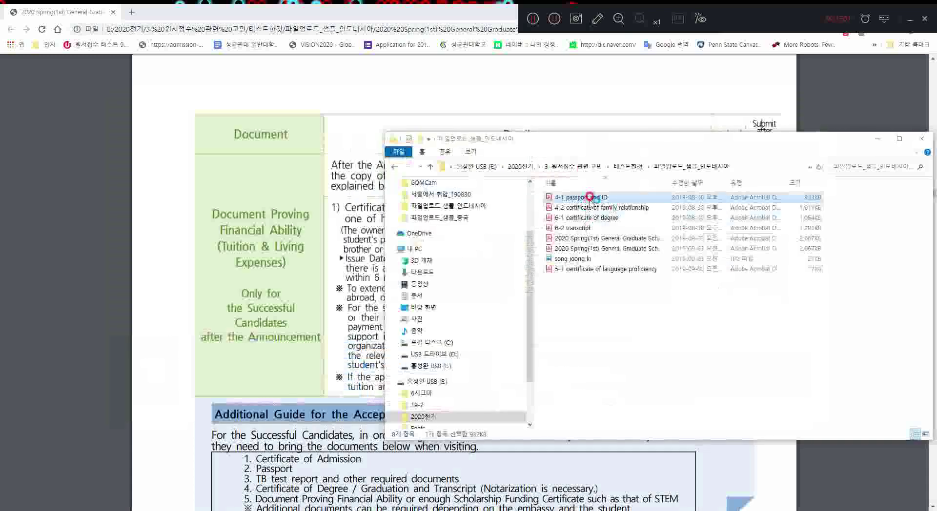
Open the 4-1 passport and ID PDF in Acrobat and check its pages.
left_click(321, 378)
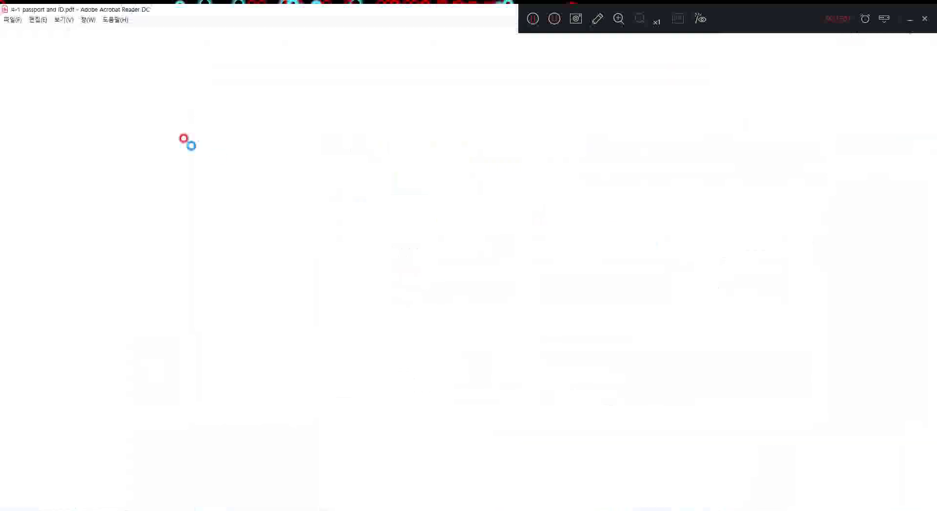
key("ctrl+0")
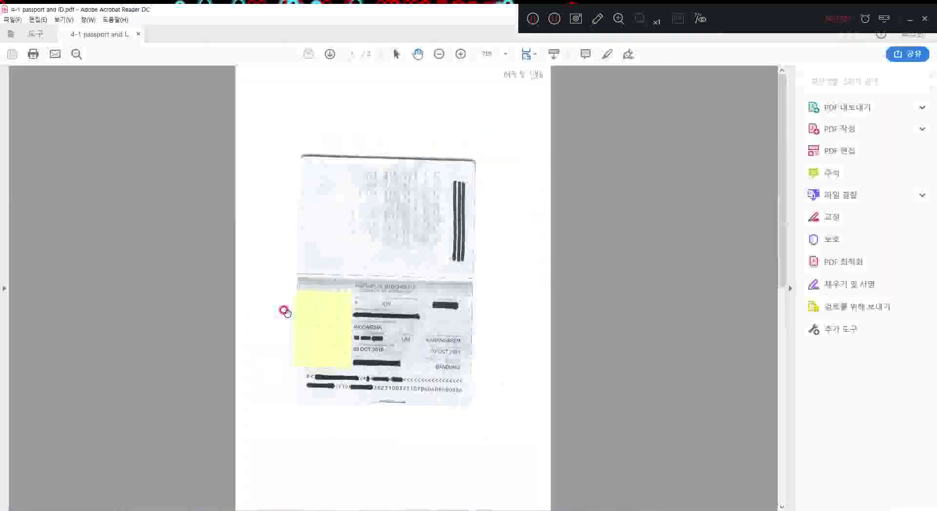
scroll(397, 245, "down", 8)
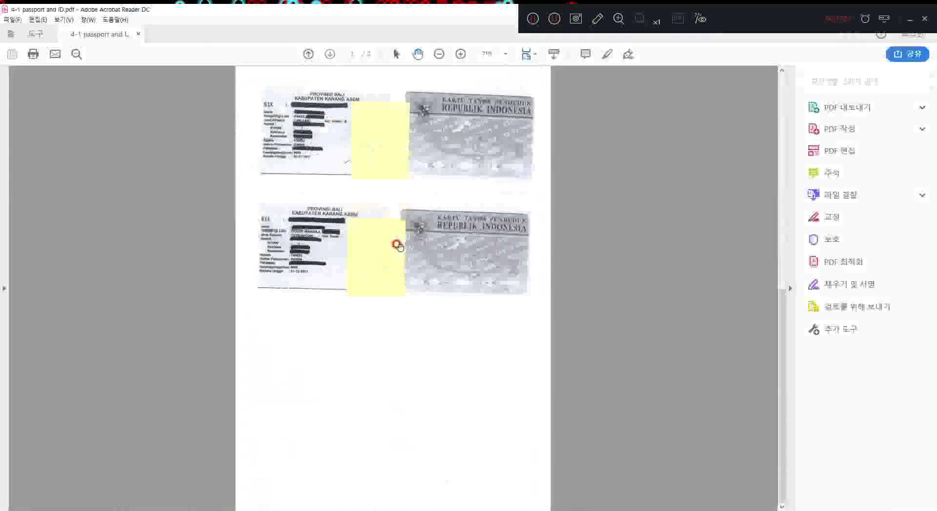
scroll(397, 245, "up", 10)
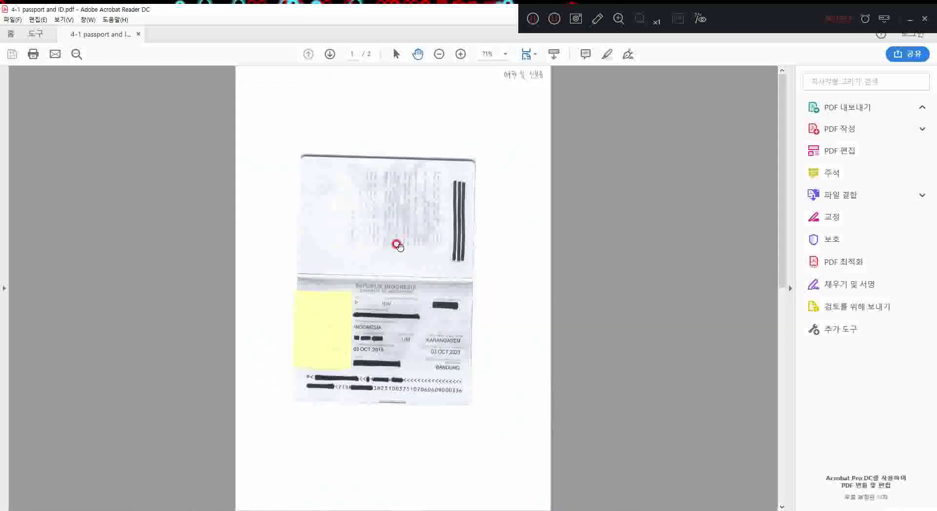
scroll(398, 247, "down", 8)
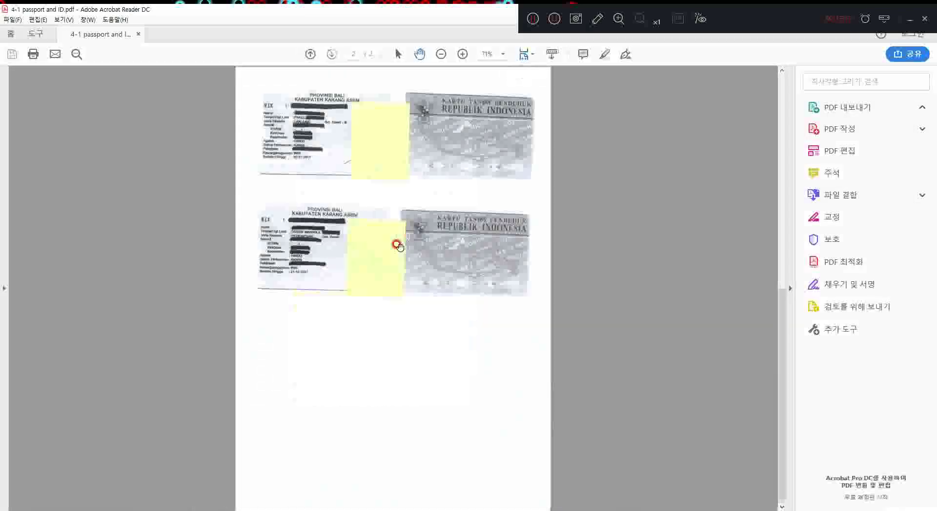
Open the 4-2 certificate of family relationship PDF and scroll through its four pages.
key("alt+Tab")
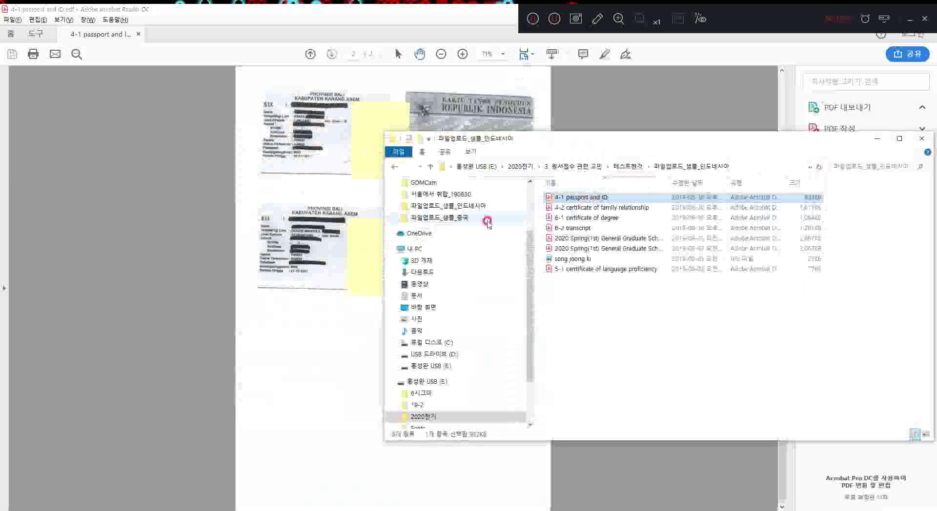
left_click(609, 208)
key("alt+Tab")
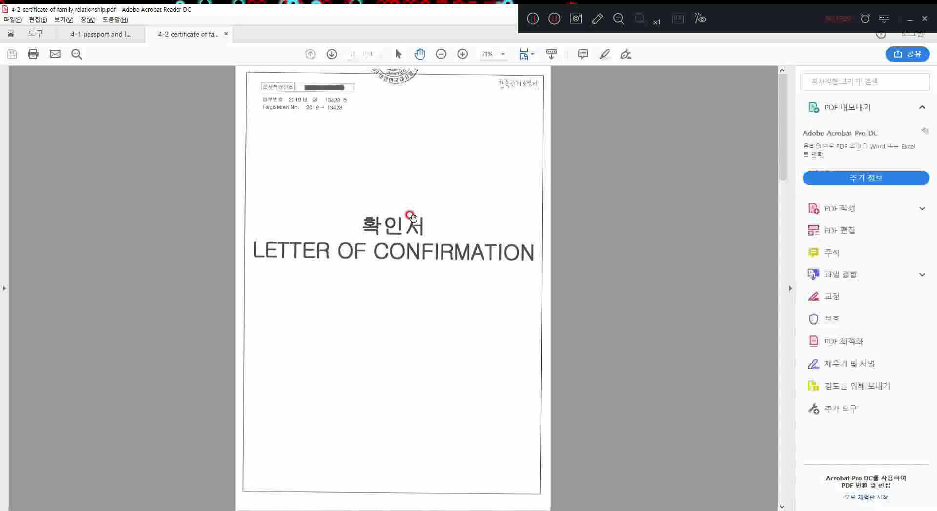
scroll(411, 218, "down", 10)
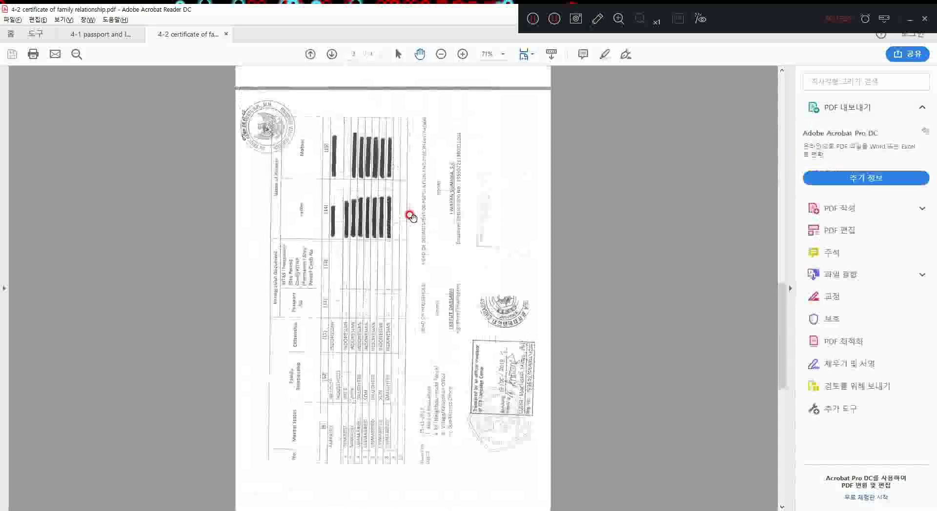
scroll(411, 217, "down", 15)
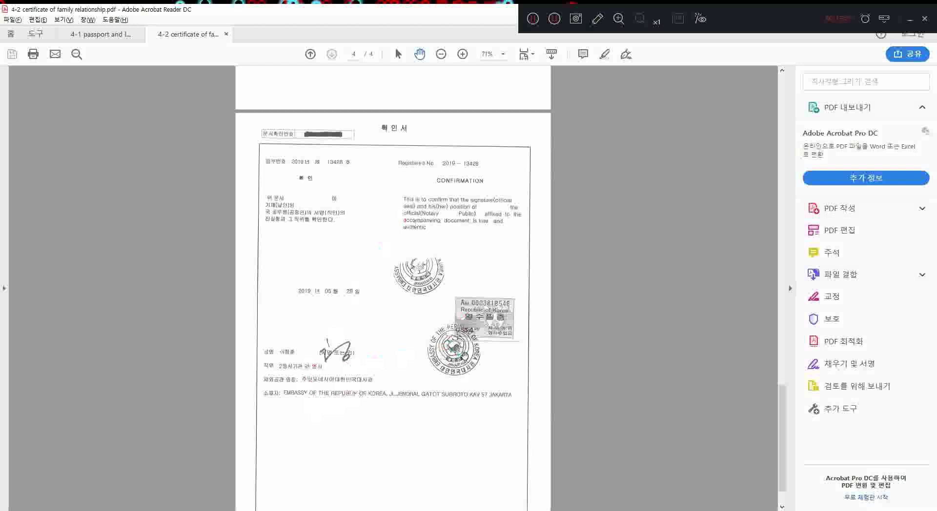
scroll(482, 326, "up", 20)
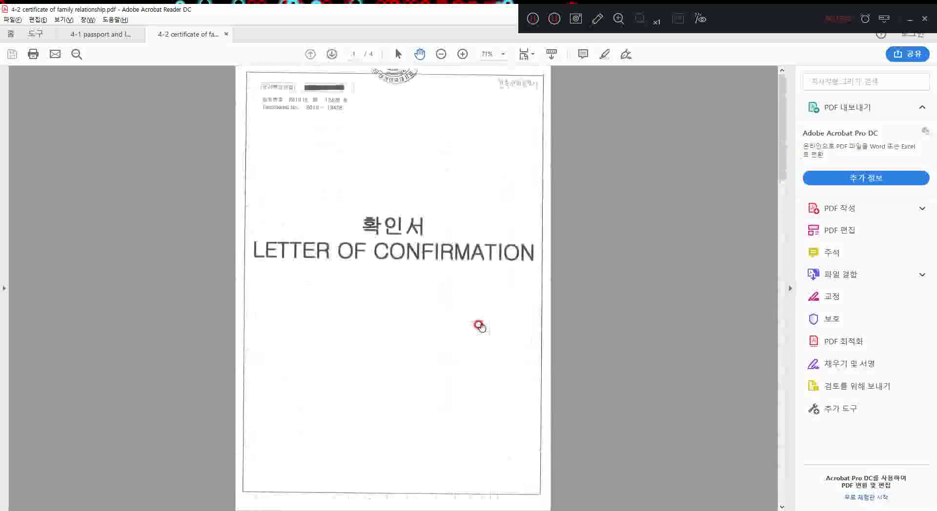
key("alt+Tab")
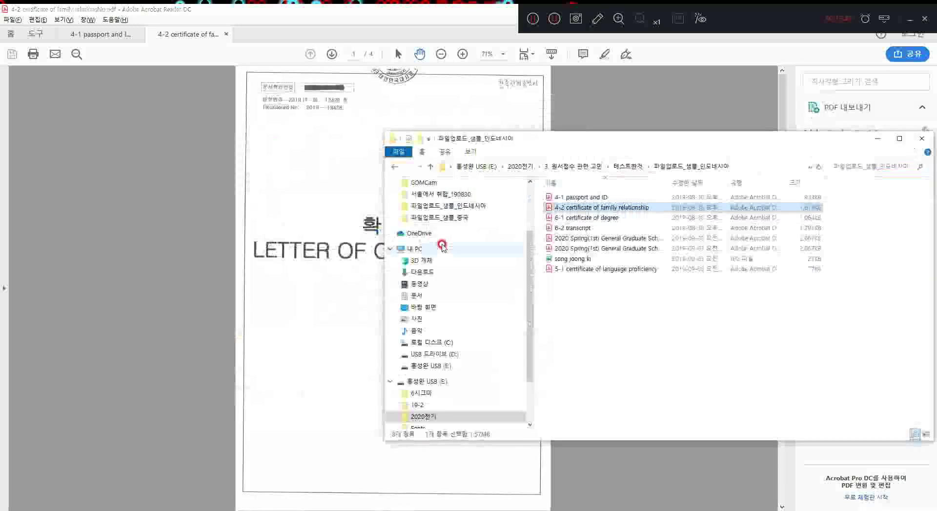
Open the 6-1 certificate of degree PDF and look through its pages.
left_click(596, 218)
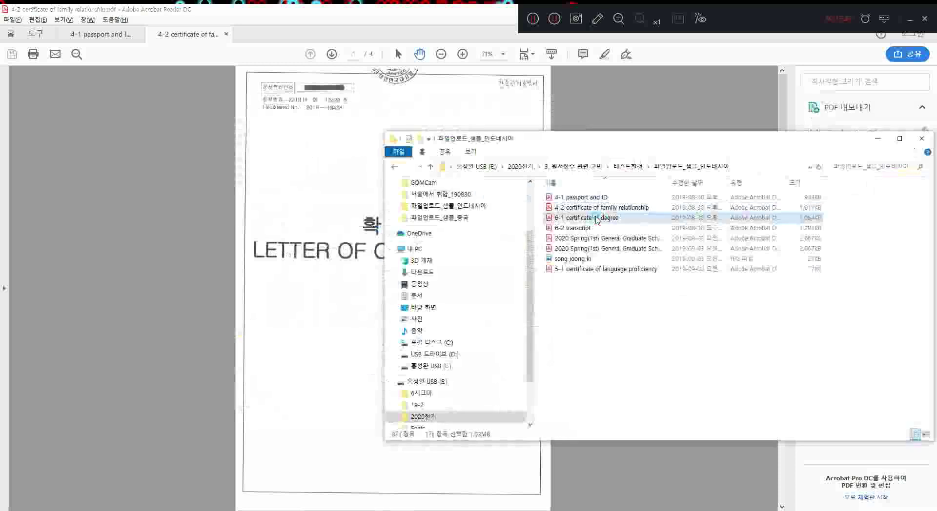
double_click(596, 218)
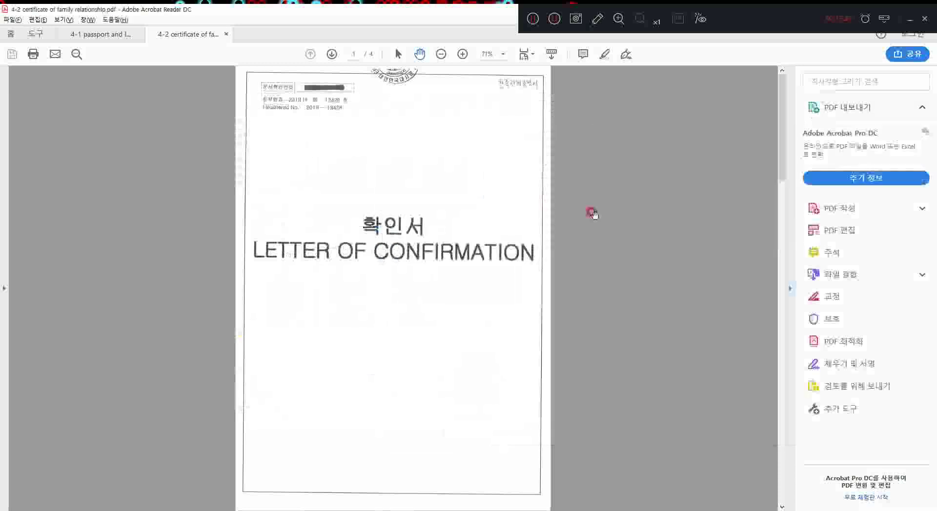
scroll(396, 228, "down", 6)
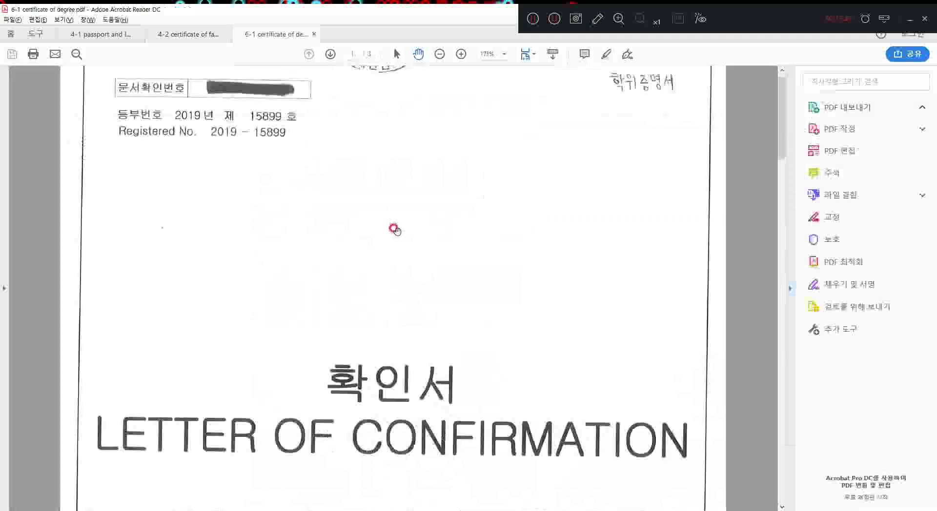
scroll(396, 229, "up", 4)
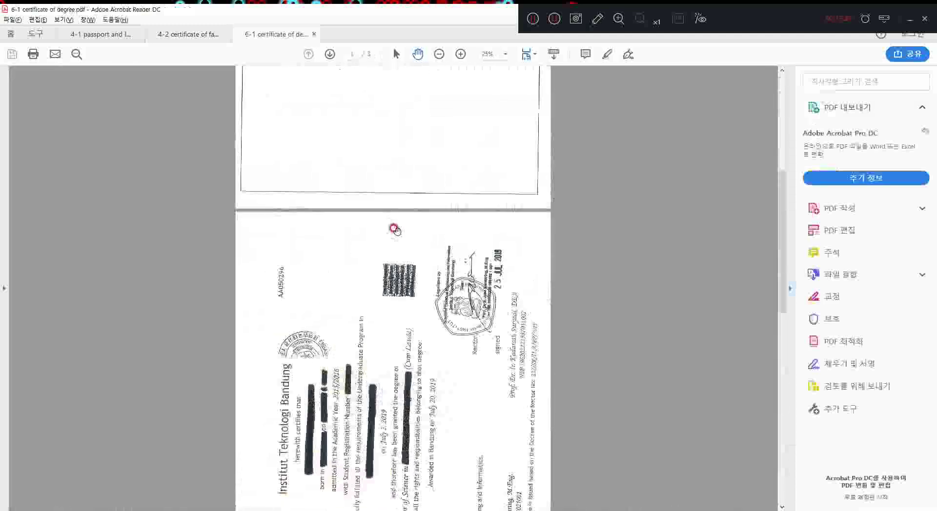
scroll(396, 230, "down", 1)
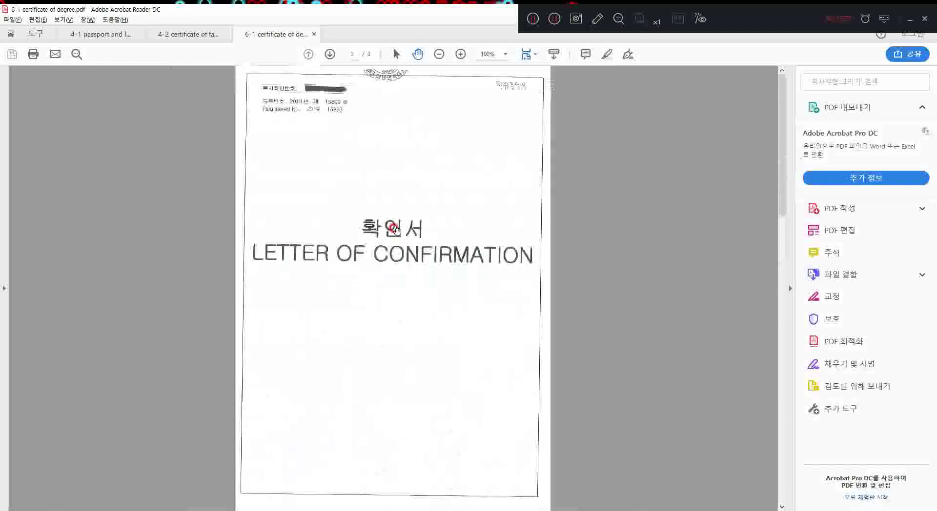
scroll(396, 229, "down", 6)
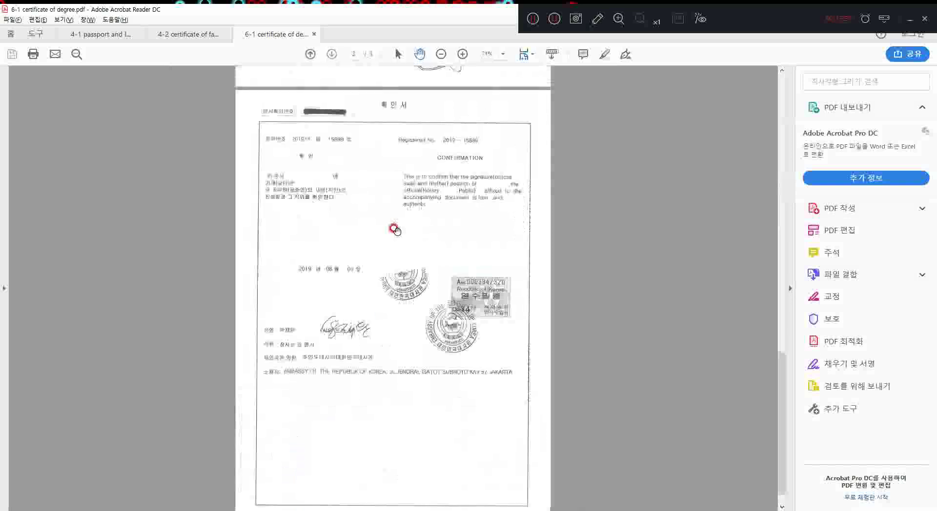
scroll(394, 229, "down", 1)
Open the 6-2 transcript PDF and scroll through its three pages.
key("alt+Tab")
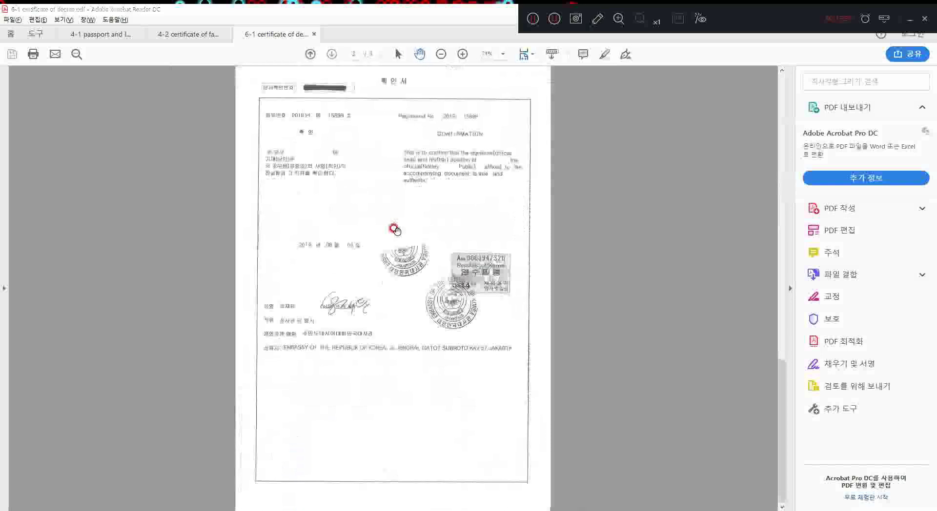
double_click(619, 229)
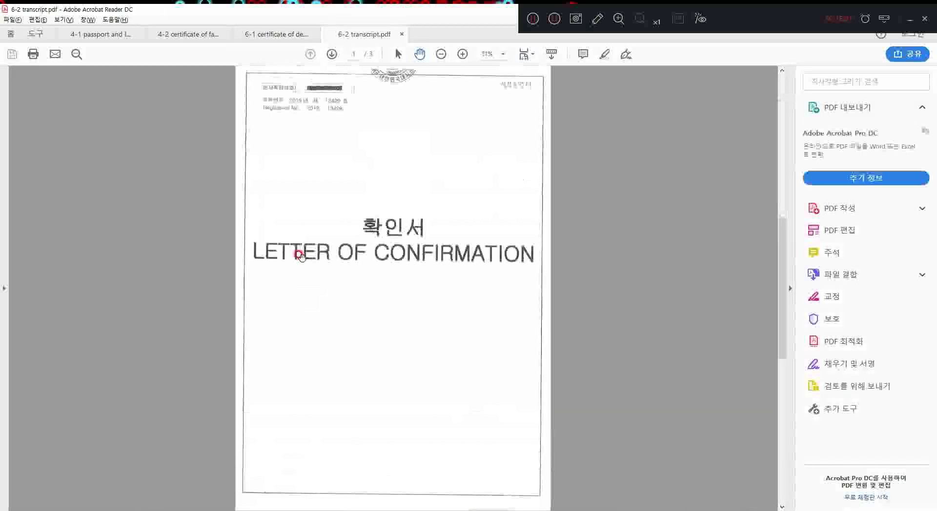
scroll(301, 255, "down", 5)
scroll(307, 251, "down", 5)
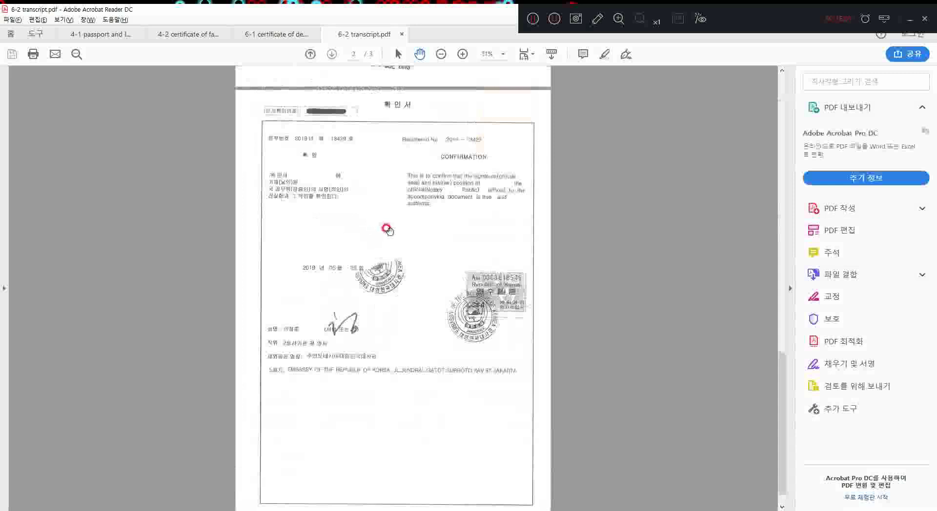
key("alt+Tab")
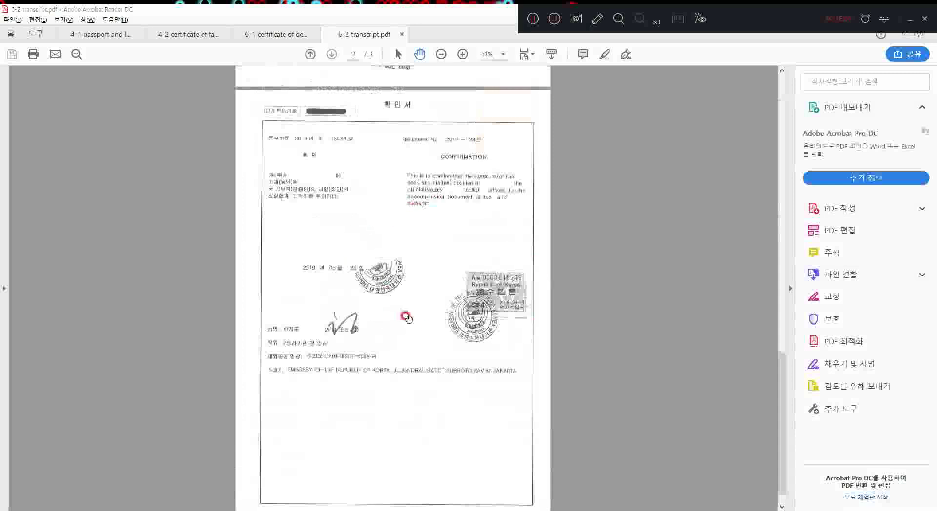
key("alt+Tab")
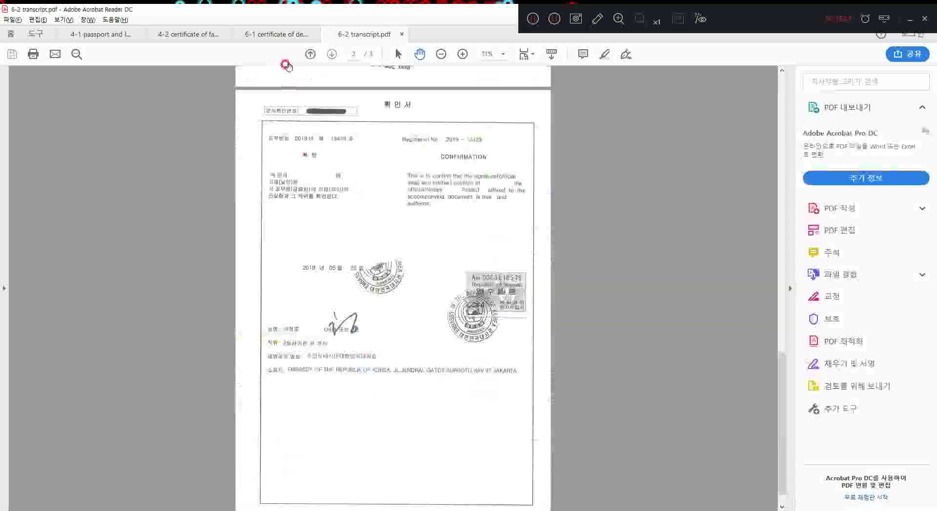
key("alt+Tab")
Scroll the 2020 Spring guide to the Documents Submitted table with upload storage limits.
left_click(544, 176)
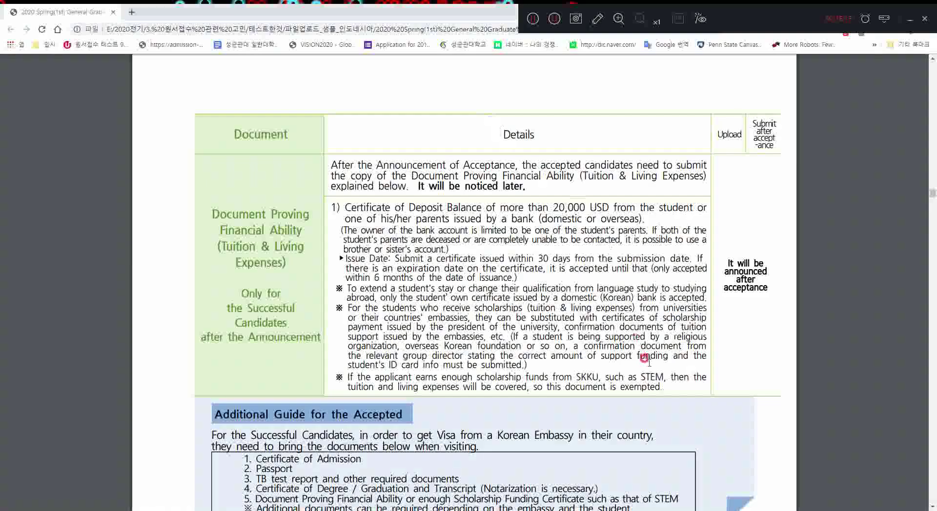
scroll(644, 359, "up", 2)
scroll(644, 358, "down", 15)
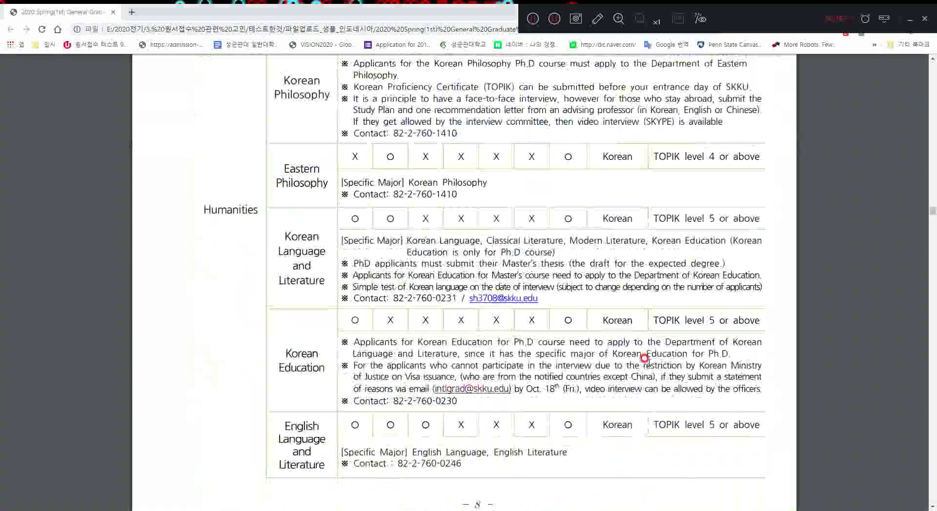
scroll(644, 359, "up", 20)
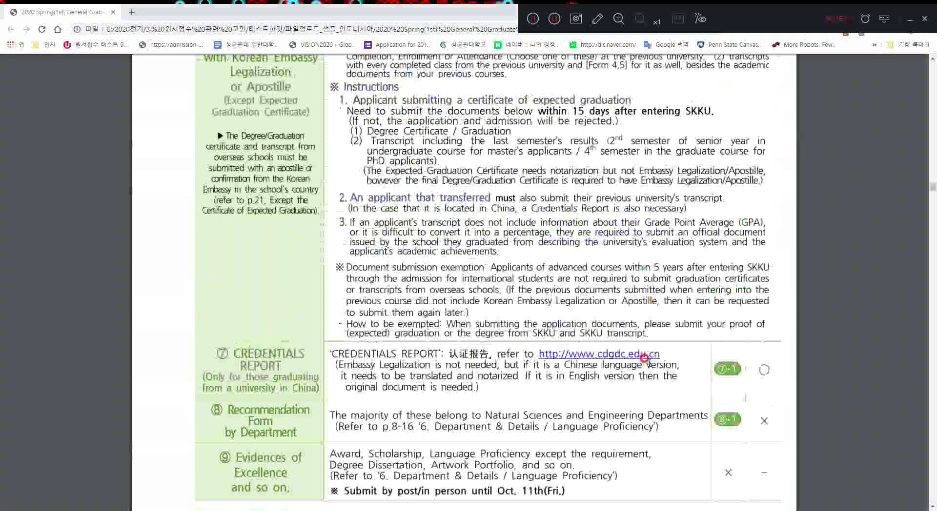
scroll(644, 357, "up", 10)
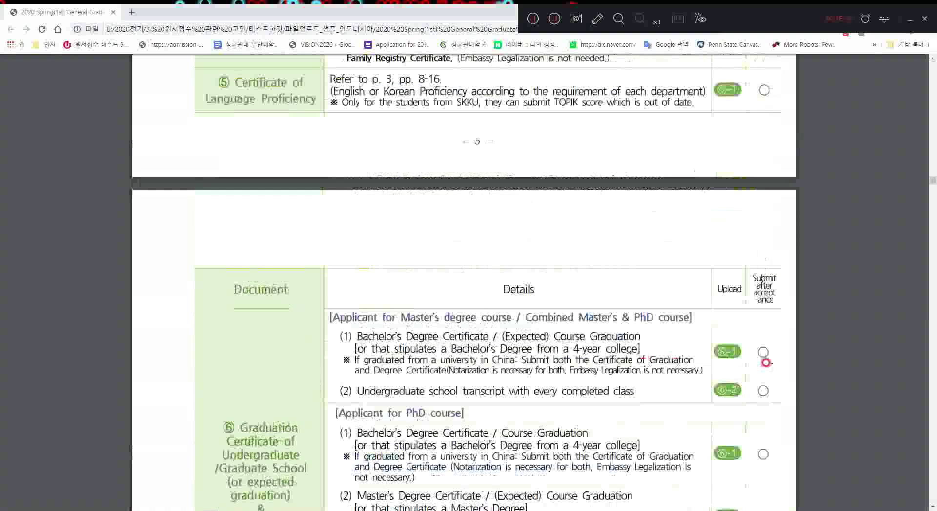
scroll(644, 352, "down", 10)
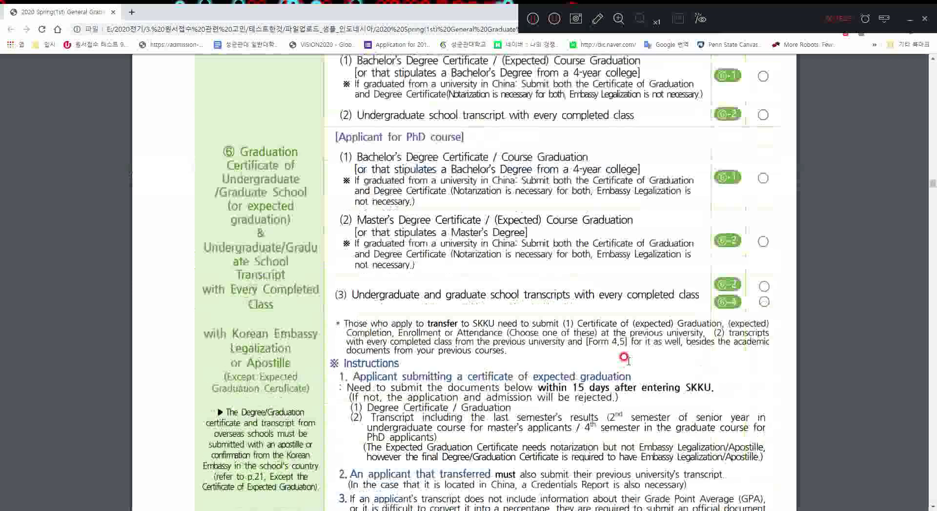
scroll(623, 356, "down", 5)
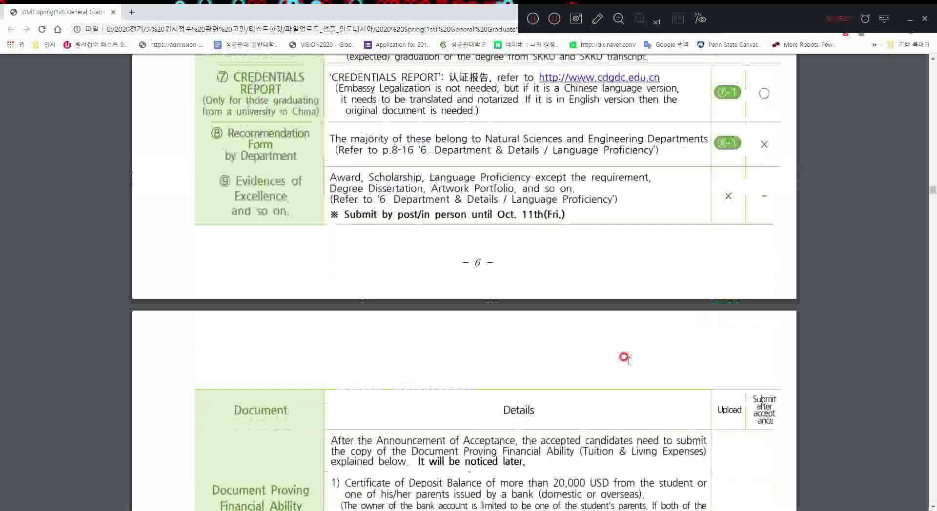
scroll(624, 358, "up", 5)
scroll(770, 376, "down", 15)
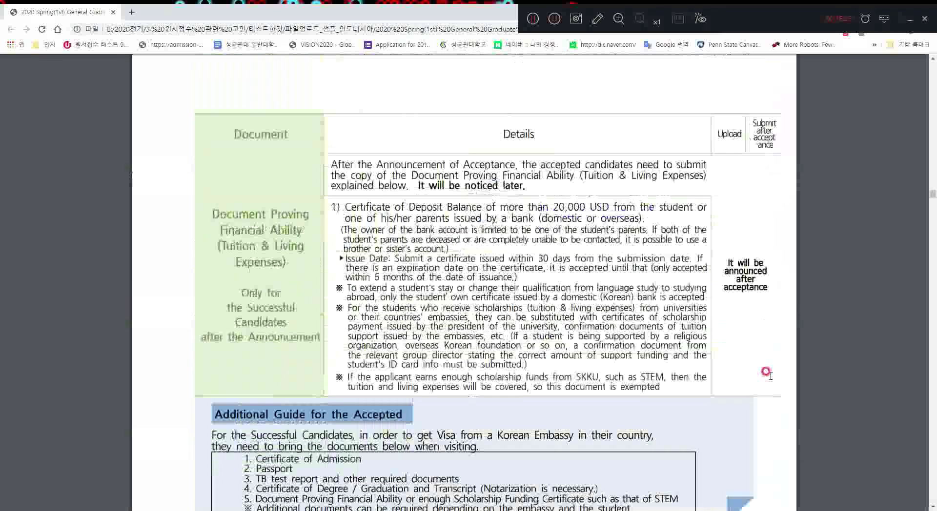
left_click(768, 396)
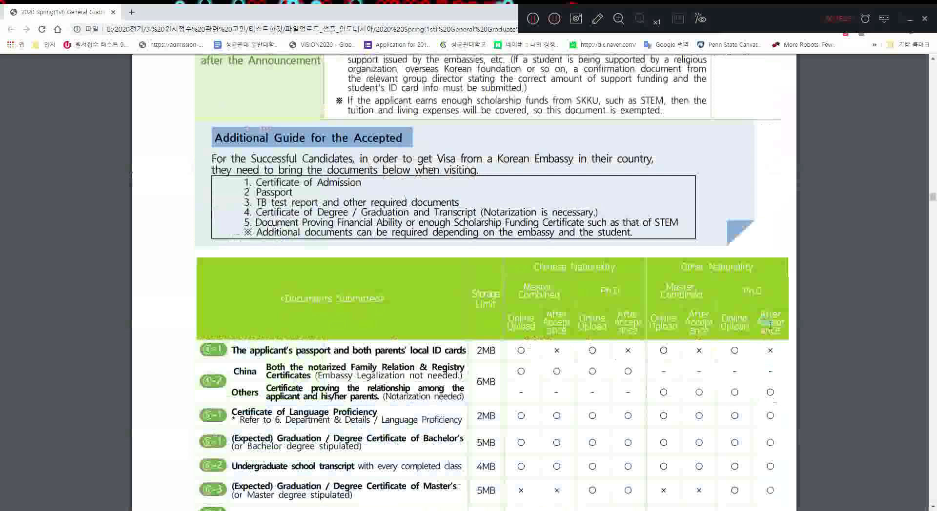
left_click(696, 369)
key("alt+Tab")
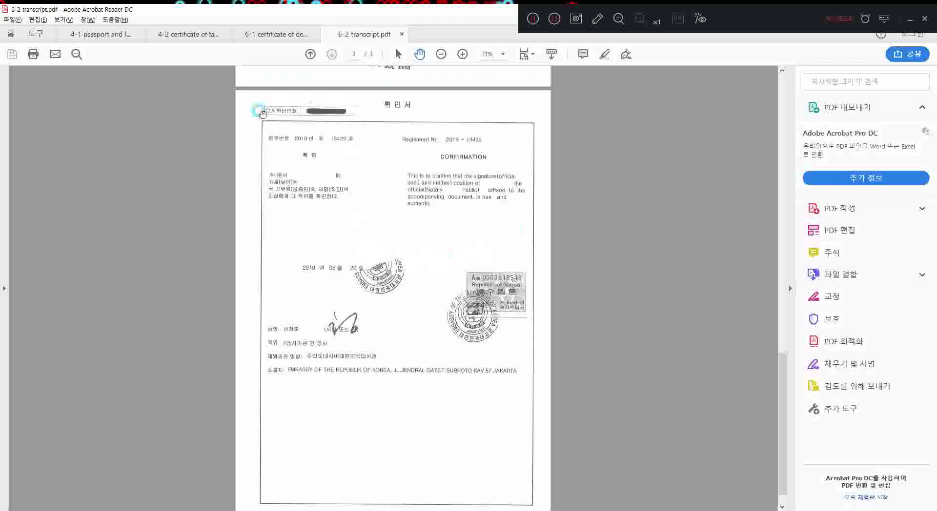
Attach the family relationship certificate to ④-2 and the passport and ID PDF to ④-1.
key("alt+Tab")
key("alt+Tab")
key("alt+Tab")
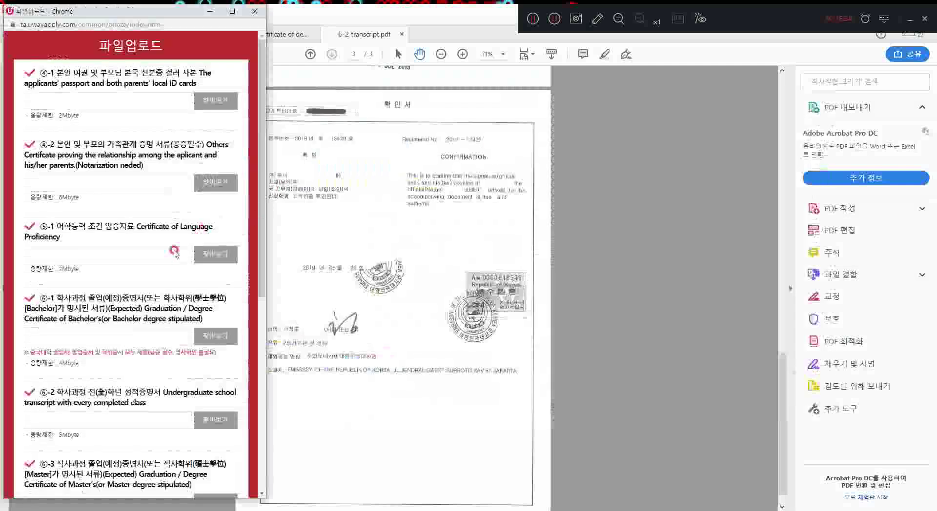
left_click(213, 183)
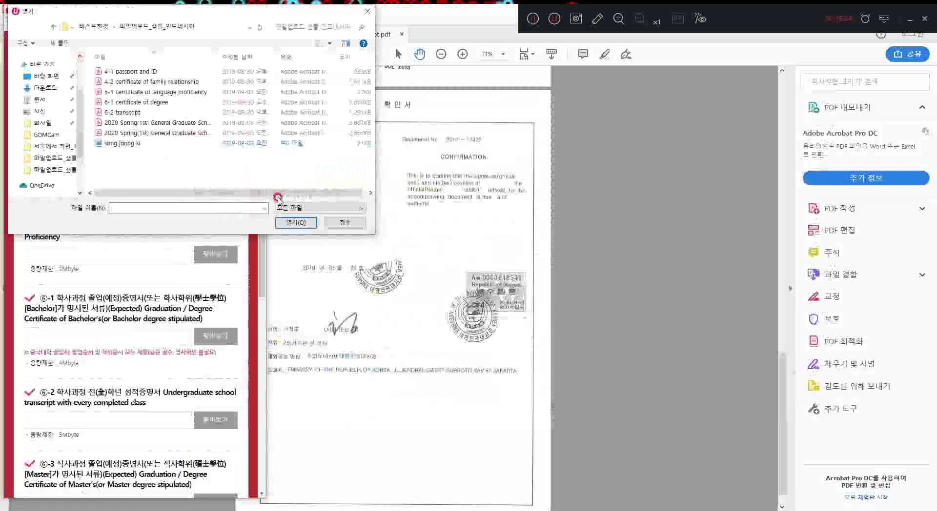
double_click(146, 81)
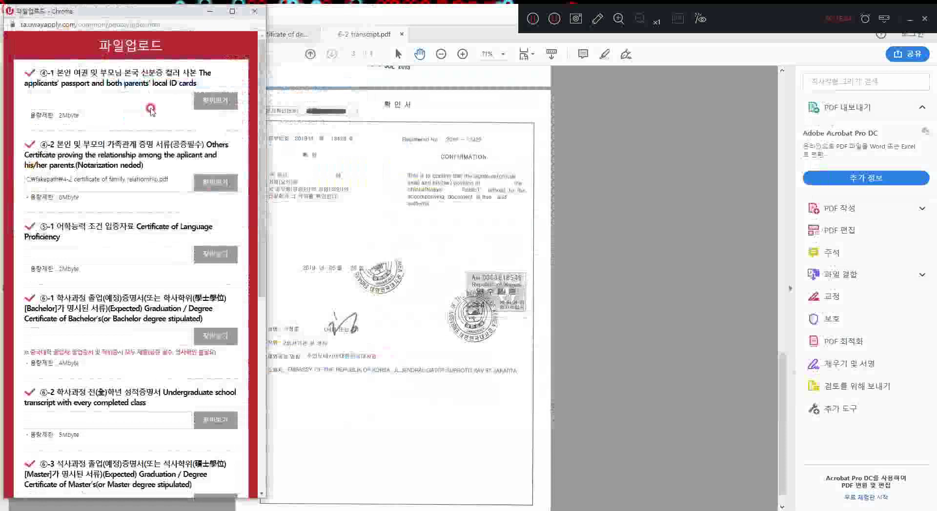
left_click(217, 103)
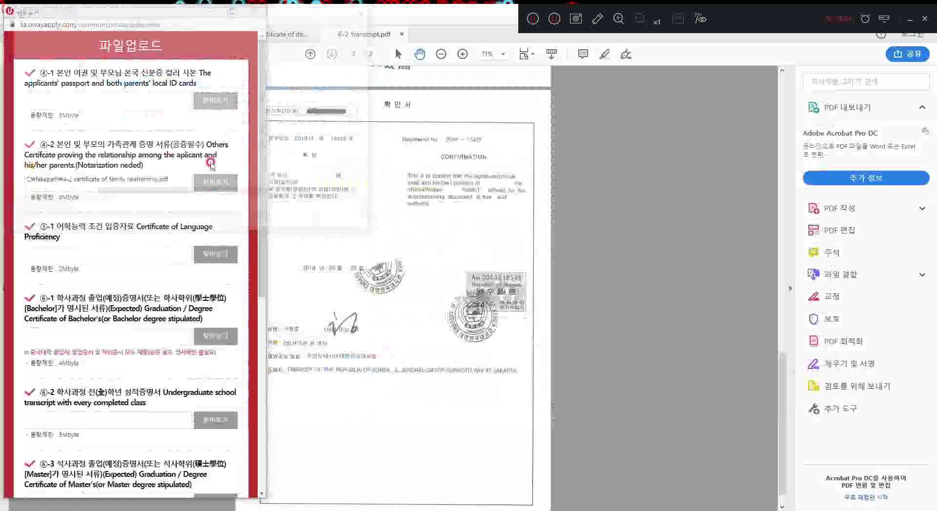
double_click(145, 72)
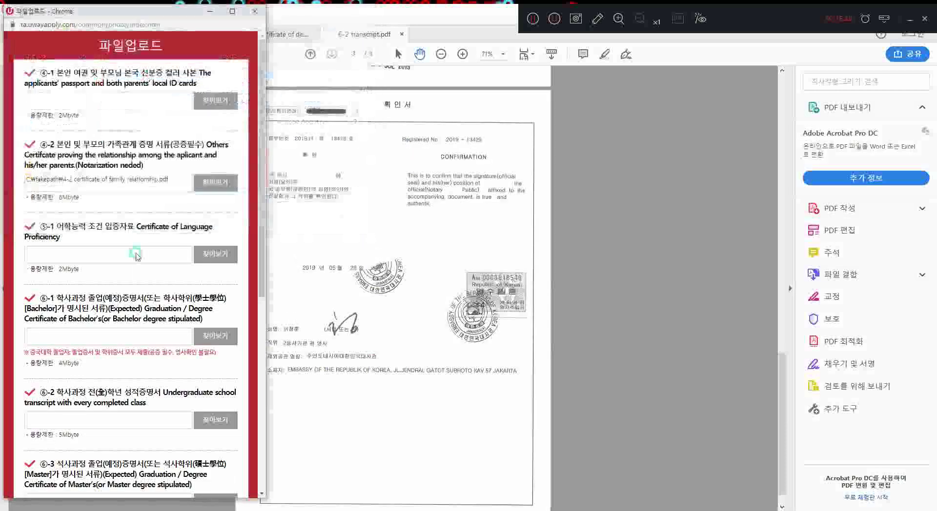
key("alt+Tab")
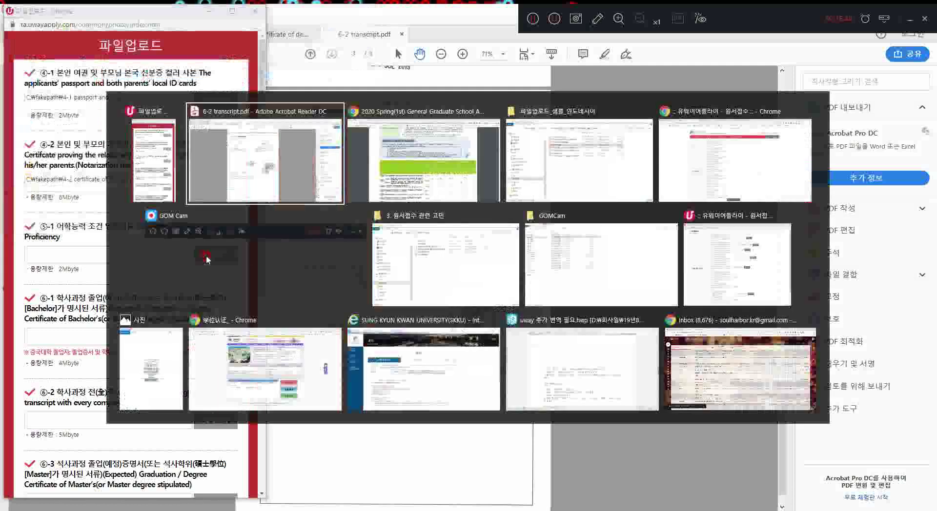
left_click(563, 270)
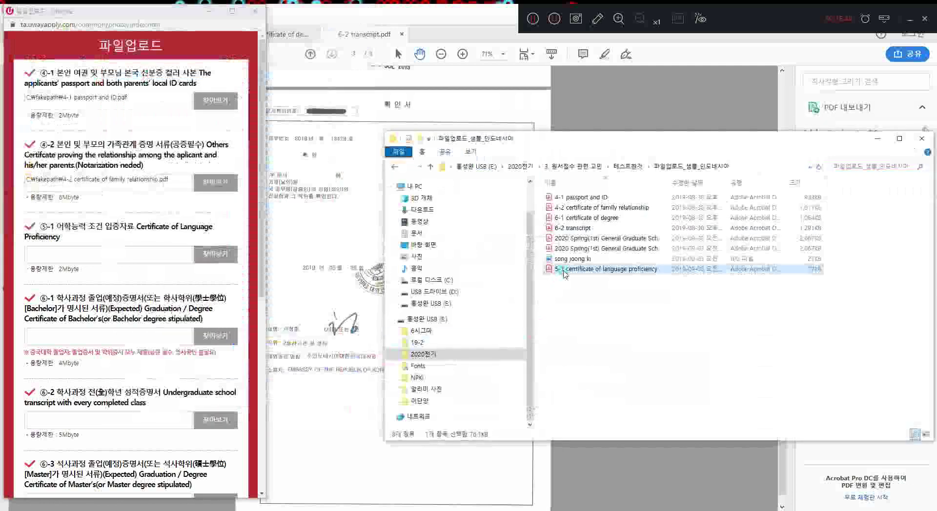
Open the 5-1 certificate of language proficiency and fit its whole page in view.
double_click(564, 270)
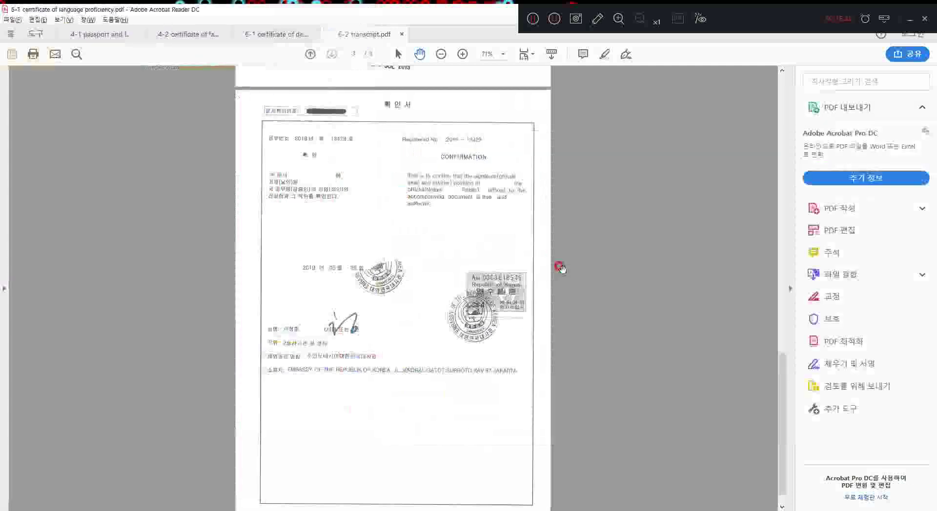
key("ctrl+1")
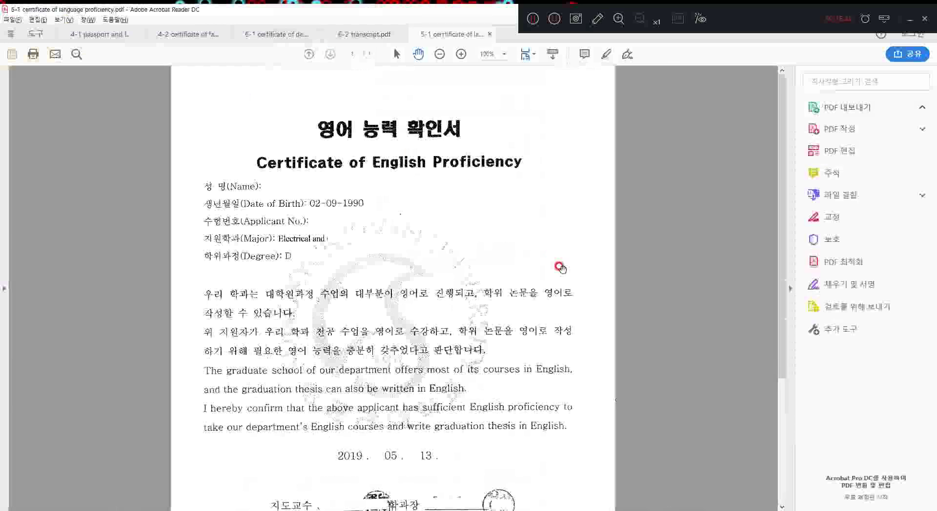
key("ctrl+0")
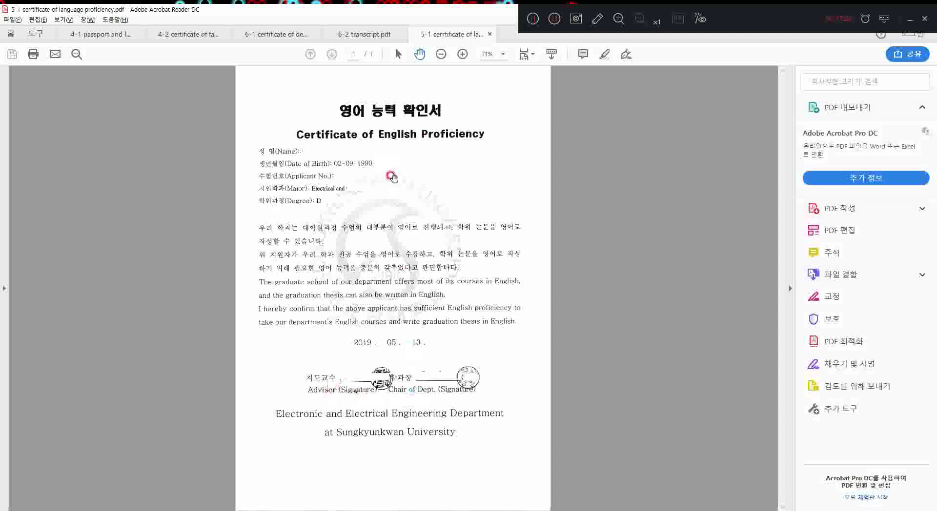
Attach the 5-1 language certificate, 6-1 degree certificate and 6-2 transcript, then upload them.
key("alt+Tab")
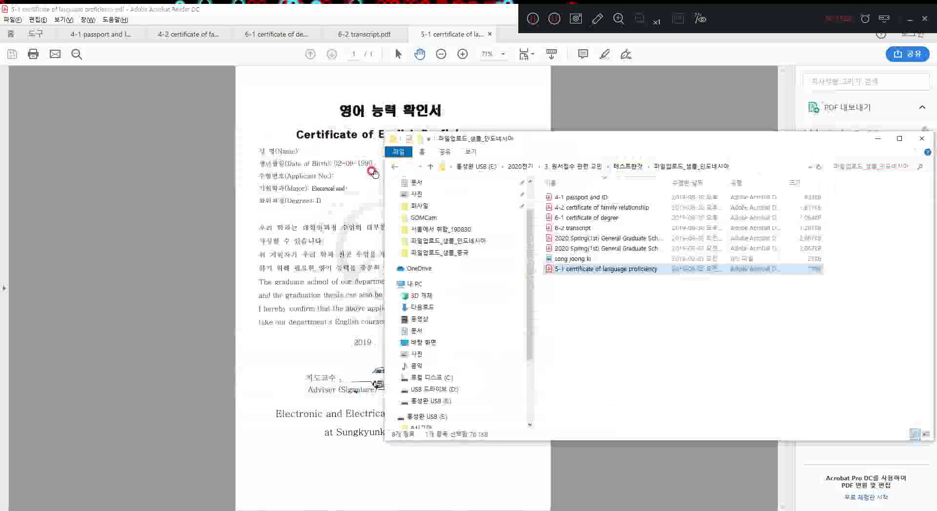
key("alt+Tab")
key("alt+Tab")
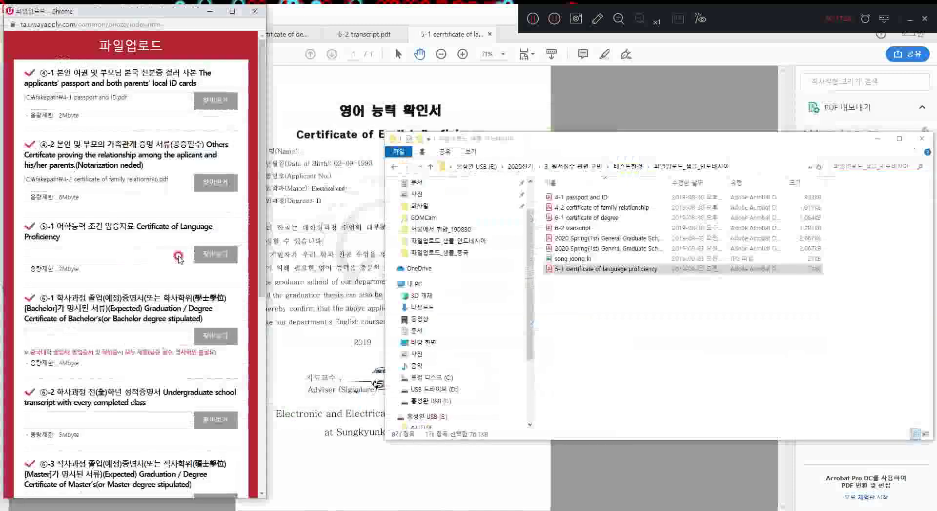
left_click(605, 270)
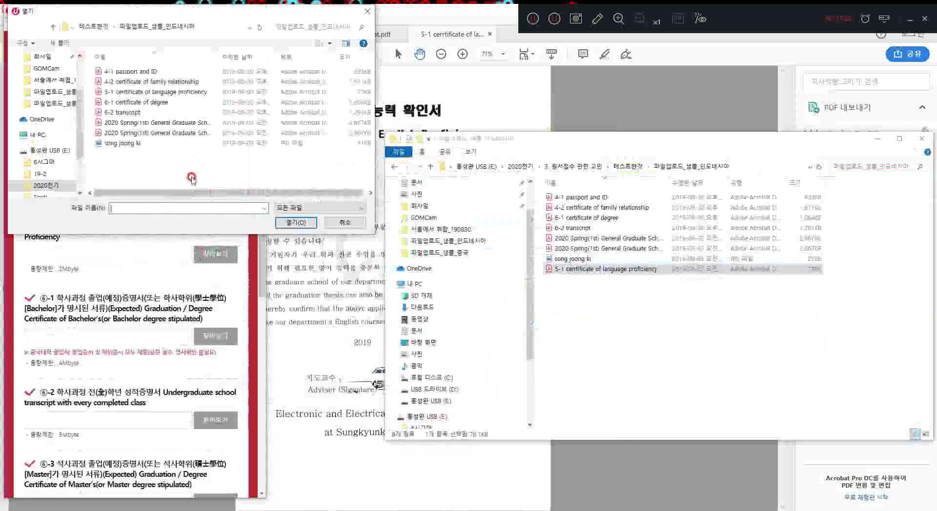
double_click(129, 93)
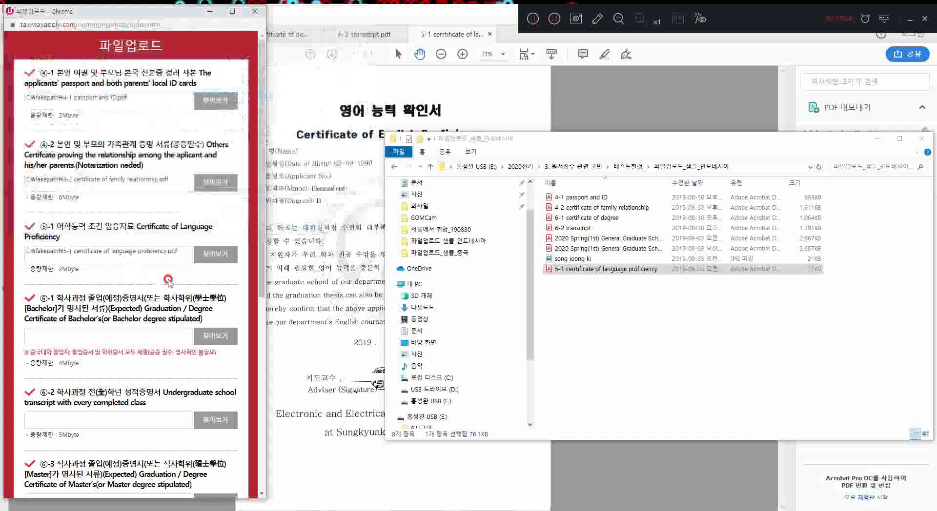
left_click(205, 336)
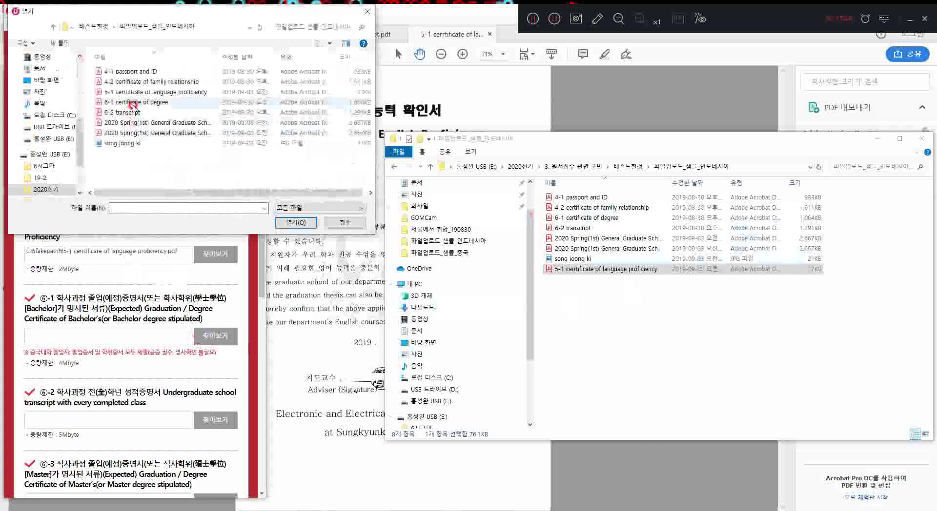
double_click(137, 102)
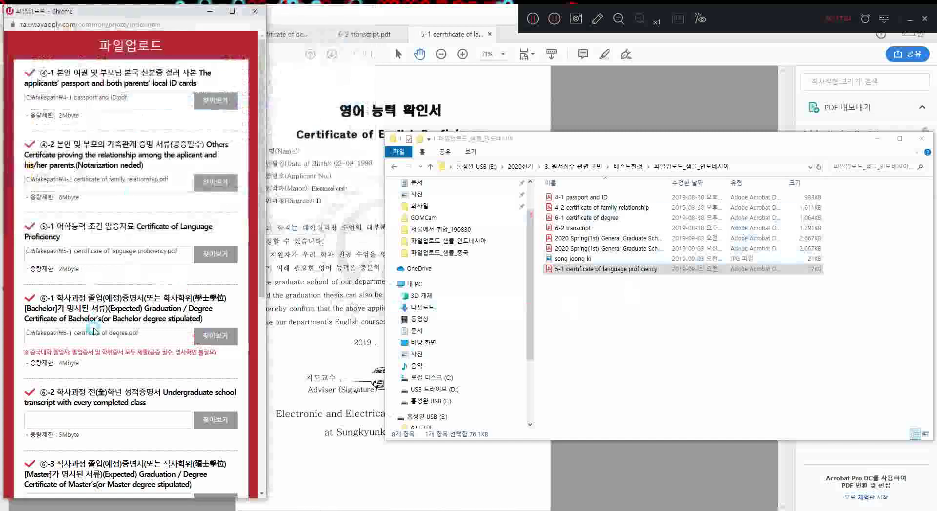
left_click(221, 415)
double_click(136, 112)
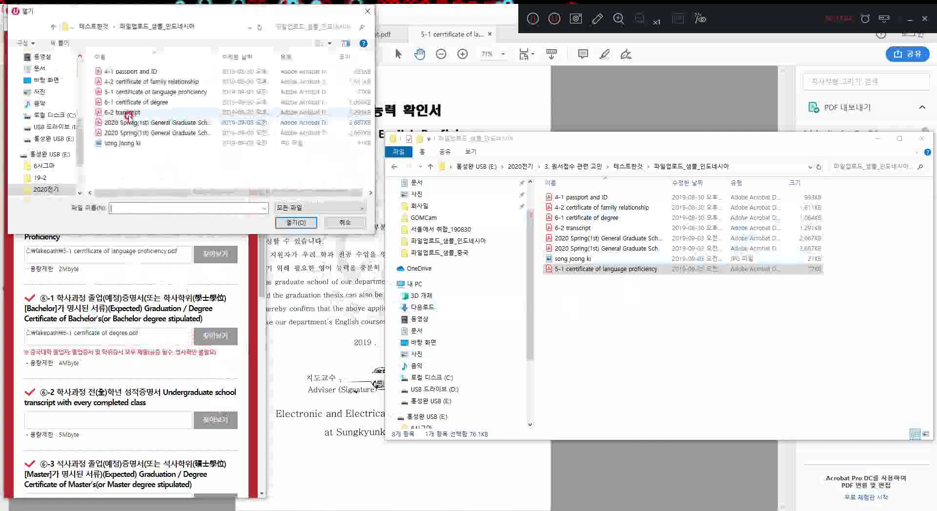
scroll(147, 382, "down", 7)
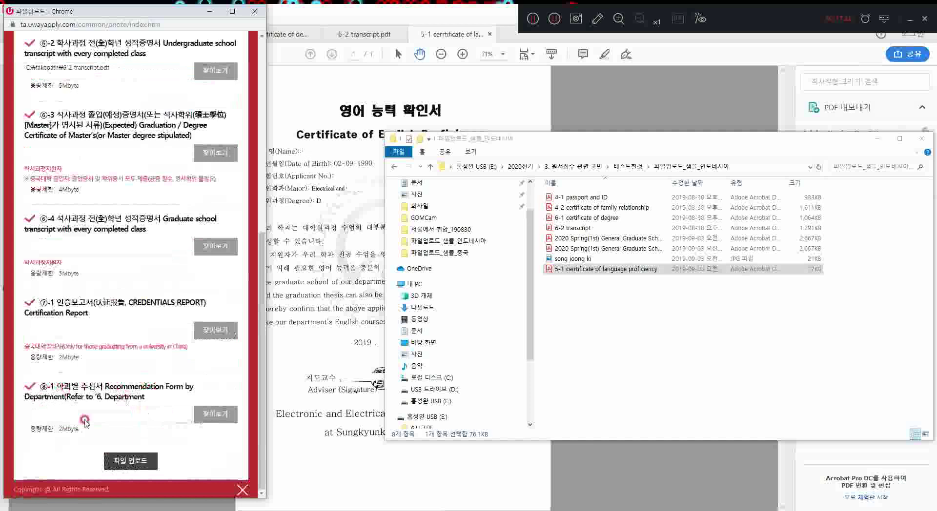
left_click(131, 462)
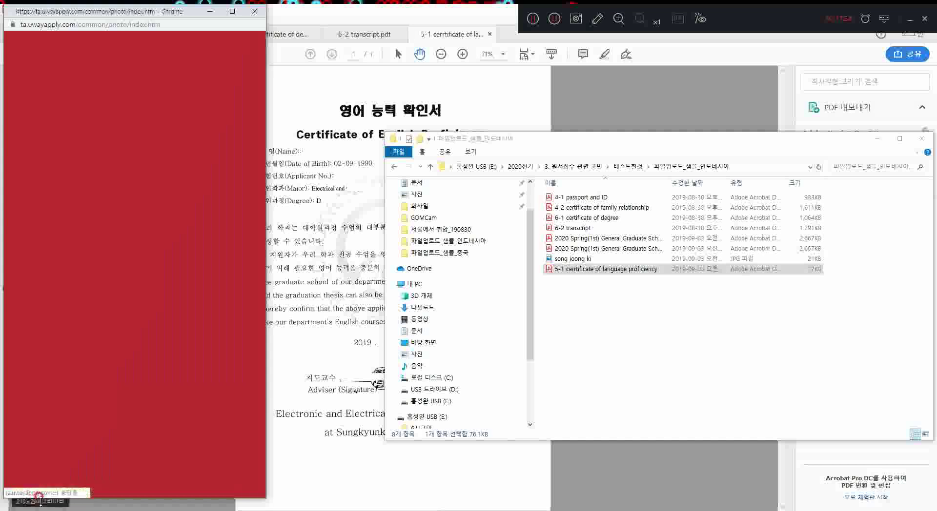
Save the application and scroll down to the uploaded transcript in the documents list.
key("alt+Tab")
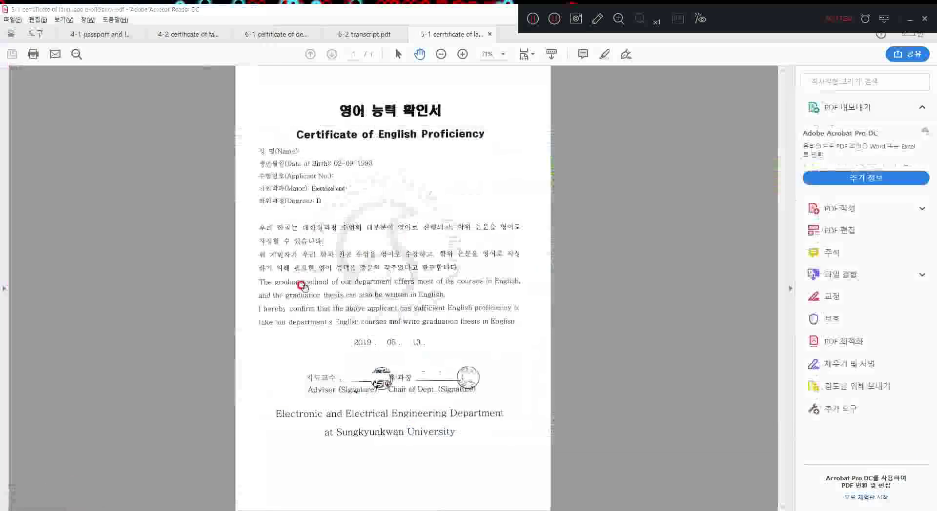
key("alt+Tab")
key("Tab")
key("Tab")
scroll(443, 329, "down", 4)
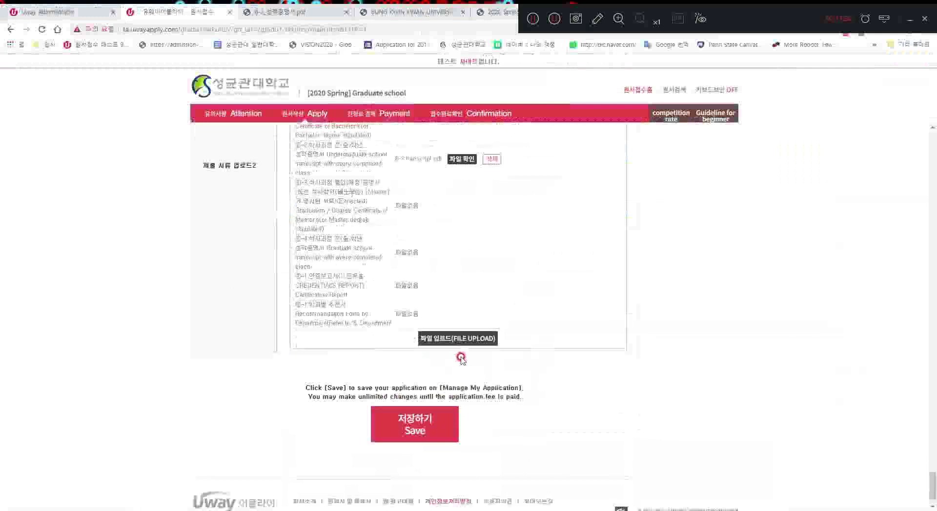
left_click(389, 395)
left_click(428, 397)
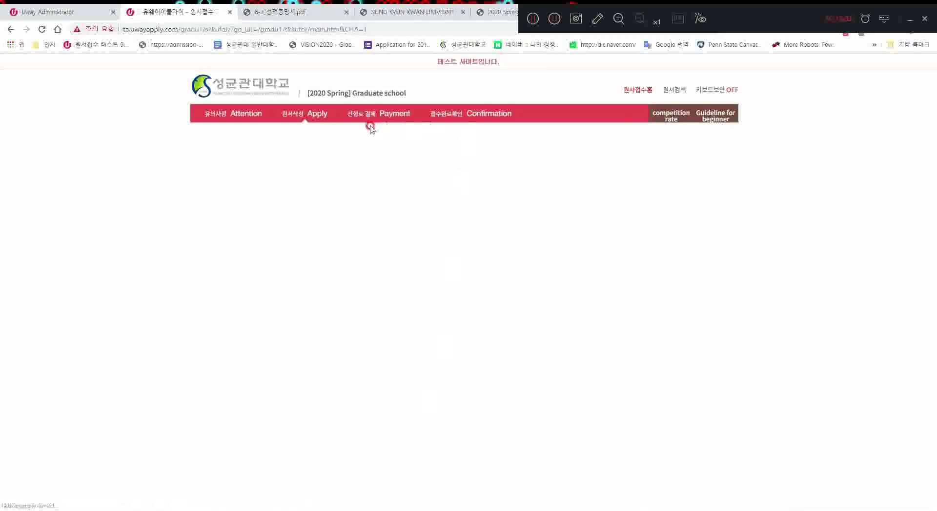
scroll(453, 302, "up", 10)
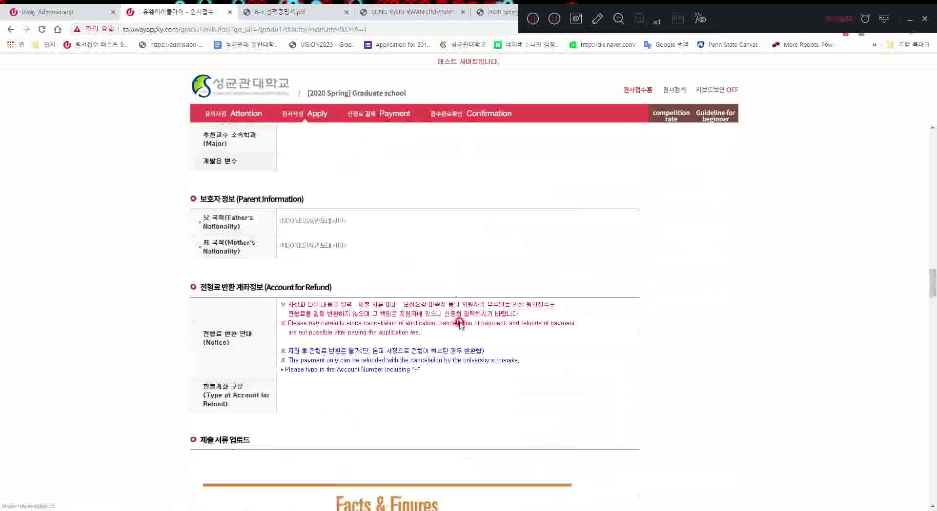
scroll(447, 289, "down", 20)
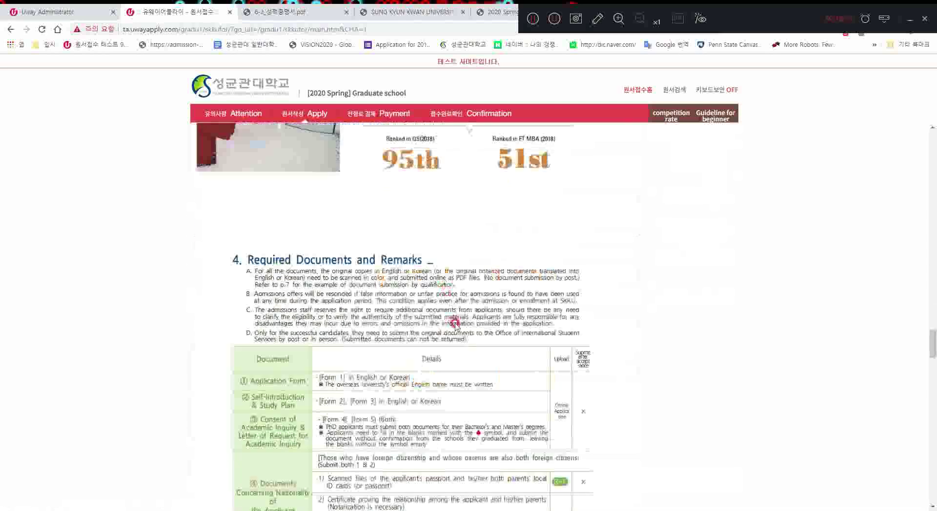
scroll(456, 326, "down", 3)
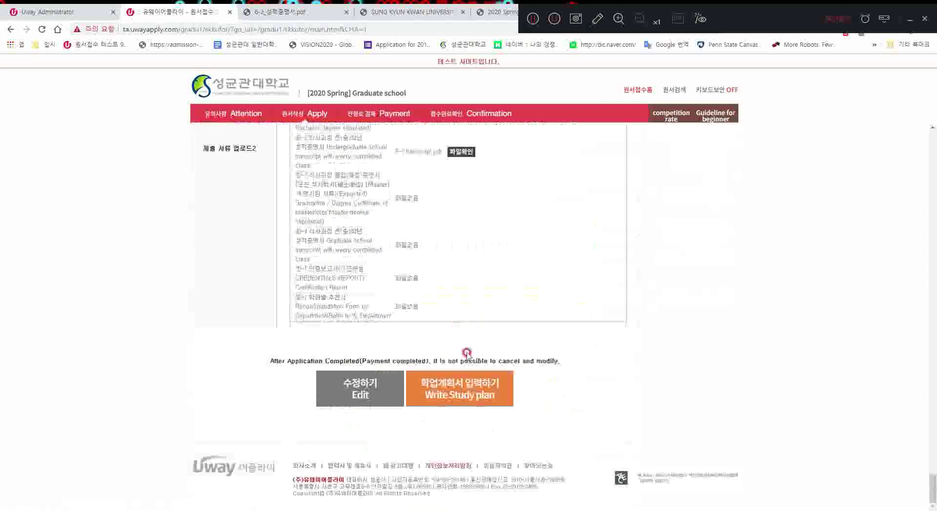
Fill each study plan question and the self-introduction answer with 'sdfsdf'.
left_click(465, 389)
left_click(422, 211)
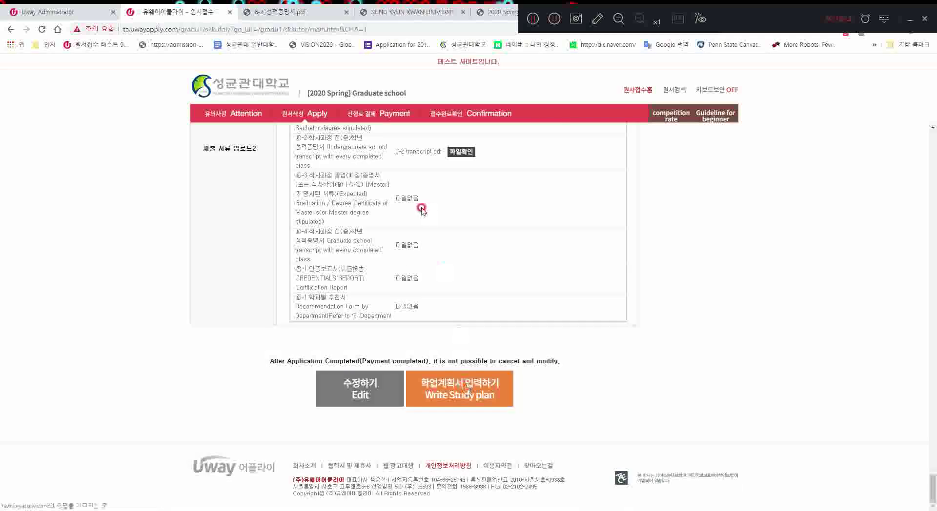
left_click(365, 435)
type("sd")
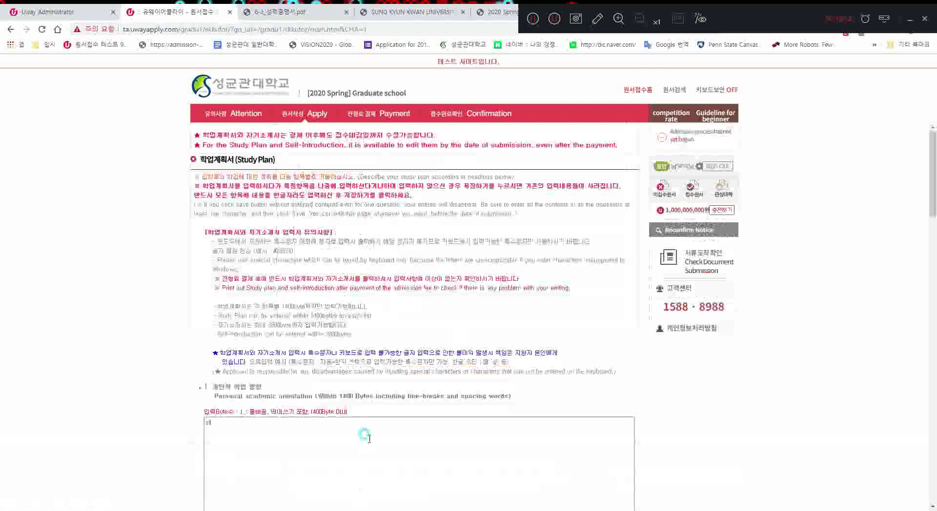
type("fsdf")
key("Tab")
type("sdfsdf")
key("Tab")
type("sdfsdf")
key("Tab")
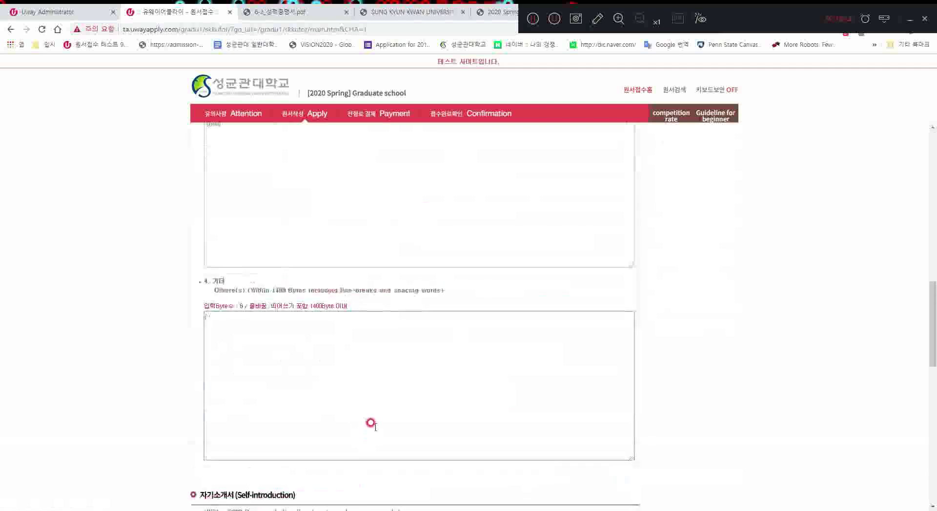
type("sdfsdf")
key("Tab")
type("sdfsdf")
key("Tab")
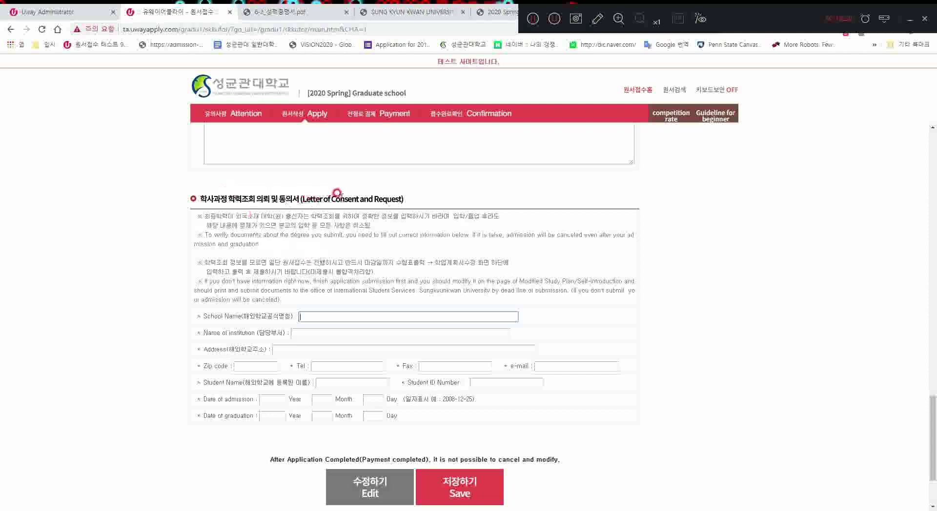
Save the study plan and consent details.
left_click(312, 313)
left_click(439, 494)
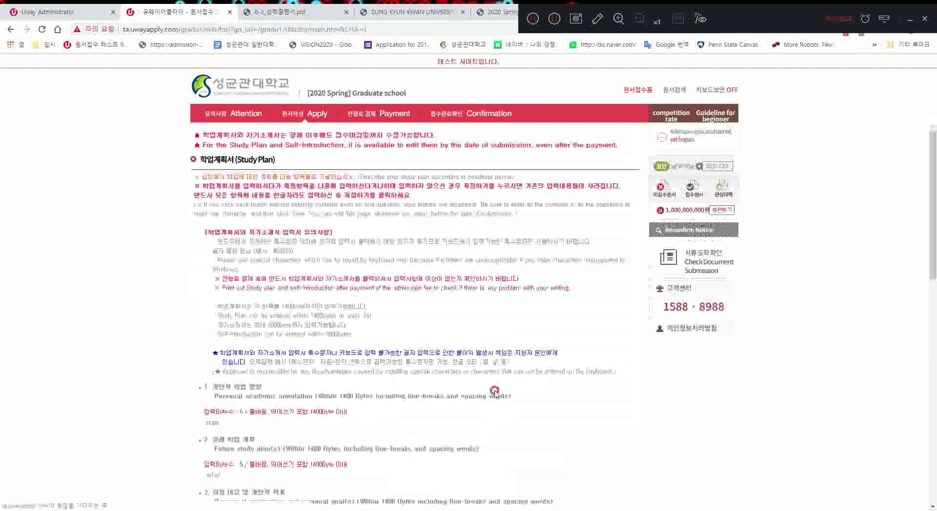
scroll(448, 317, "down", 15)
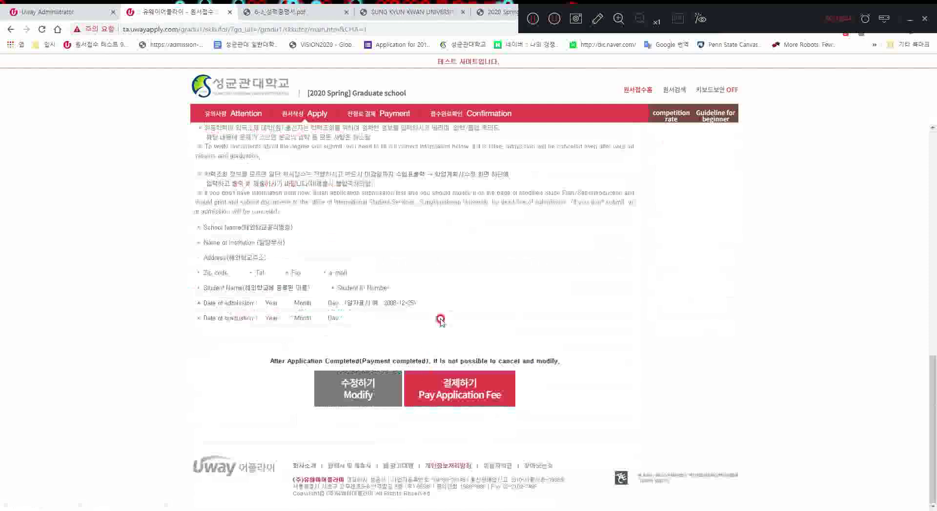
Pay the ₩100,000 application fee with the 테스트결제 test payment option.
left_click(466, 395)
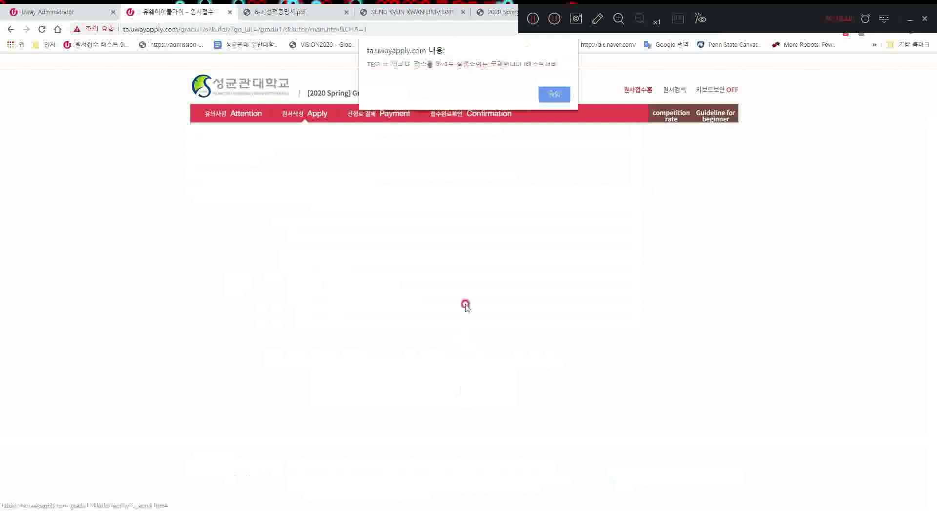
left_click(547, 94)
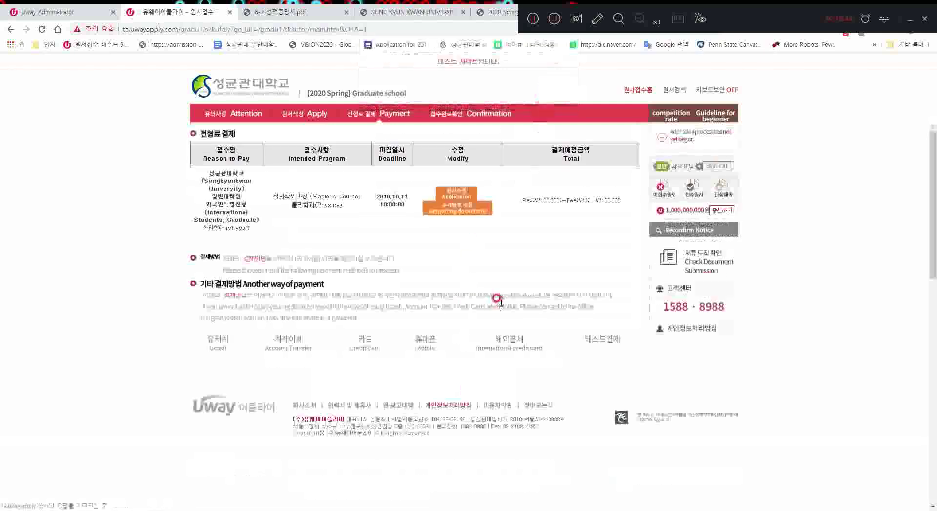
left_click(608, 344)
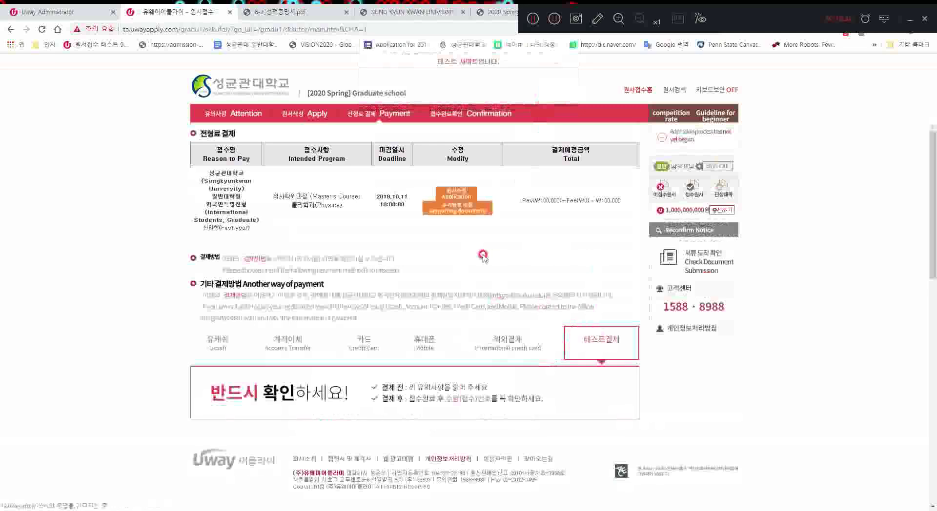
left_click(600, 348)
key("Return")
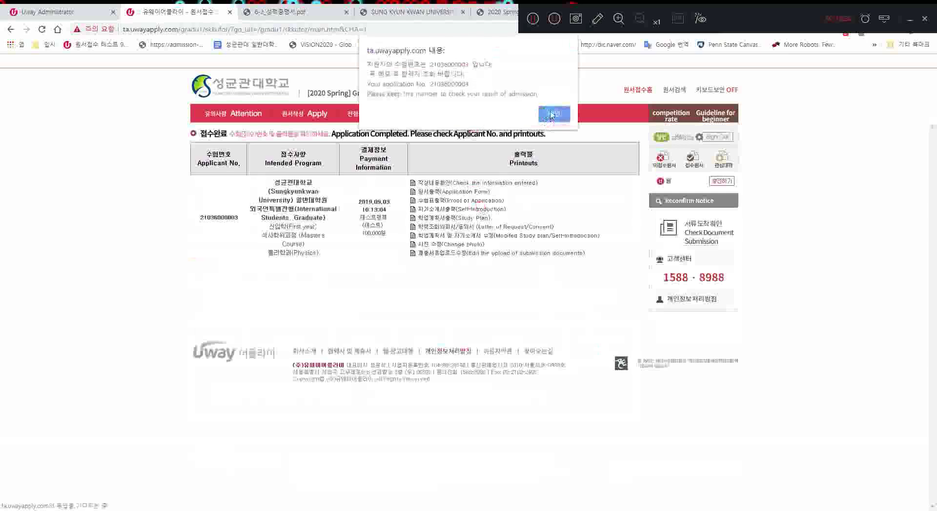
Acknowledge the notice showing the application number.
left_click(550, 117)
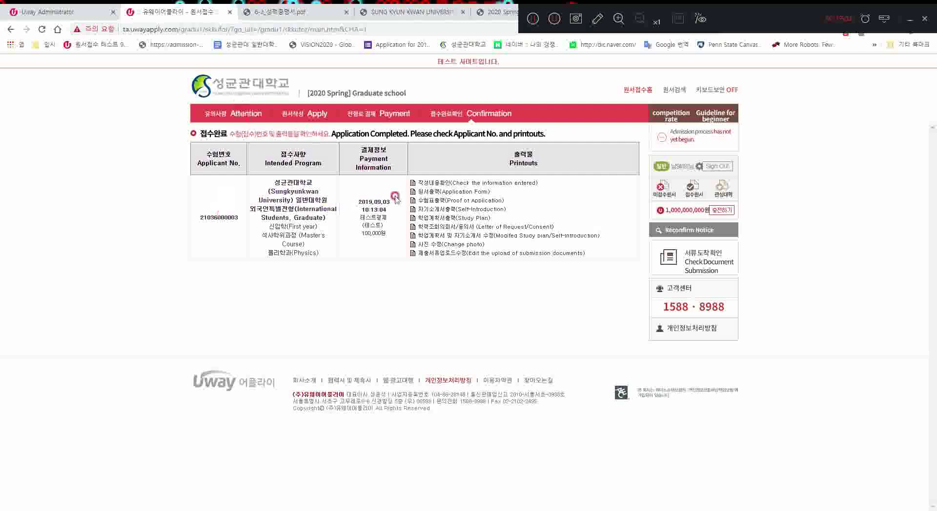
From 제출서류업로드수정, download and save the 6-1 certificate of degree PDF.
left_click(460, 255)
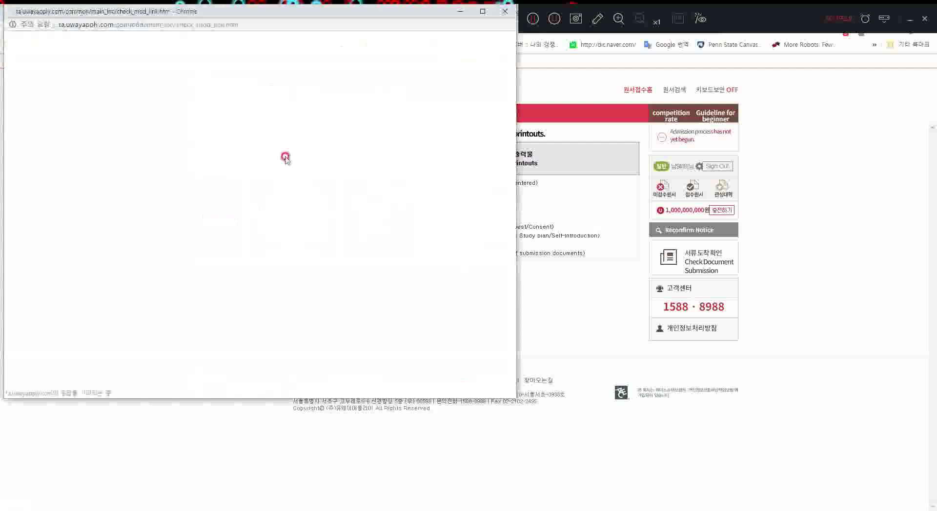
left_click(348, 85)
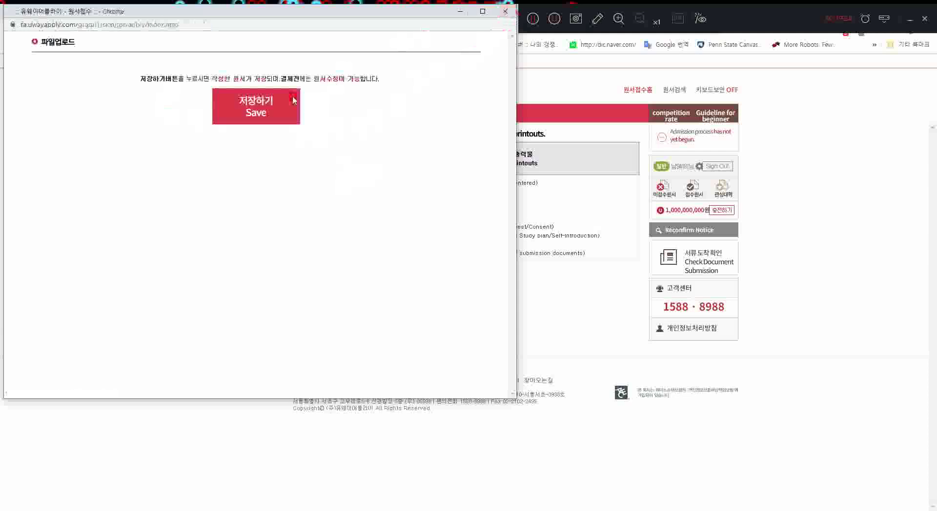
left_click(259, 95)
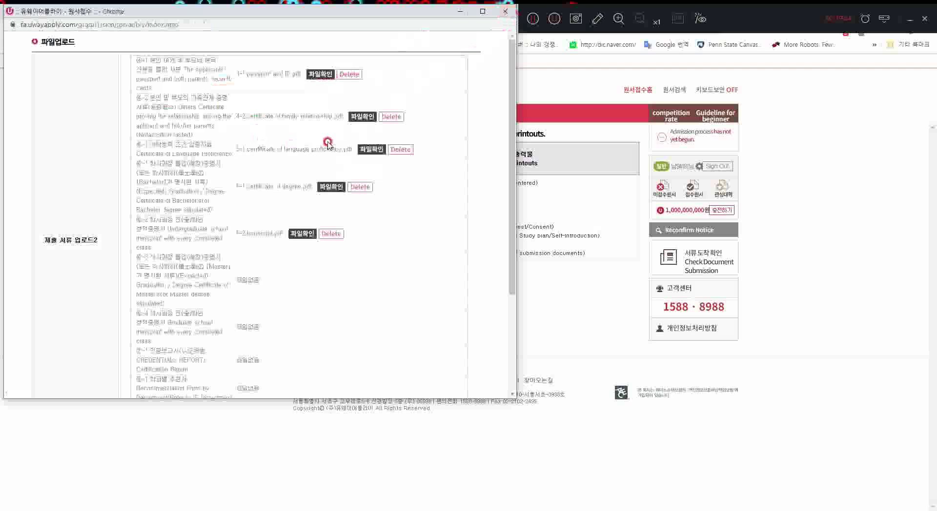
left_click(333, 187)
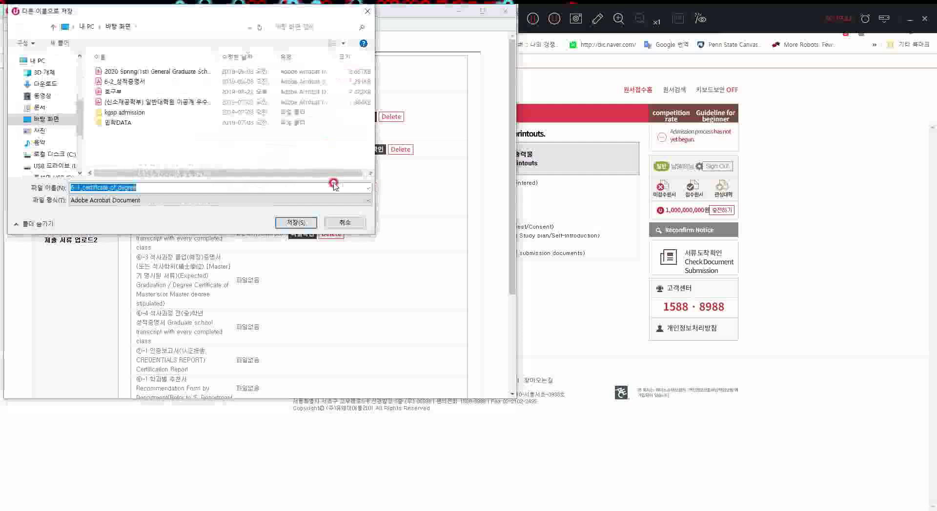
left_click(306, 223)
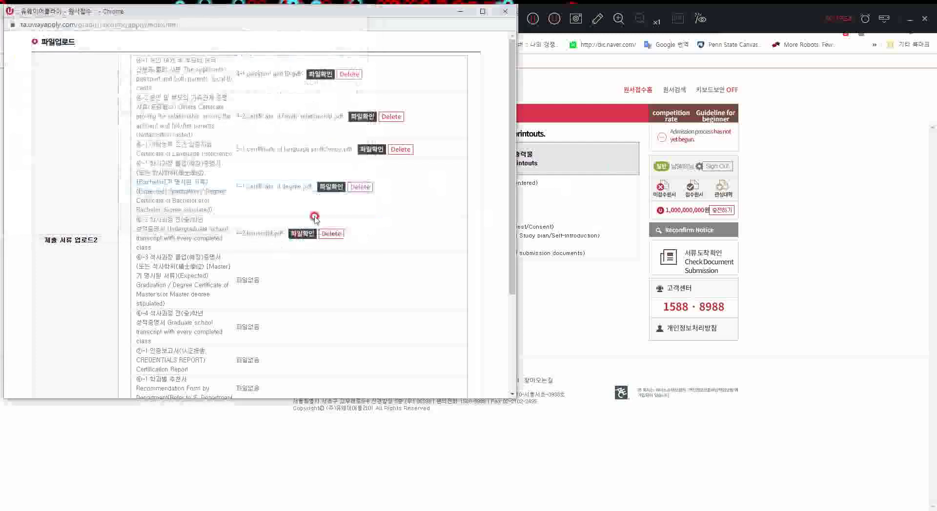